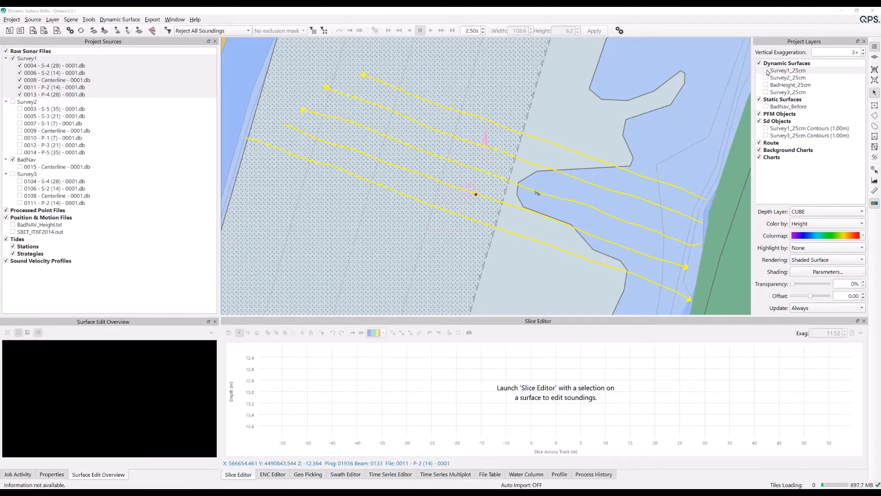
# Show the Survey1_25cm dynamic surface and place a narrow rectangular selection about 119.7 by 5.0 m across all five survey lines
pyautogui.click(765, 71)
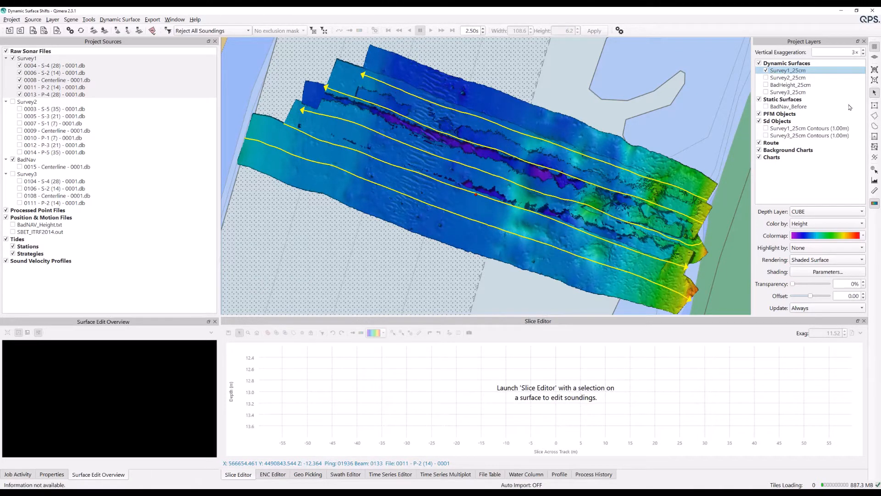
pyautogui.click(876, 106)
pyautogui.moveTo(404, 170); pyautogui.dragTo(611, 180)
pyautogui.moveTo(510, 176); pyautogui.dragTo(462, 167)
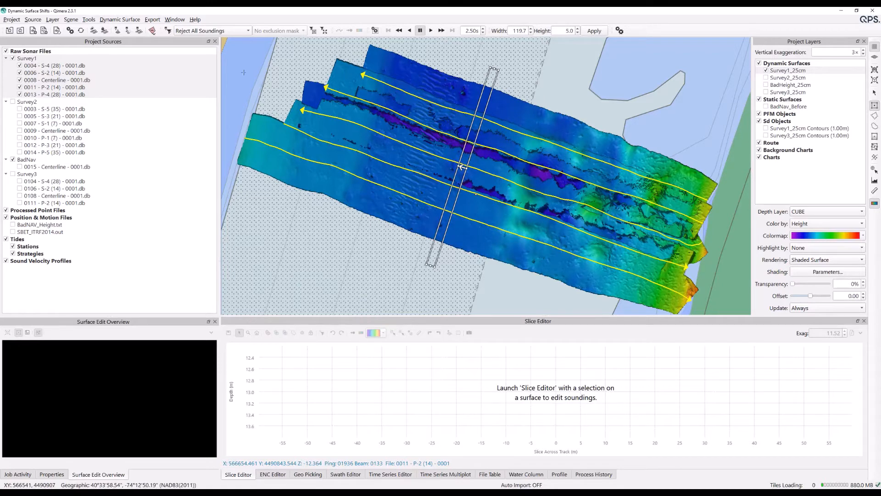
# Inspect the selected soundings in the Slice Editor, highlighting lines 0004 - S-4 (28) and 0008 - Centerline, and close the slice
pyautogui.click(129, 31)
pyautogui.click(129, 32)
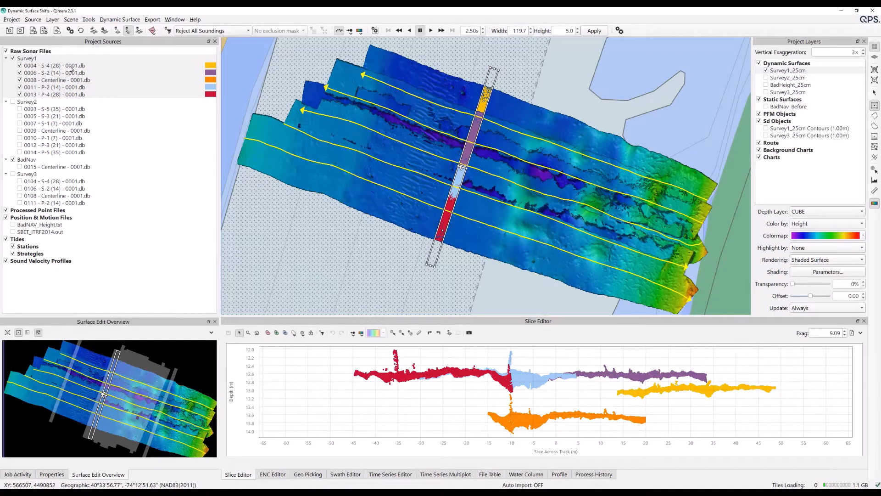
pyautogui.click(71, 68)
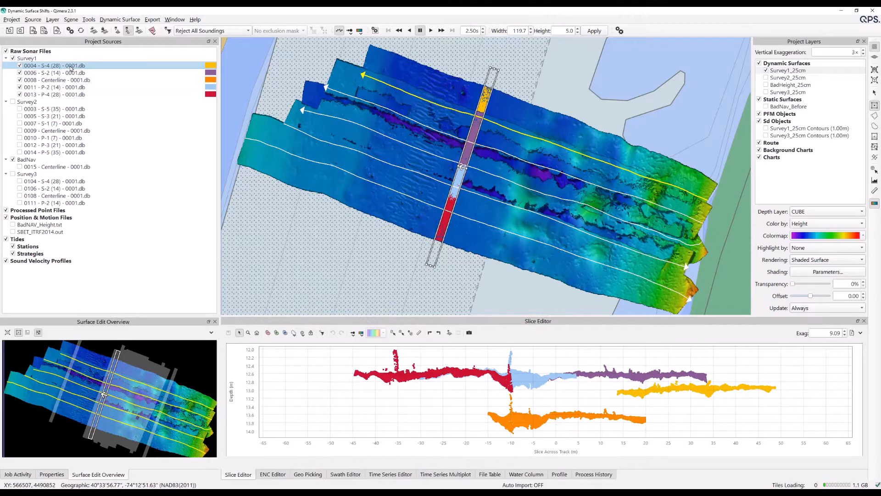
pyautogui.click(77, 82)
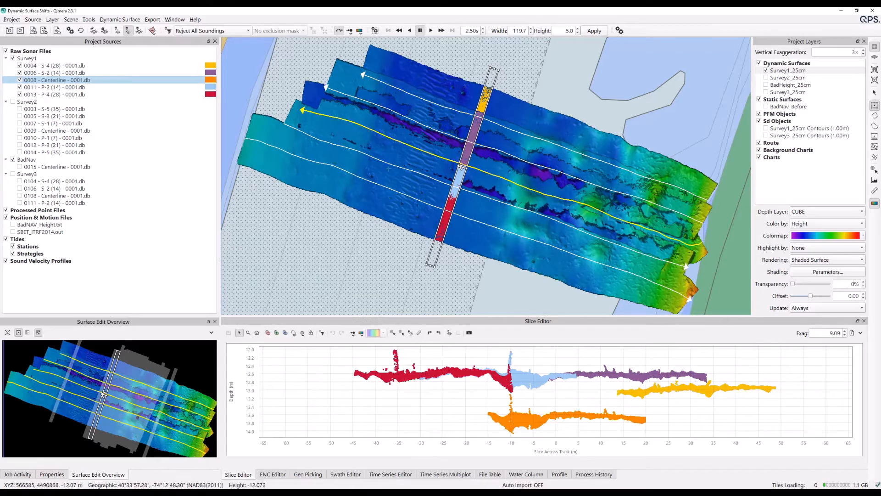
pyautogui.click(129, 31)
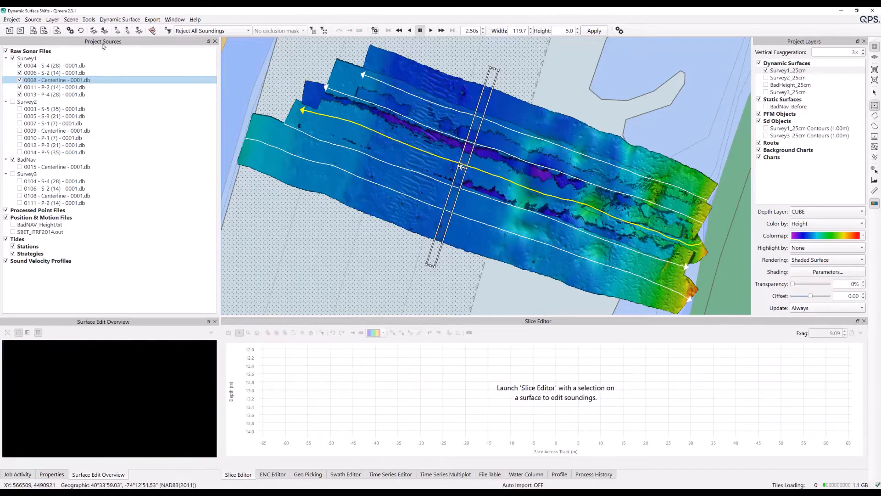
# Review the static vertical offset and sound velocity options in the processing settings of line 0006 - S-2 (14), leaving without applying changes
pyautogui.click(47, 74)
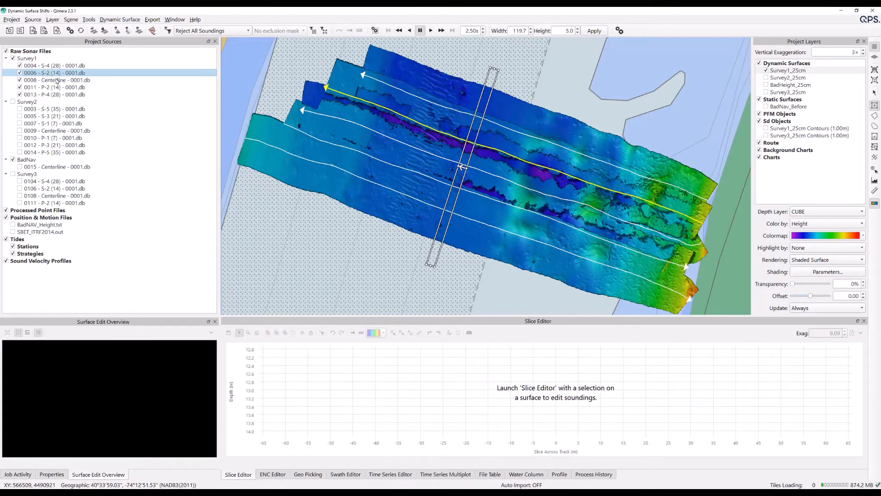
pyautogui.press('ctrl')
pyautogui.press('ctrl')
pyautogui.press('ctrl')
pyautogui.click(70, 31)
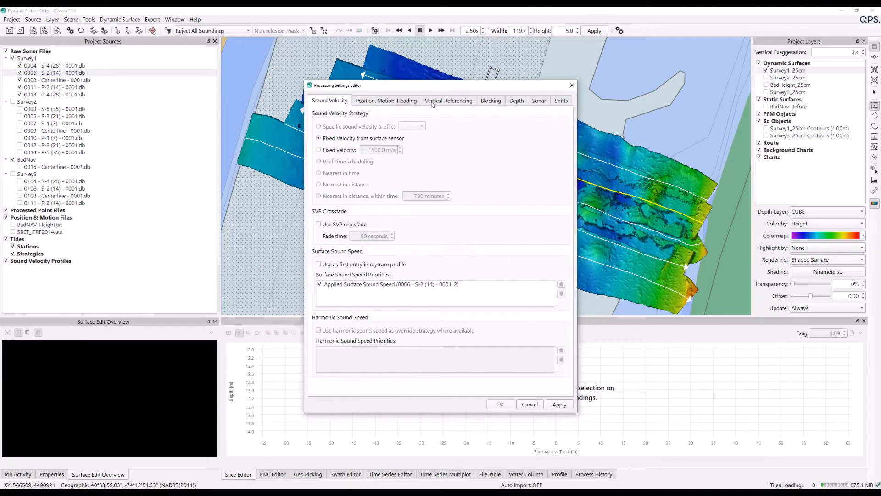
pyautogui.click(444, 102)
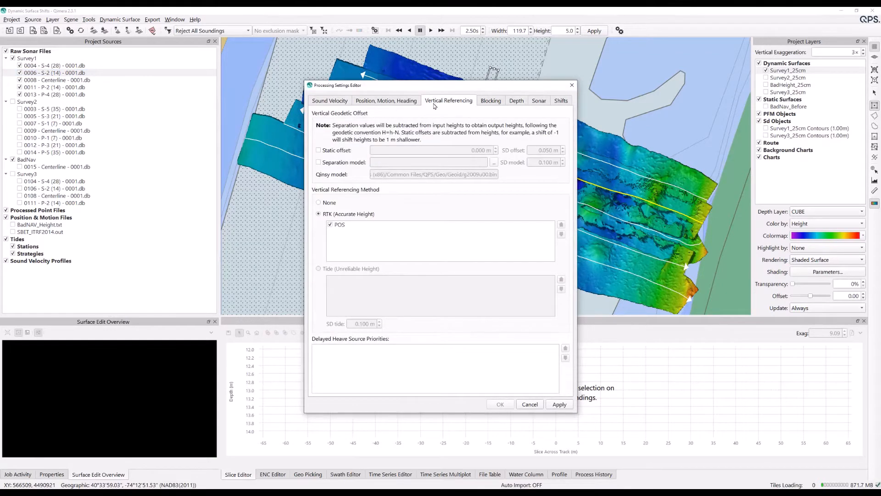
pyautogui.click(319, 151)
pyautogui.moveTo(426, 151); pyautogui.dragTo(532, 152)
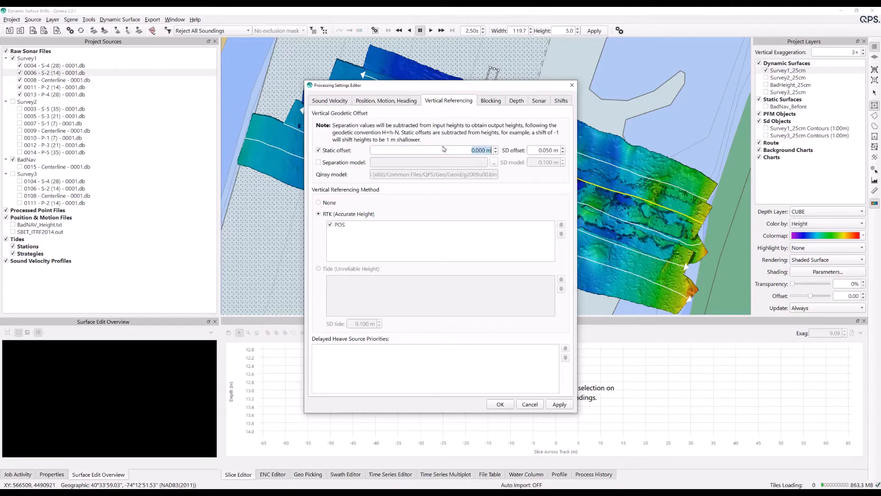
pyautogui.click(342, 151)
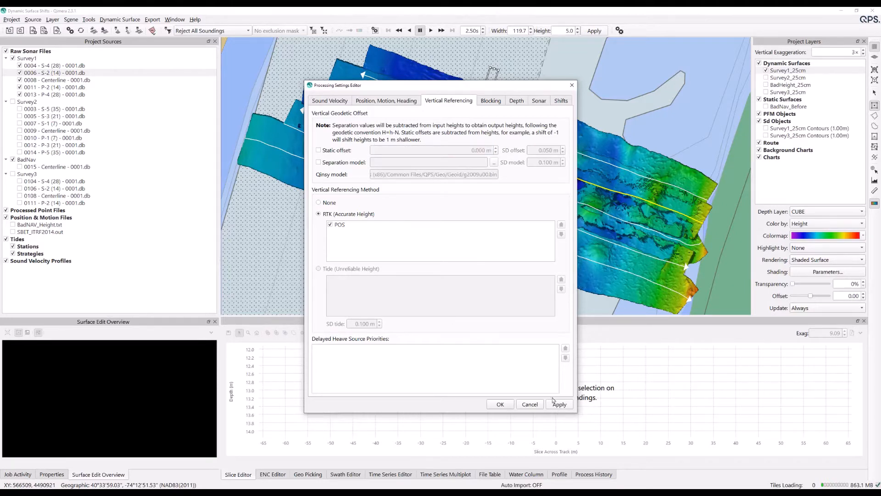
pyautogui.click(331, 101)
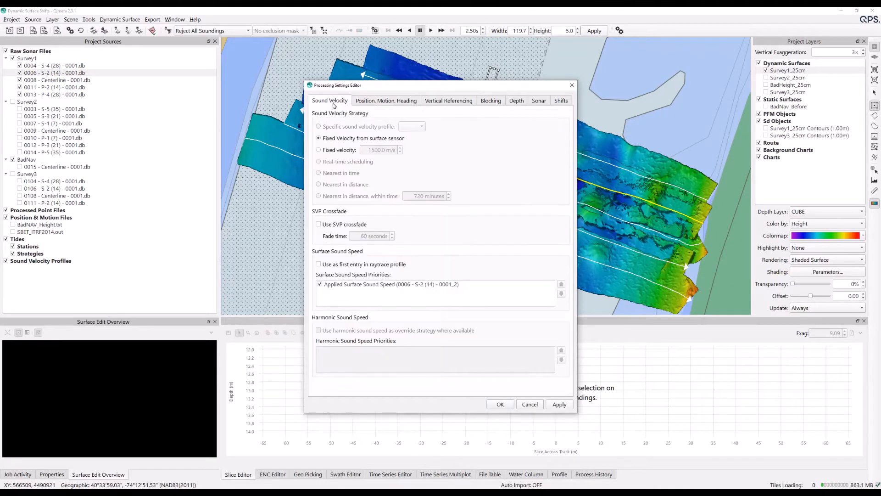
pyautogui.click(530, 404)
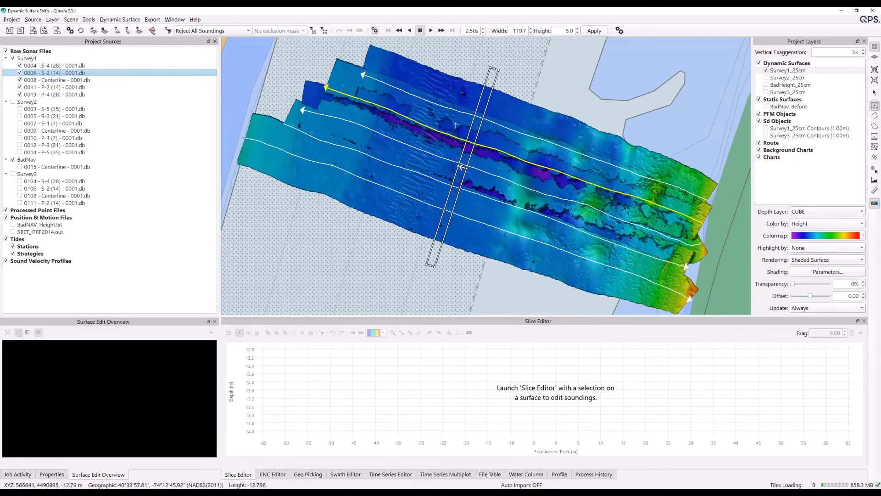
# Shift the cross-line selection slightly east along the surface and launch the Line Height Matching Tool on it
pyautogui.moveTo(471, 143); pyautogui.dragTo(507, 150)
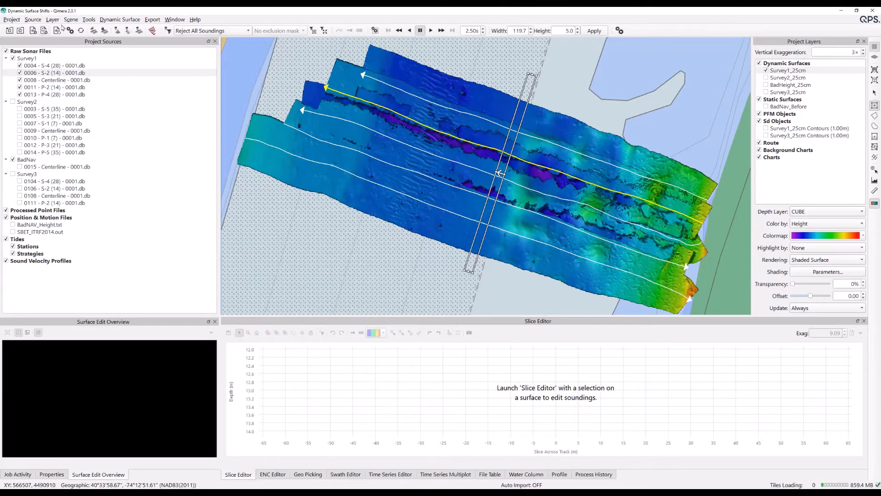
pyautogui.click(89, 19)
pyautogui.moveTo(144, 91)
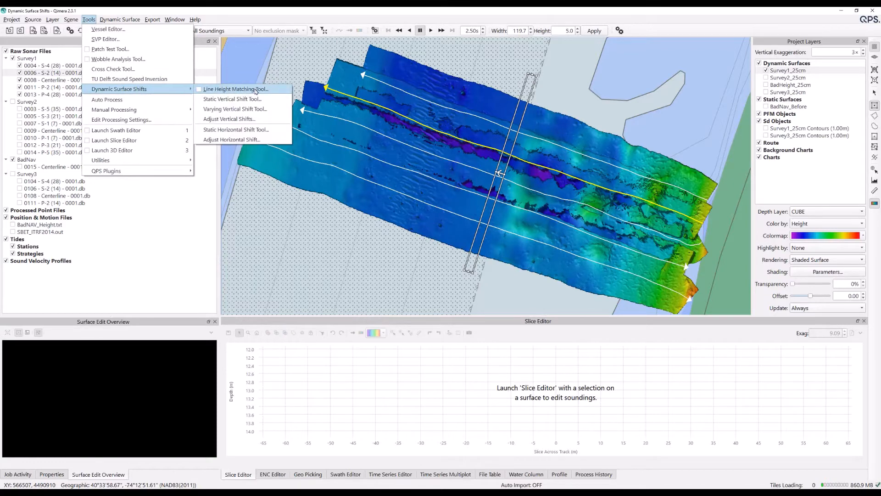
pyautogui.click(235, 89)
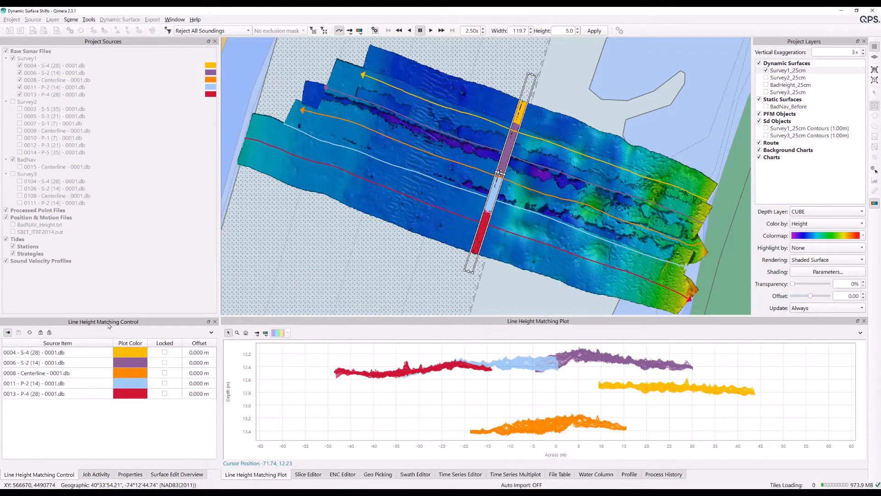
# Try a 0.25 m offset on line 0004 - S-4 (28), check a sounding in the plot, and reset the offset to 0
pyautogui.doubleClick(196, 353)
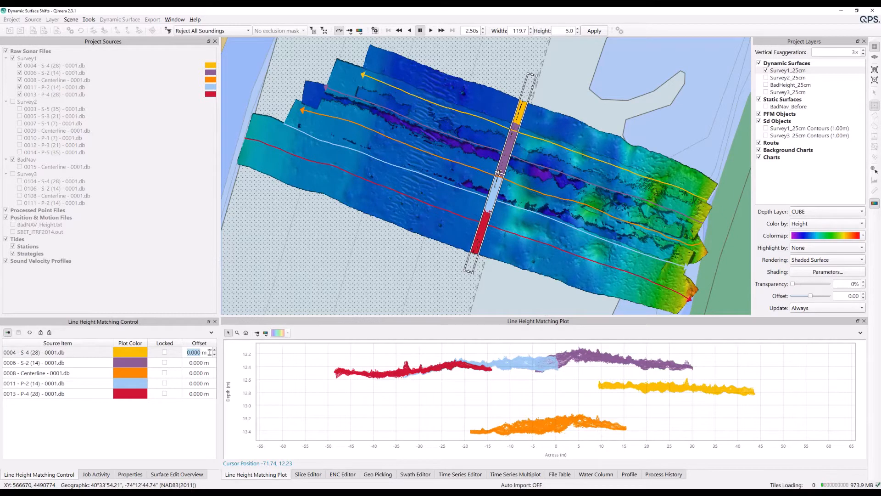
pyautogui.write('0.25')
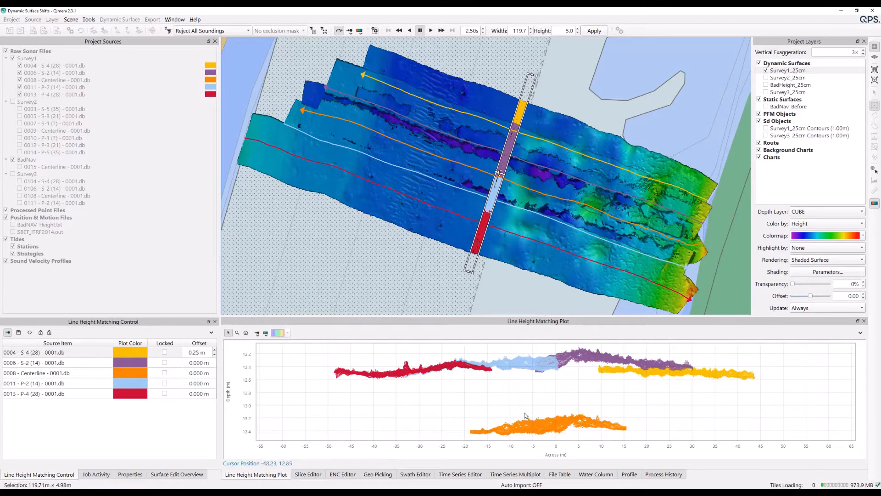
pyautogui.click(655, 370)
pyautogui.click(659, 370)
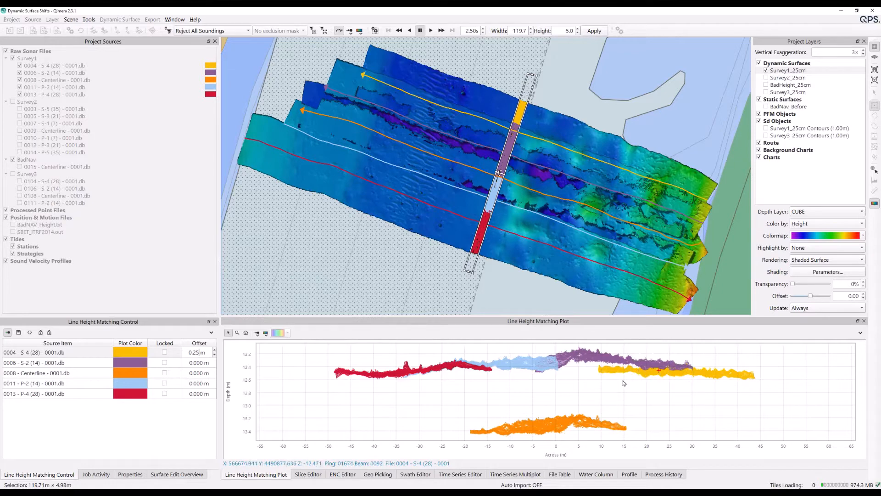
pyautogui.doubleClick(200, 352)
pyautogui.write('0')
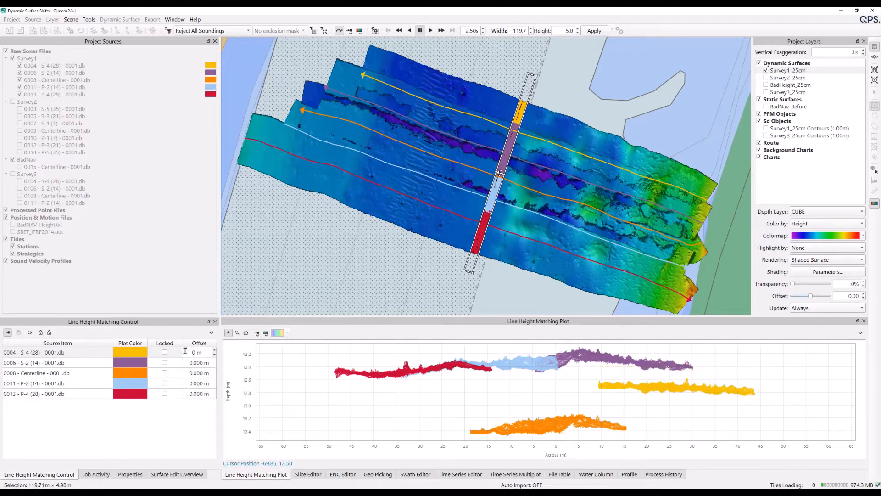
# Try stepping the offset of line 0004 - S-4 (28) between 0.400 m and -0.200 m, and reset it to 0
pyautogui.click(214, 351)
pyautogui.click(214, 351)
pyautogui.click(214, 351)
pyautogui.click(215, 351)
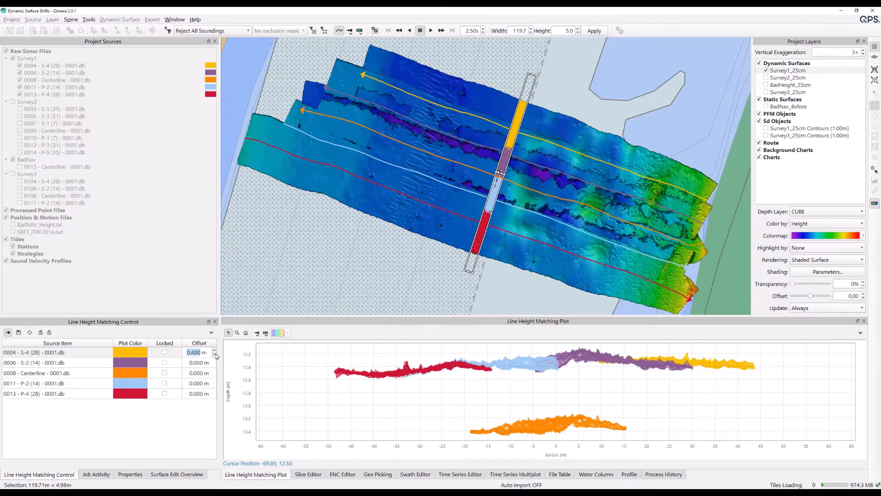
pyautogui.click(214, 354)
pyautogui.click(215, 354)
pyautogui.click(215, 355)
pyautogui.click(214, 354)
pyautogui.click(214, 354)
pyautogui.click(214, 355)
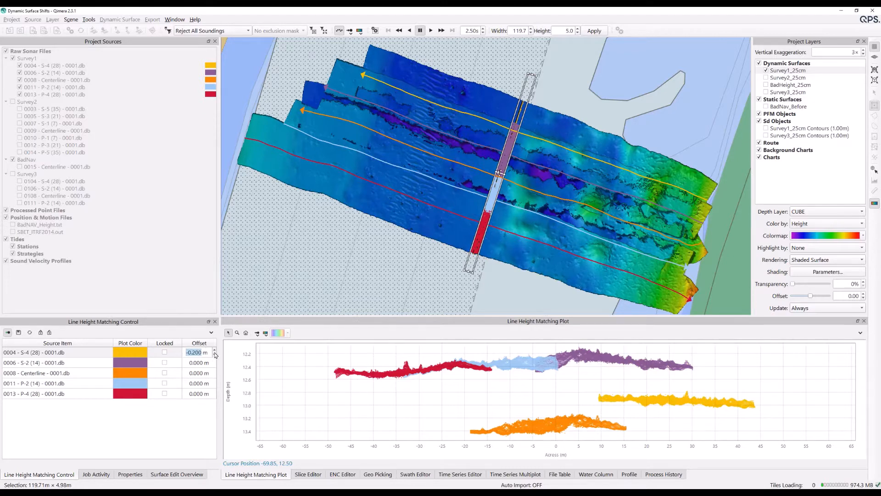
pyautogui.scroll(6, 215, 354)
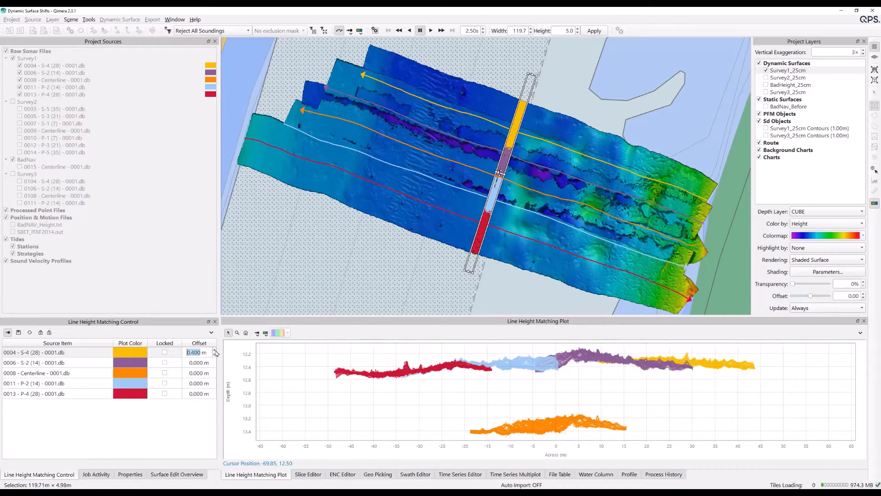
pyautogui.scroll(-1, 217, 356)
pyautogui.write('0')
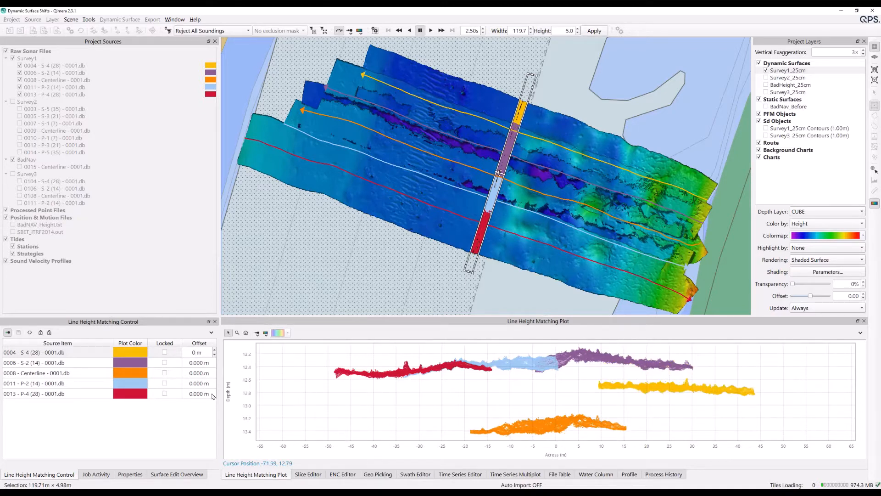
# Lock line 0011 - P-2 (14) as the height reference and auto compute the offsets of the other lines
pyautogui.click(513, 367)
pyautogui.click(163, 385)
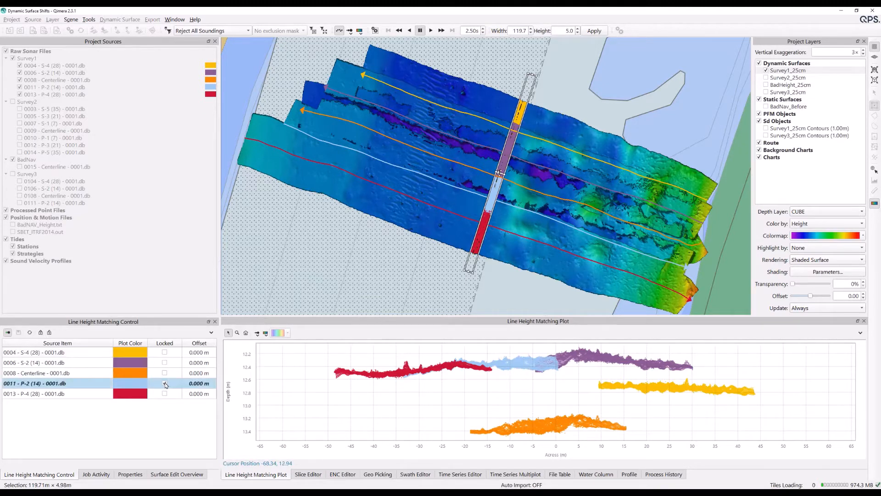
pyautogui.click(165, 384)
pyautogui.click(32, 334)
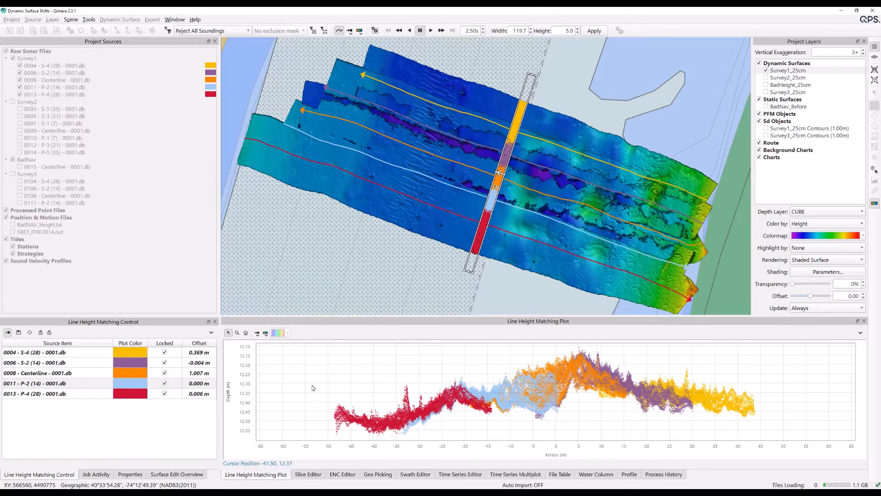
# Unlock line 0013 - P-4 (28), try shifting its offset to -0.094 m, restore it to 0.006 m and lock the line again
pyautogui.click(165, 394)
pyautogui.doubleClick(209, 398)
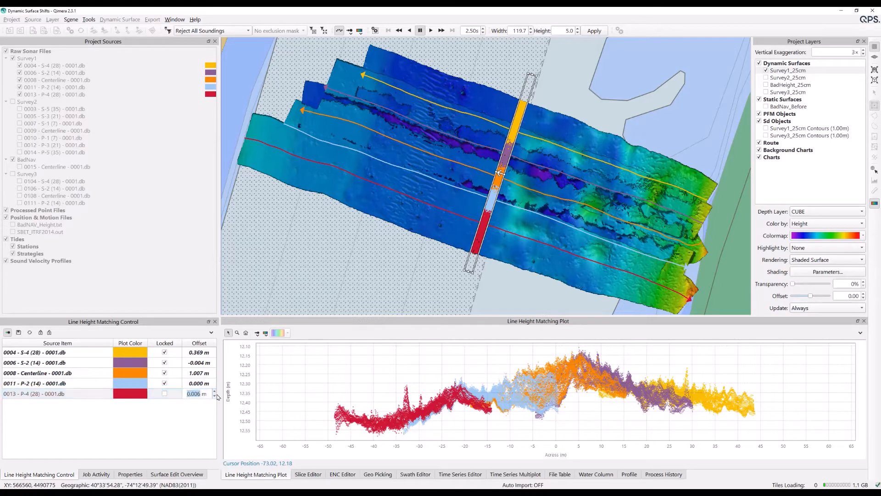
pyautogui.click(215, 396)
pyautogui.click(215, 396)
pyautogui.click(214, 390)
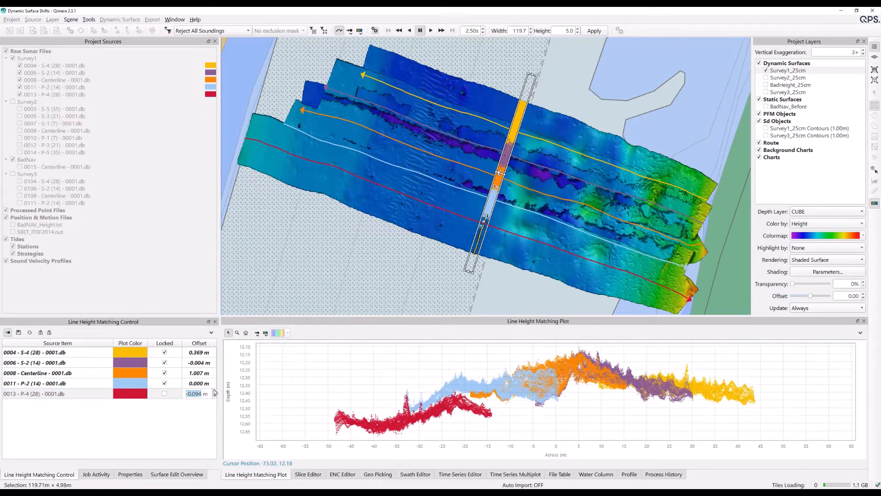
pyautogui.click(214, 390)
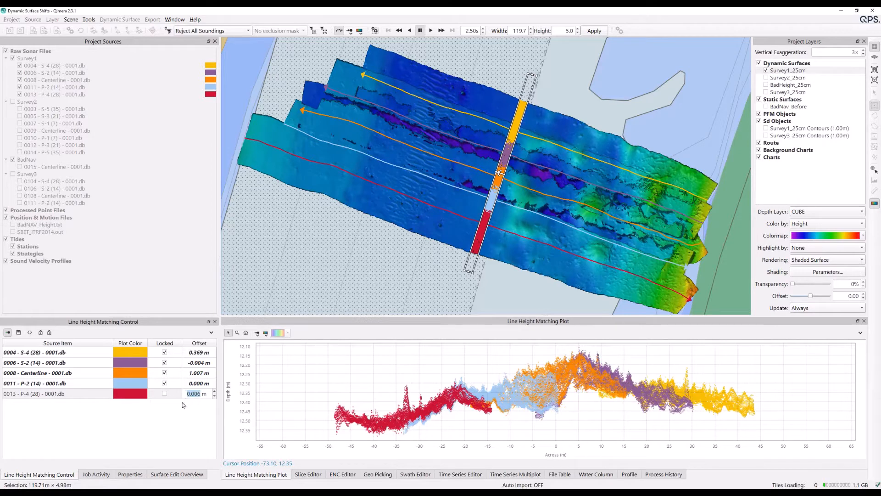
pyautogui.click(165, 394)
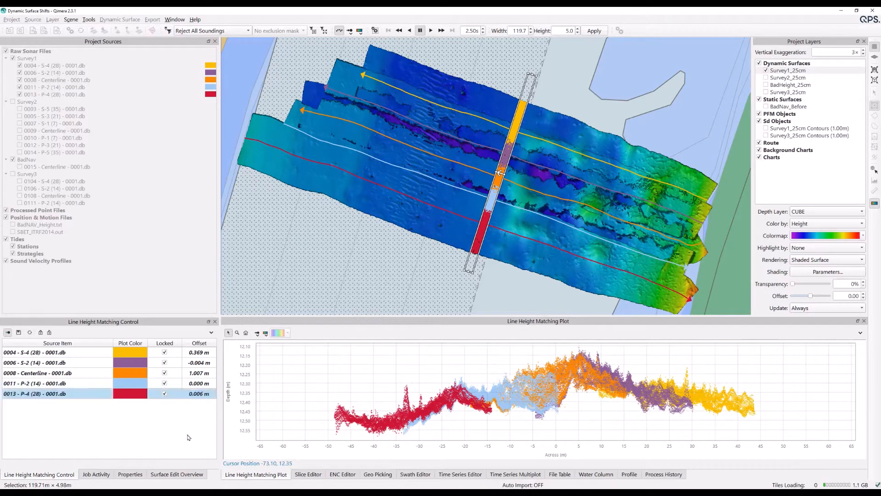
# Export the line offsets as comma-separated text with aligned columns and copy them to the clipboard
pyautogui.click(211, 333)
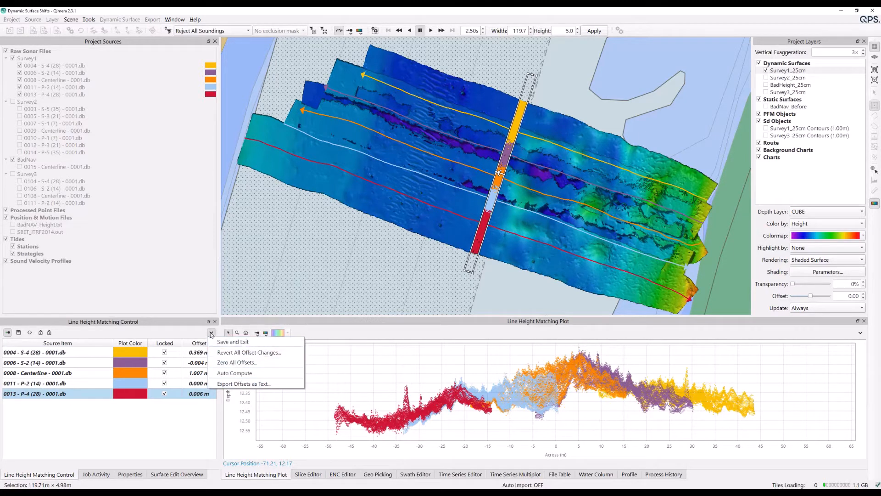
pyautogui.click(239, 383)
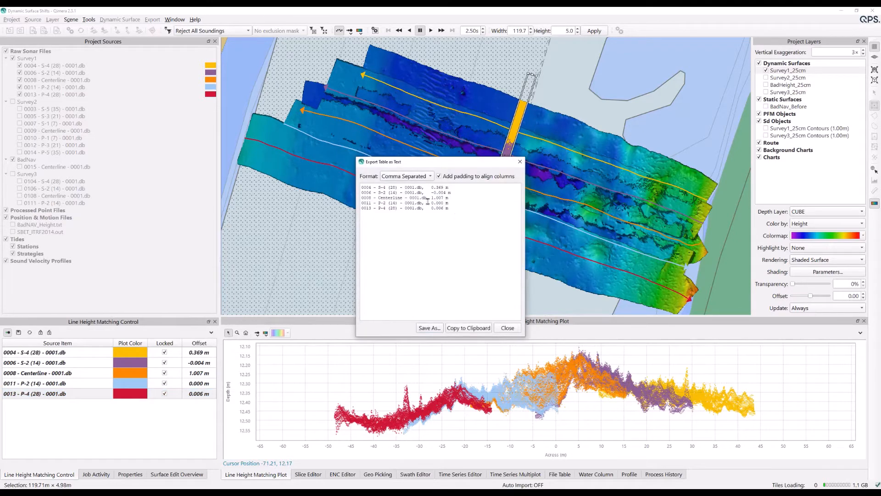
pyautogui.click(467, 328)
pyautogui.click(508, 329)
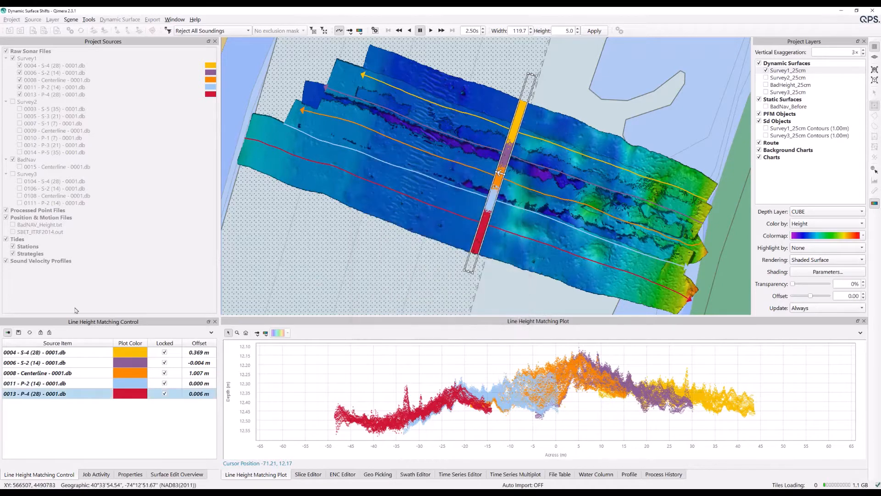
# Save the line height offsets, exit the matching tool, and reprocess the affected sonar files
pyautogui.click(18, 332)
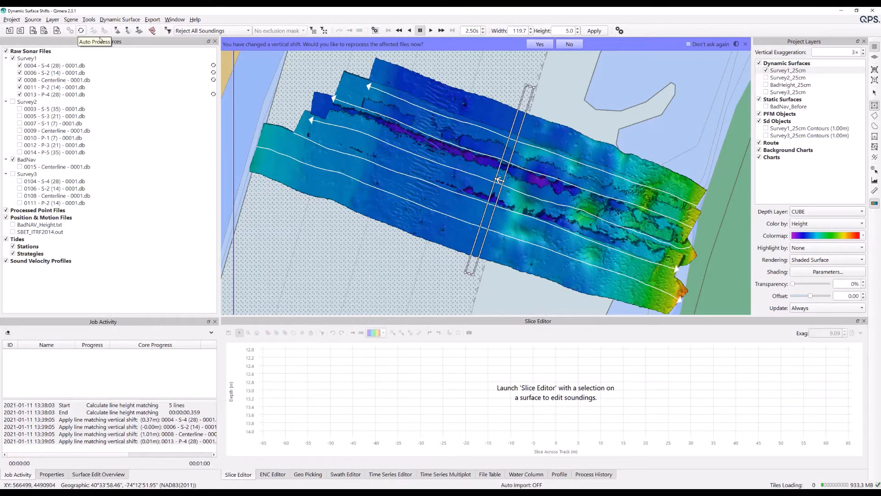
pyautogui.click(540, 45)
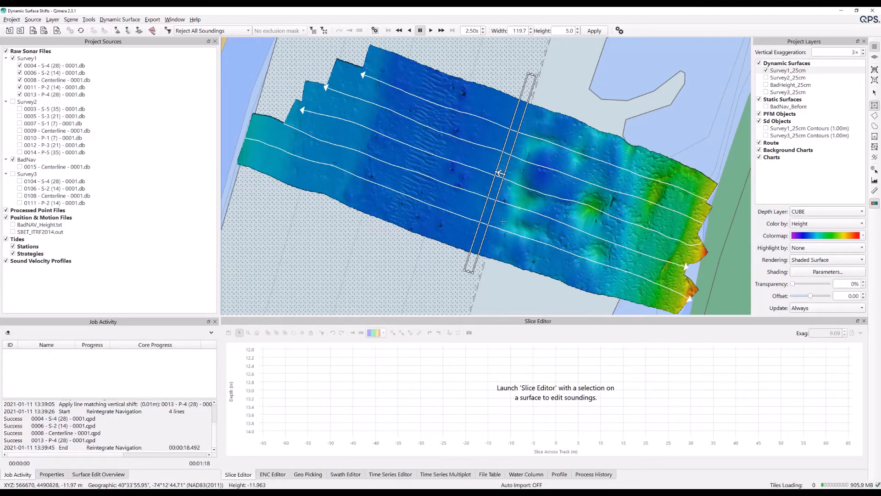
# Move the slice selection east onto the mounds of the Survey1 surface, inspect the soundings in the Slice Editor and close it
pyautogui.moveTo(499, 173); pyautogui.dragTo(568, 195)
pyautogui.moveTo(552, 144); pyautogui.dragTo(525, 145)
pyautogui.click(128, 32)
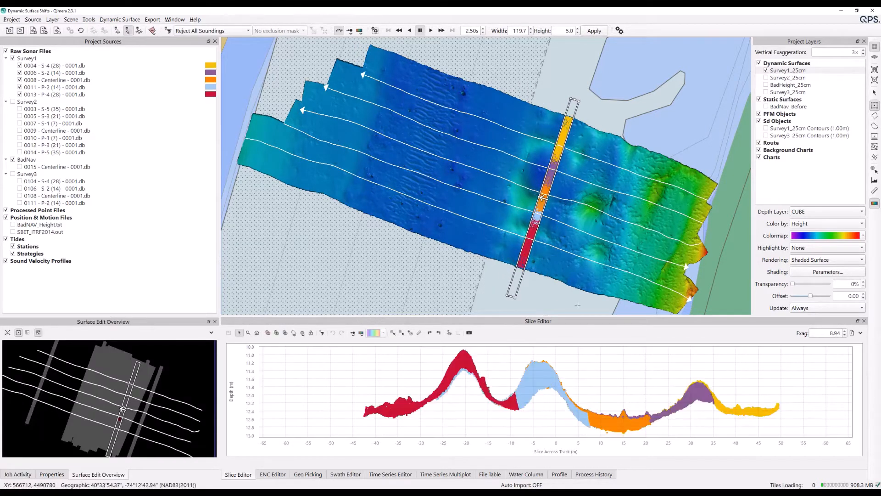
pyautogui.moveTo(543, 197); pyautogui.dragTo(550, 200)
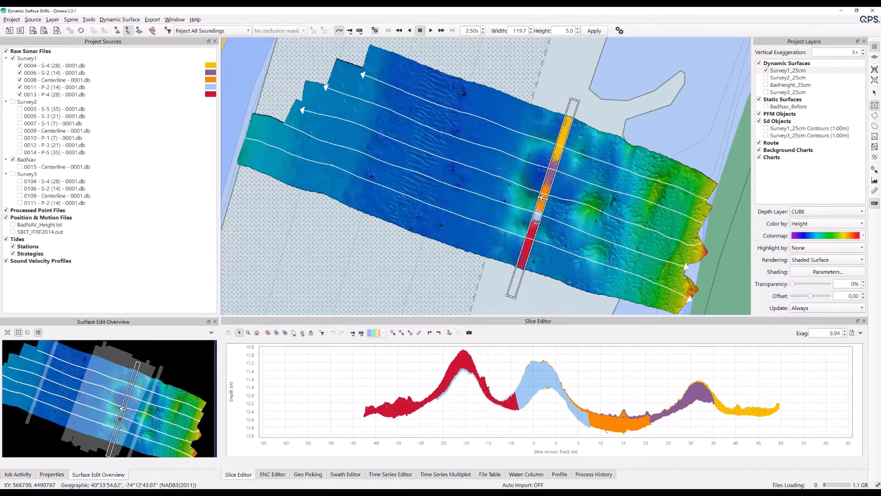
pyautogui.click(128, 30)
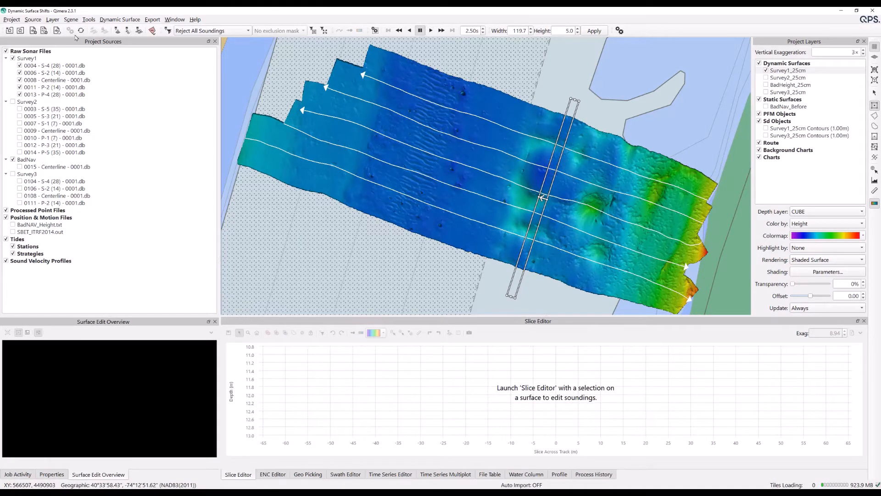
# Open the shift processing settings for all Survey1 lines and dismiss the settings conflict notice
pyautogui.click(27, 59)
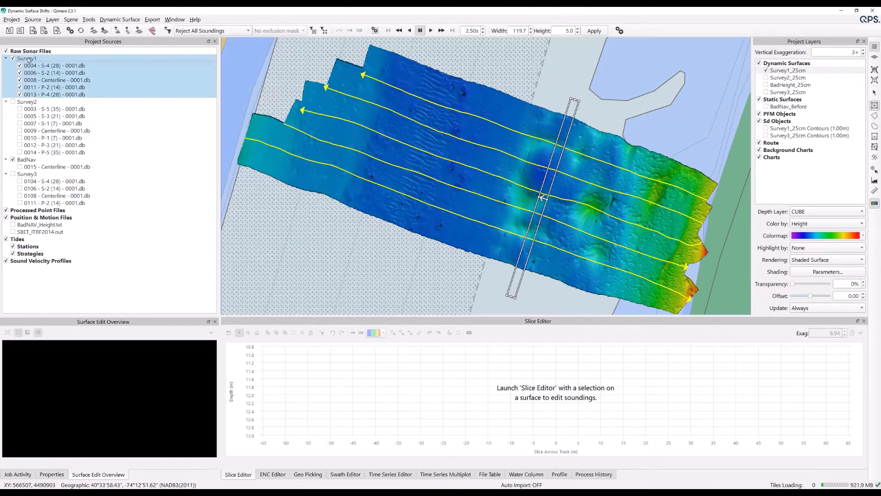
pyautogui.click(69, 31)
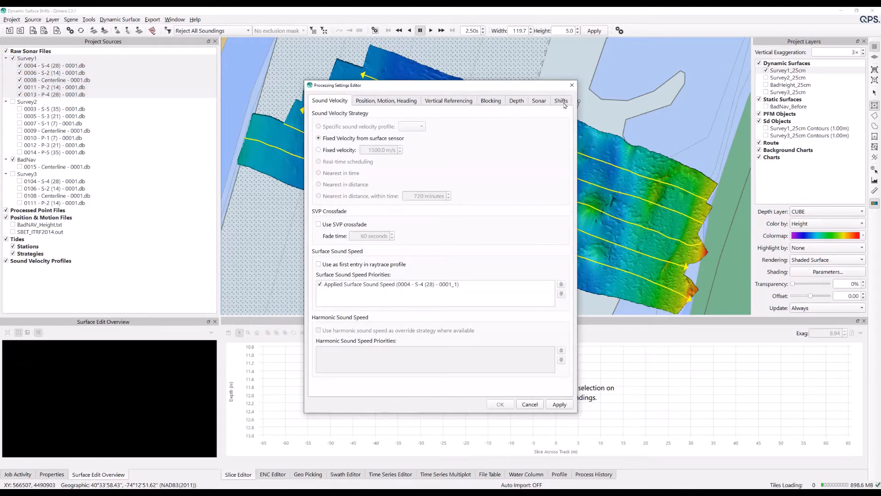
pyautogui.click(561, 101)
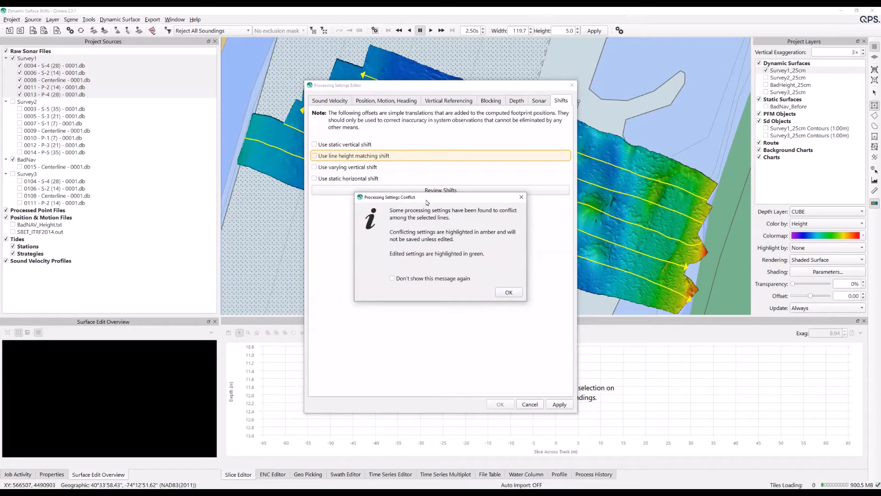
pyautogui.moveTo(430, 199); pyautogui.dragTo(395, 210)
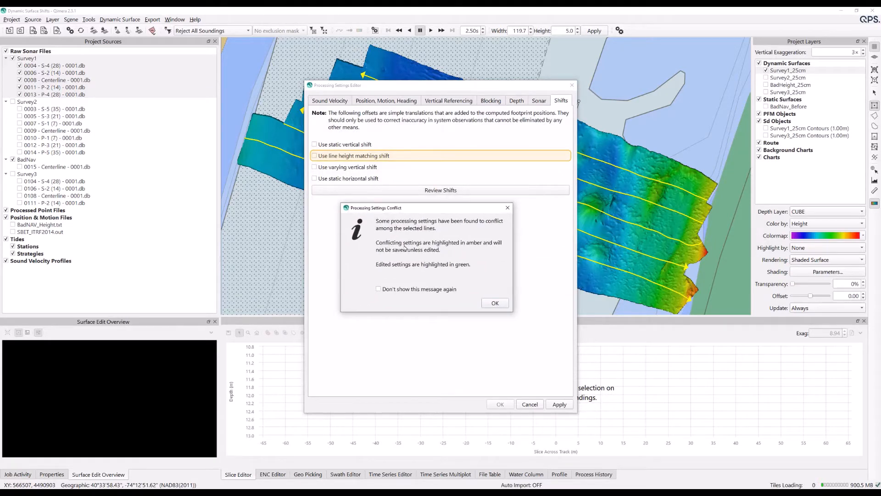
pyautogui.click(499, 306)
pyautogui.click(499, 305)
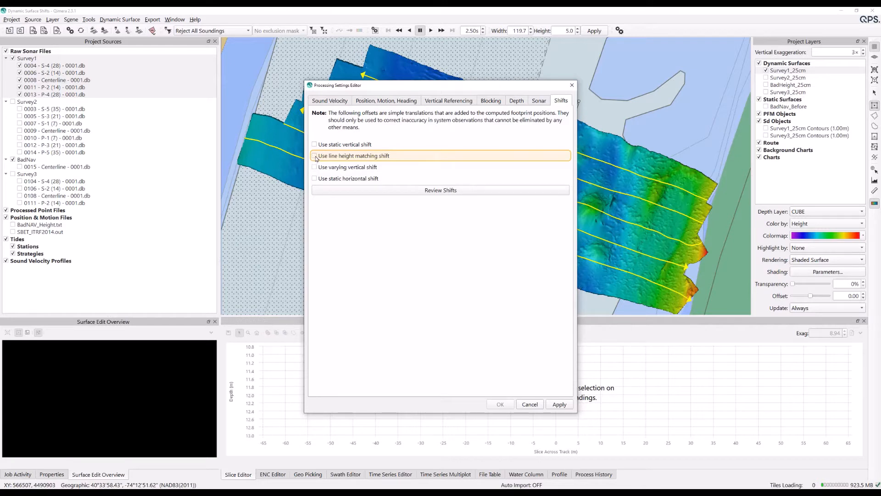
# Review the shifts stored for each Survey1 line and preview the table's comma-separated text export without saving it
pyautogui.click(444, 191)
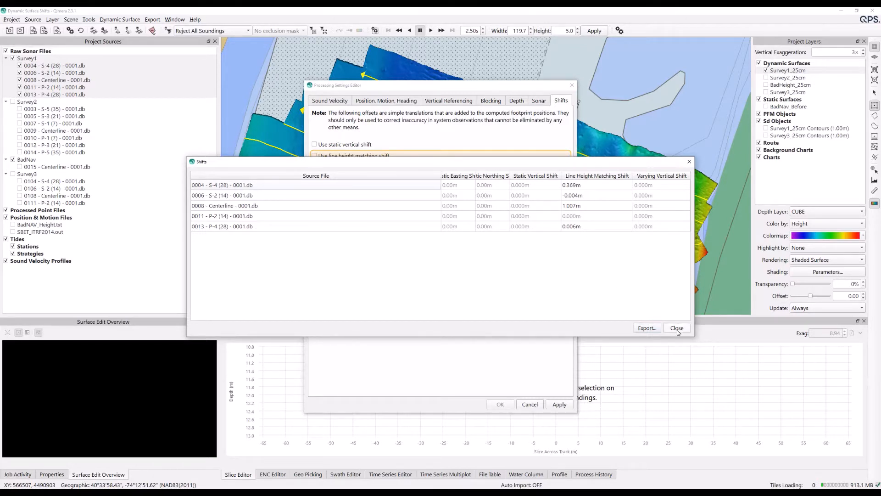
pyautogui.click(653, 329)
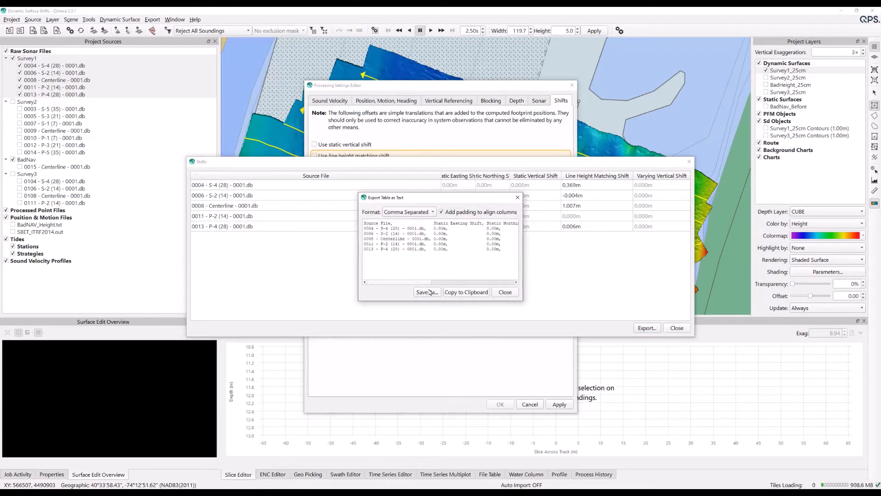
pyautogui.click(505, 292)
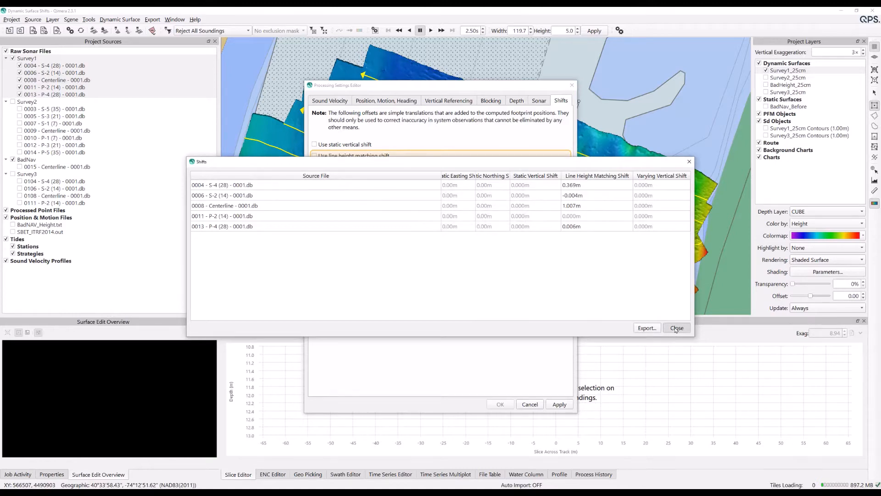
pyautogui.click(676, 329)
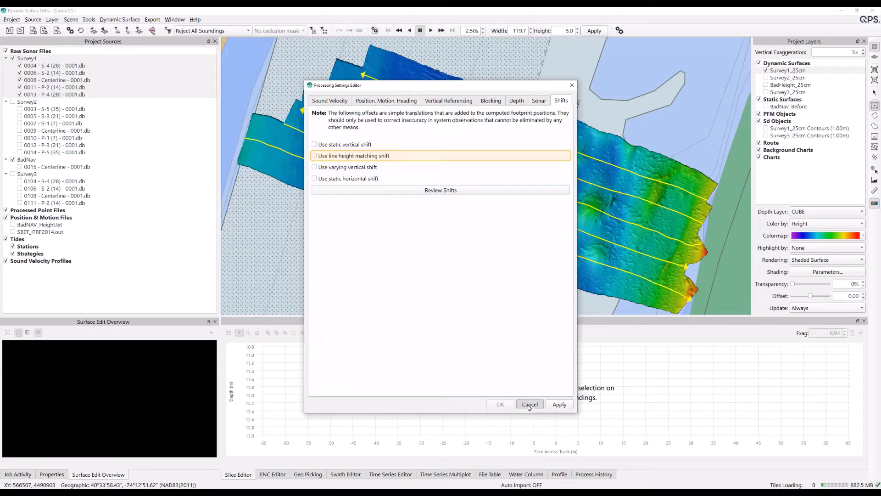
# Enable the line height matching shift for all Survey1 lines, accept the settings and reprocess the lines
pyautogui.click(315, 157)
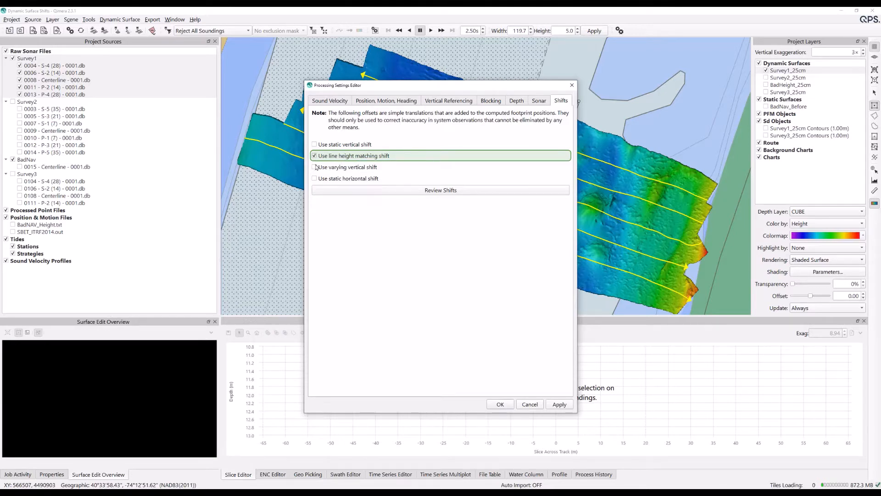
pyautogui.click(510, 404)
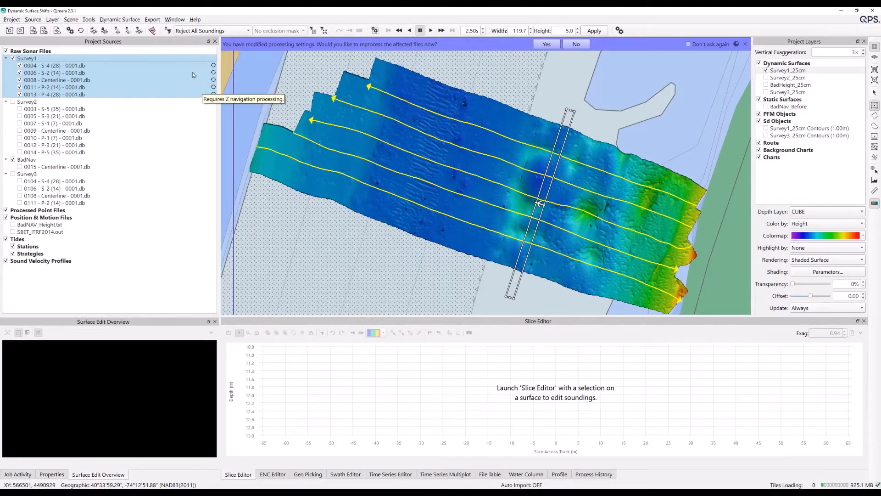
pyautogui.click(81, 30)
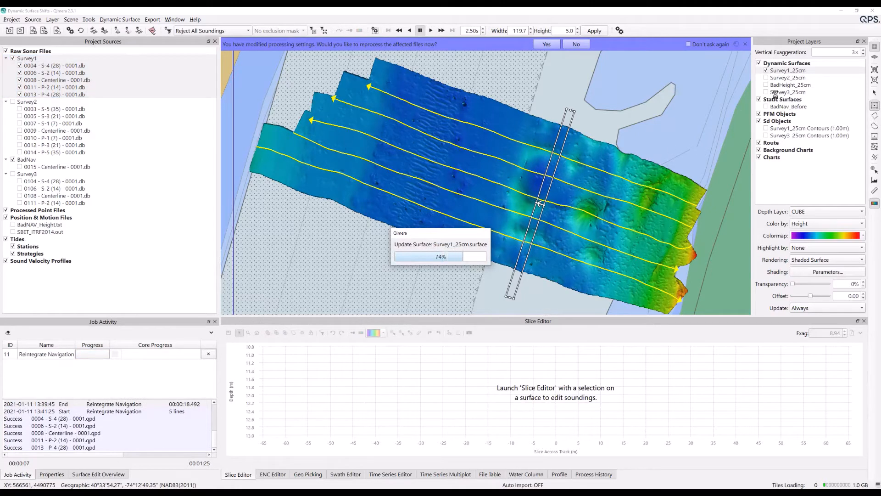
# Hide the Survey1 lines and the Survey1_25cm dynamic surface
pyautogui.click(766, 71)
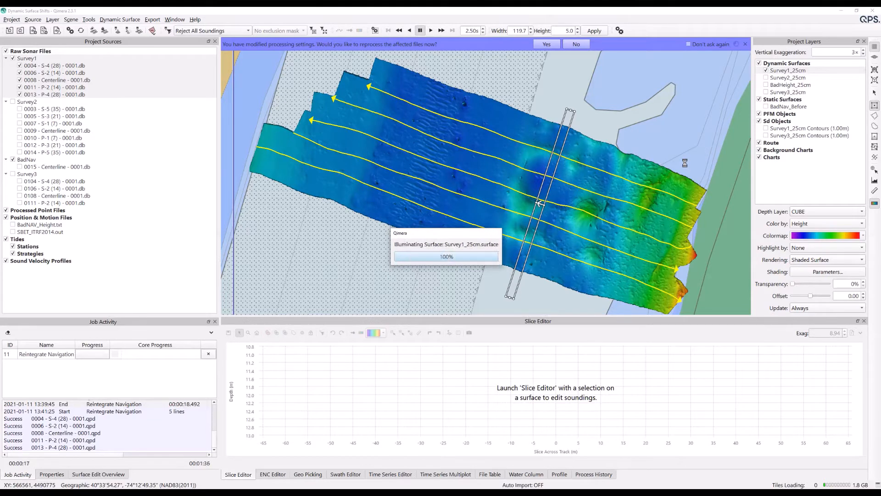
pyautogui.click(13, 58)
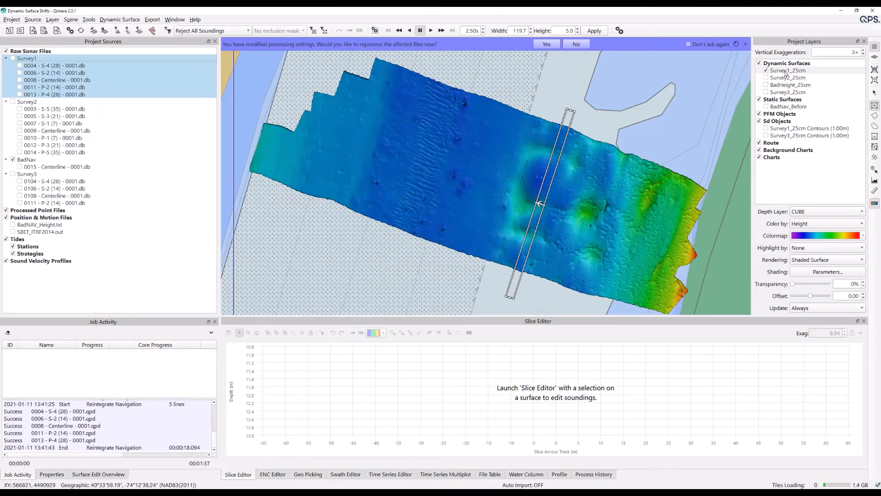
pyautogui.click(766, 70)
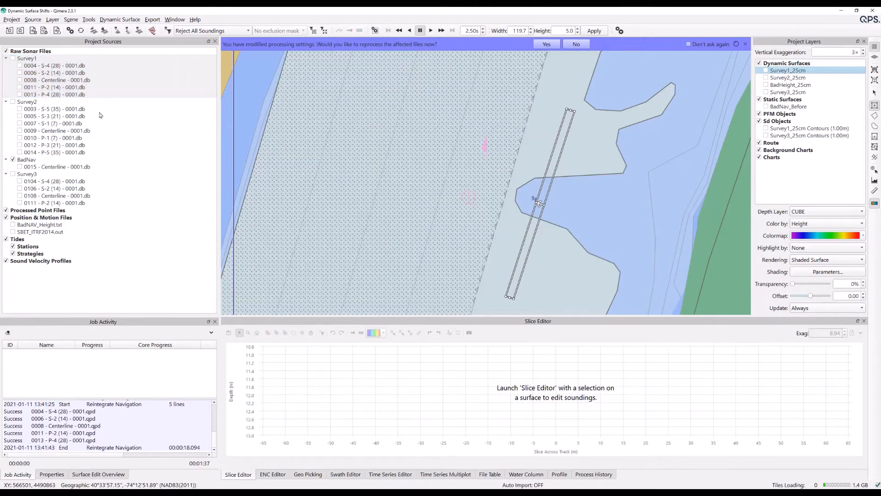
# Show the Survey2 lines and display the Survey2_25cm and Survey1_25cm surfaces together
pyautogui.click(27, 101)
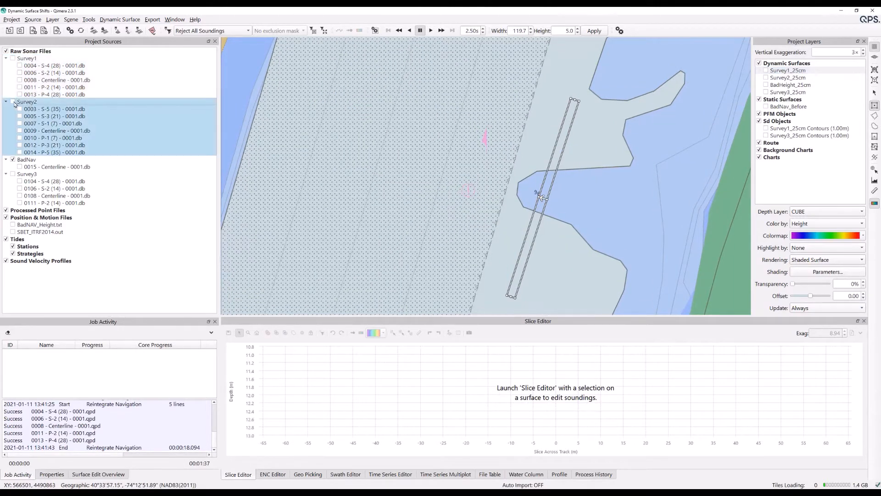
pyautogui.click(13, 101)
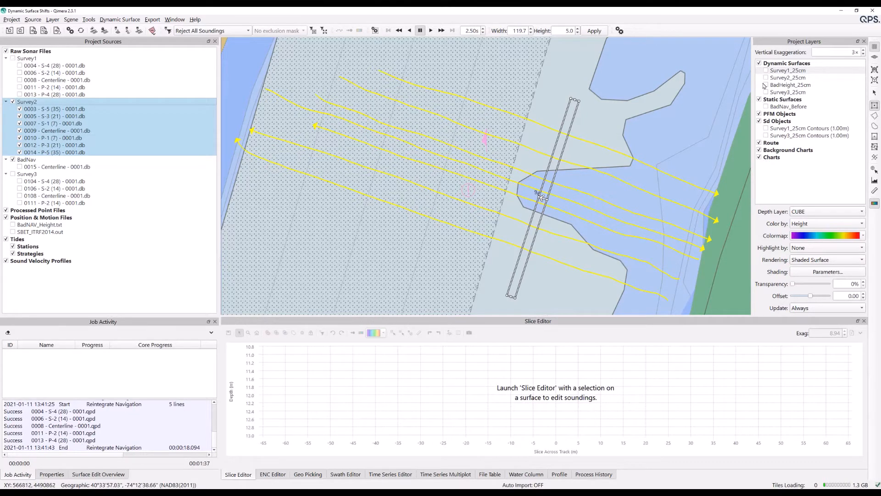
pyautogui.click(781, 78)
pyautogui.click(766, 78)
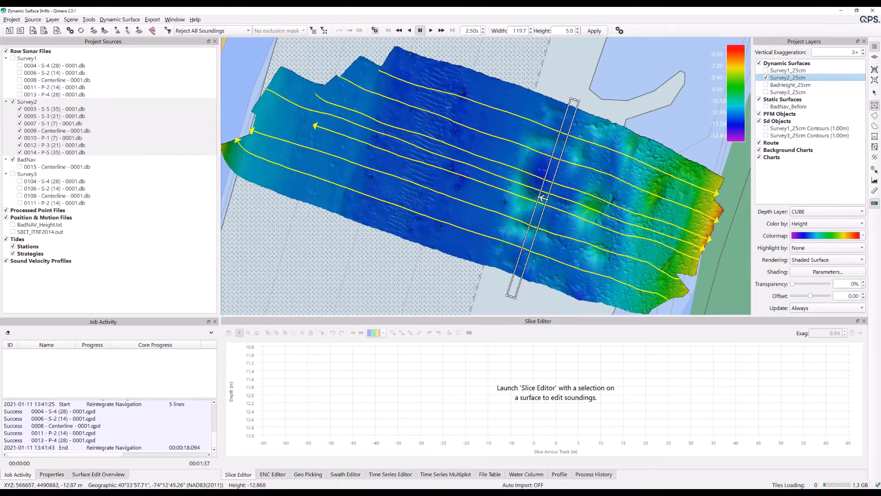
pyautogui.click(766, 71)
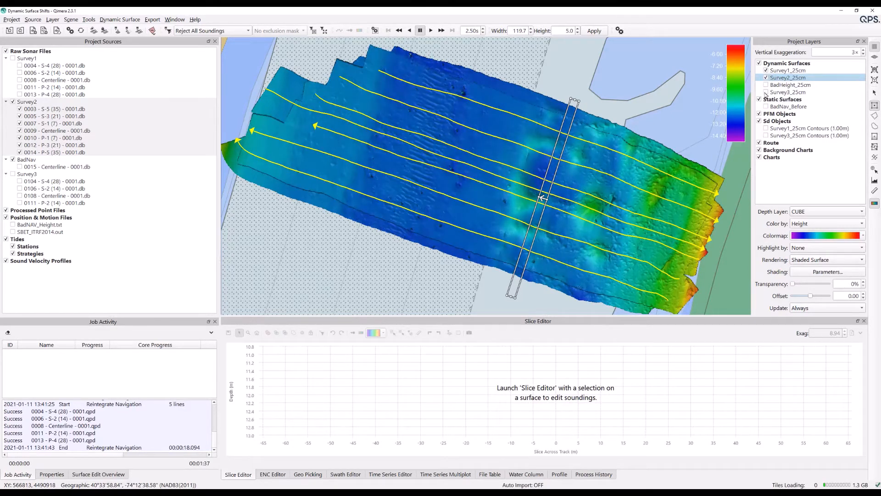
# Draw a profile about 103 m long, roughly parallel to the survey lines, through the middle of the overlapping surfaces
pyautogui.click(874, 93)
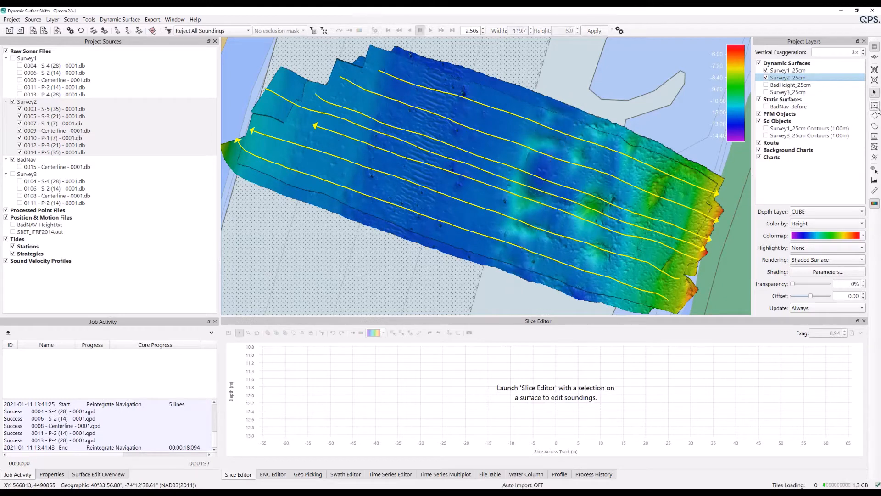
pyautogui.click(875, 181)
pyautogui.click(395, 147)
pyautogui.click(500, 178)
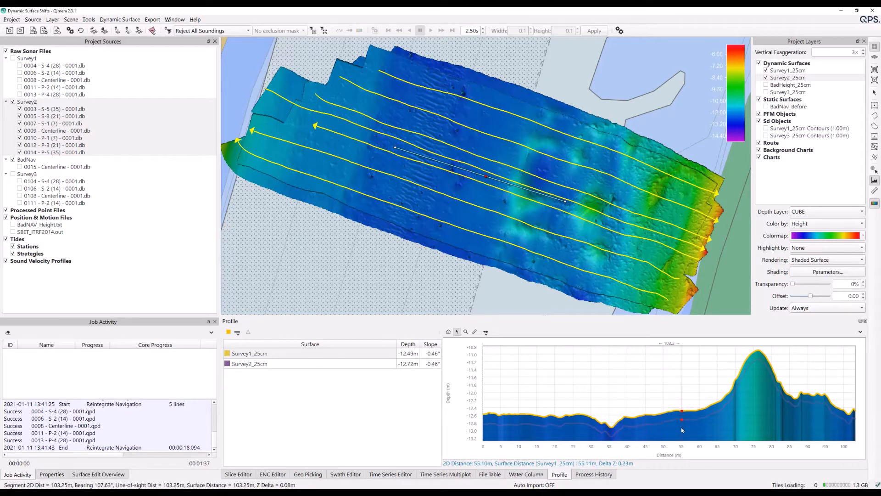
# Plot the difference between Survey2_25cm and Survey1_25cm along the profile, and leave the profile tool
pyautogui.click(288, 364)
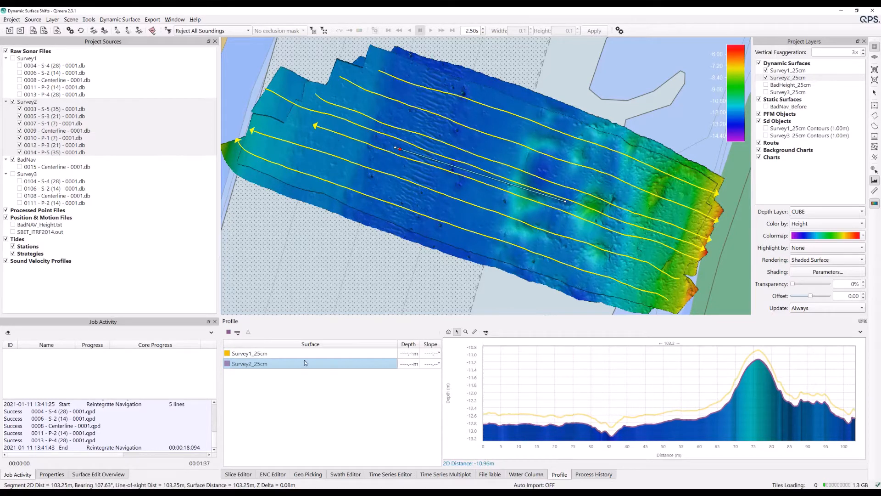
pyautogui.keyDown('ctrl'); pyautogui.click(263, 357); pyautogui.keyUp('ctrl')
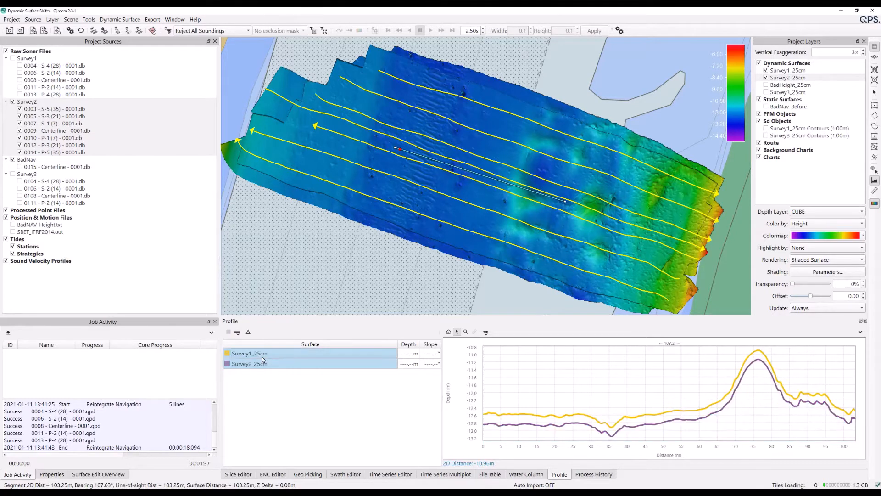
pyautogui.click(249, 332)
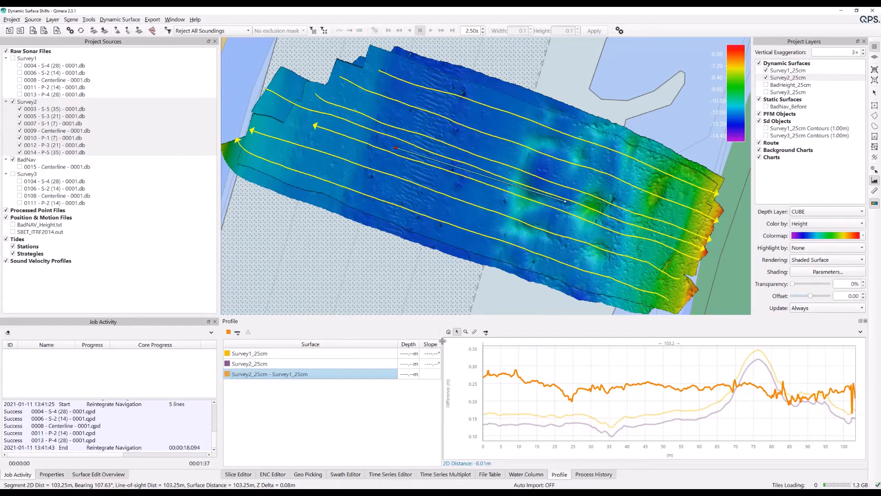
pyautogui.click(875, 93)
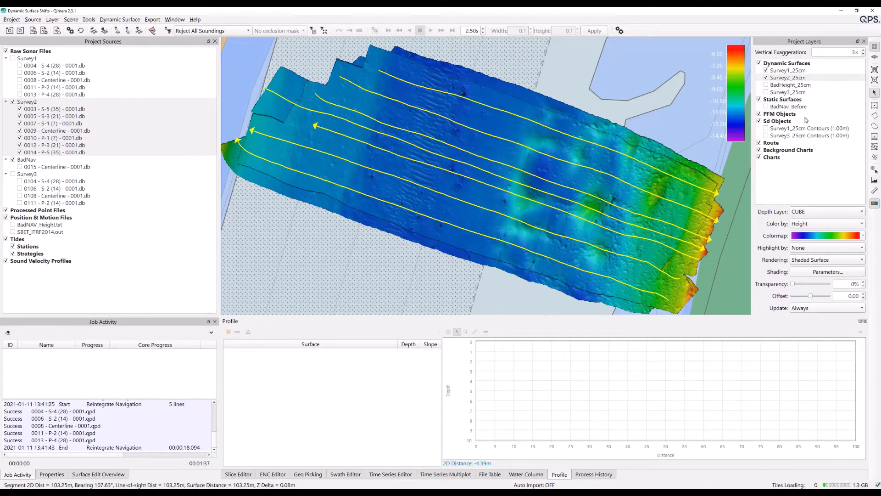
# Calculate the optimal static vertical shift for Survey2_25cm against the reference surface Survey1_25cm, with the area of computation set to Everywhere
pyautogui.click(89, 20)
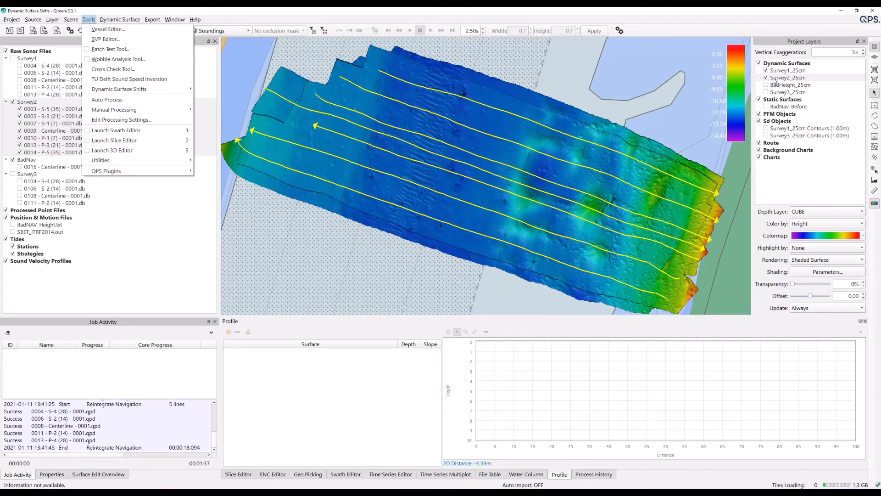
pyautogui.moveTo(127, 92)
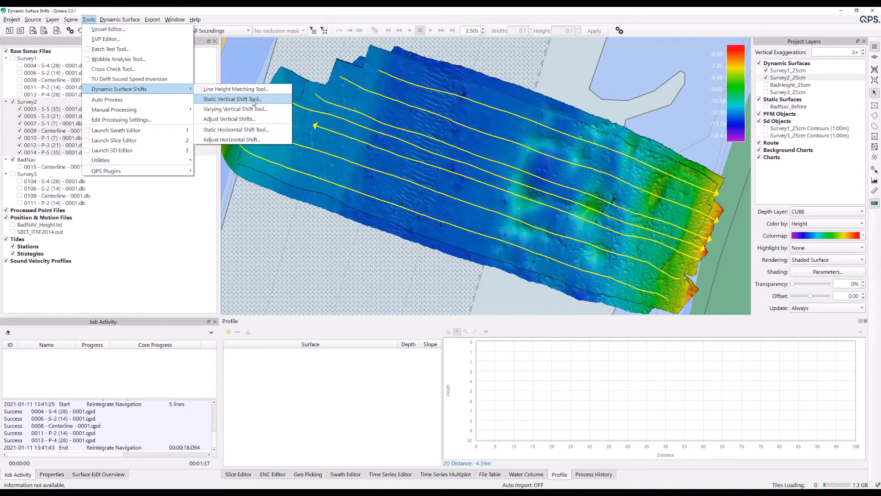
pyautogui.click(254, 103)
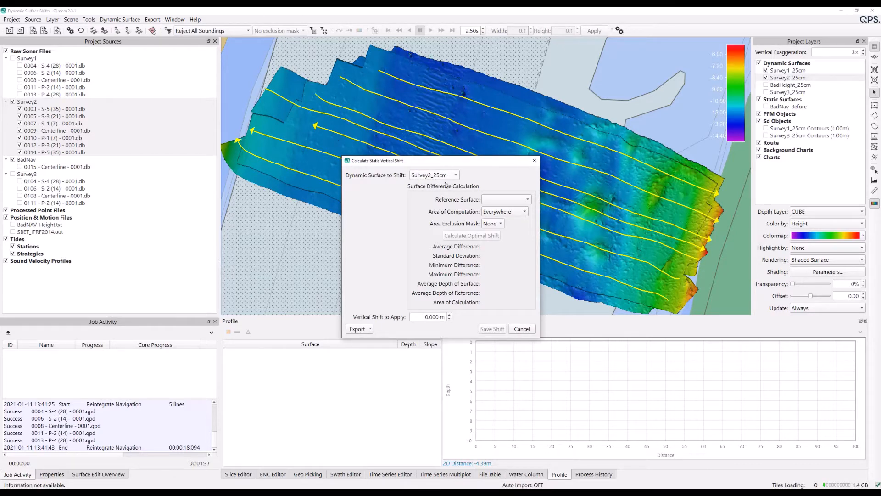
pyautogui.click(518, 201)
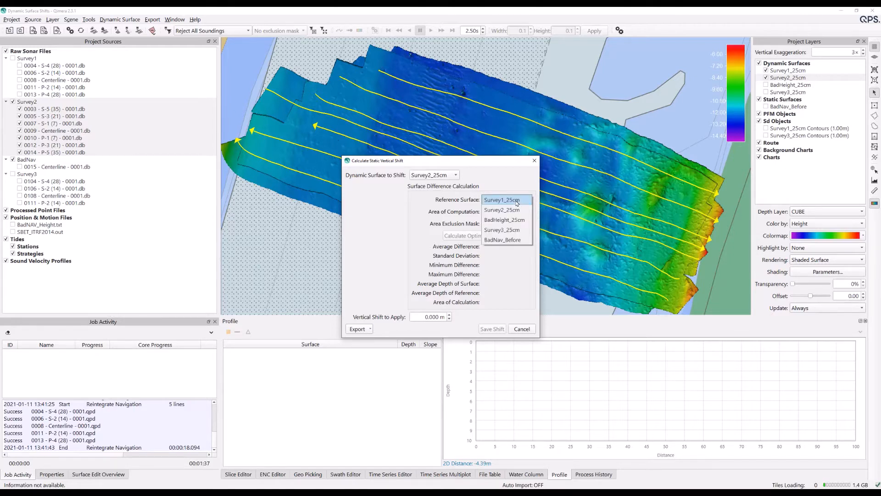
pyautogui.click(500, 202)
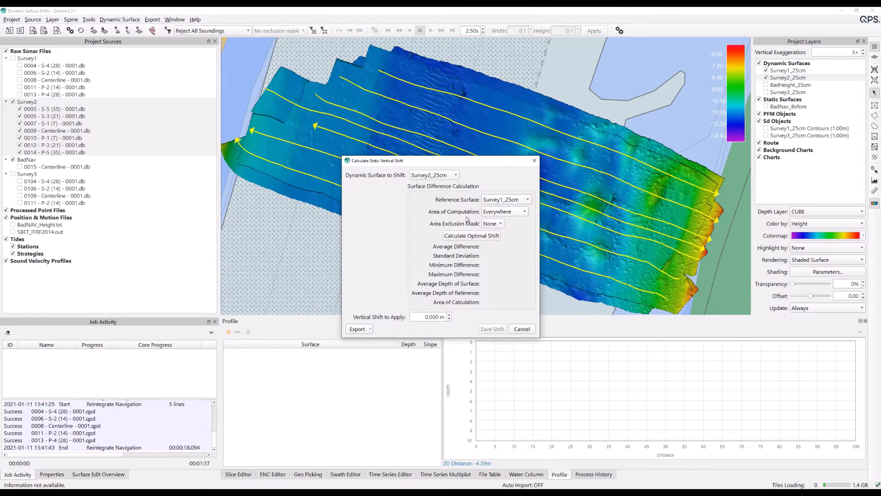
pyautogui.moveTo(424, 158); pyautogui.dragTo(308, 146)
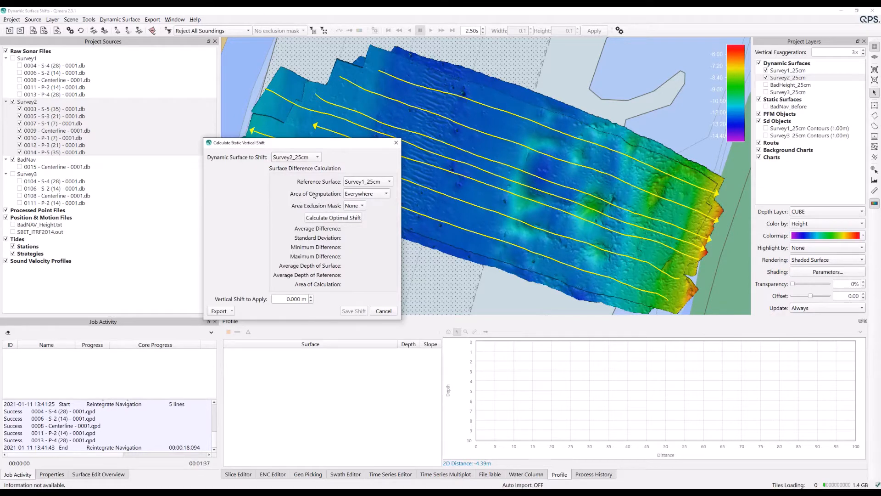
pyautogui.click(385, 195)
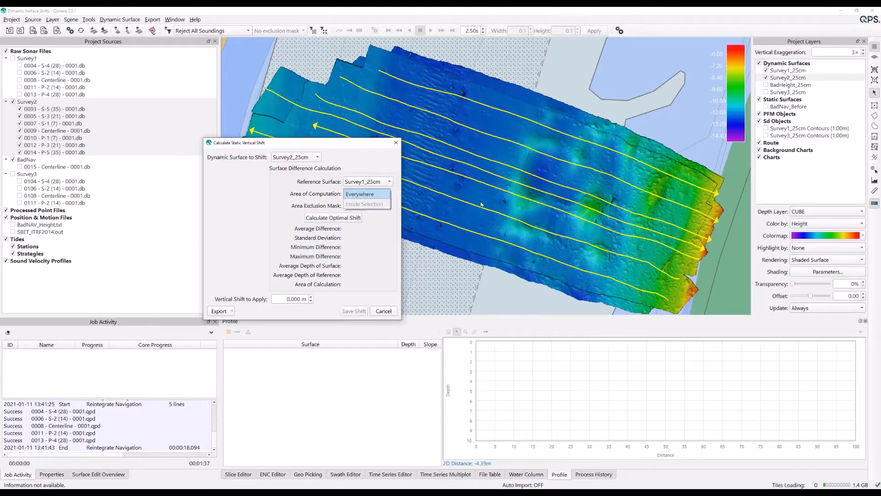
pyautogui.click(317, 196)
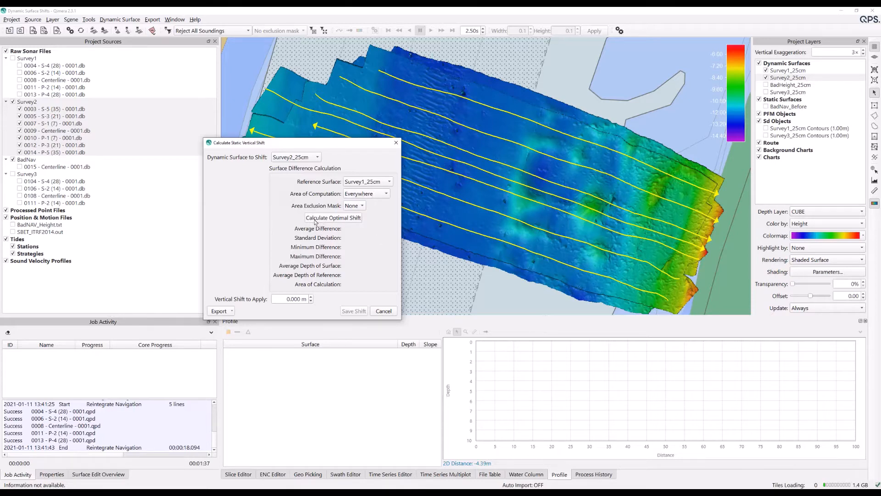
pyautogui.click(341, 219)
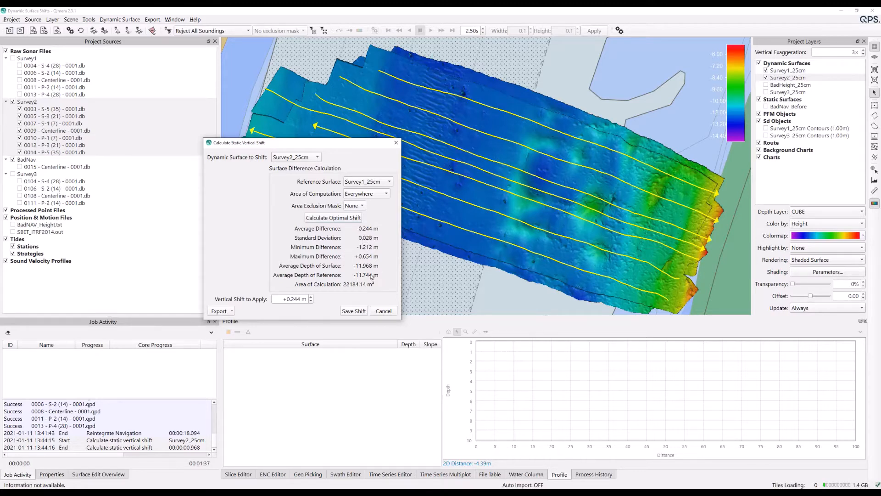
pyautogui.click(232, 312)
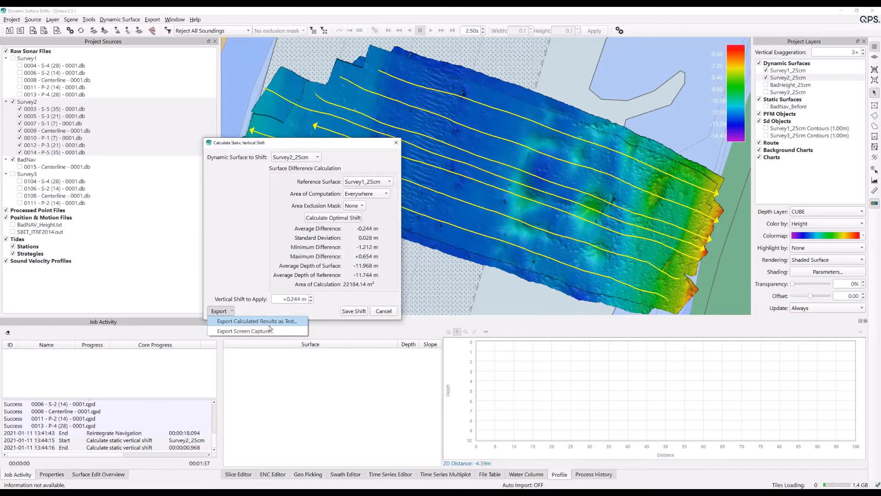
pyautogui.click(303, 146)
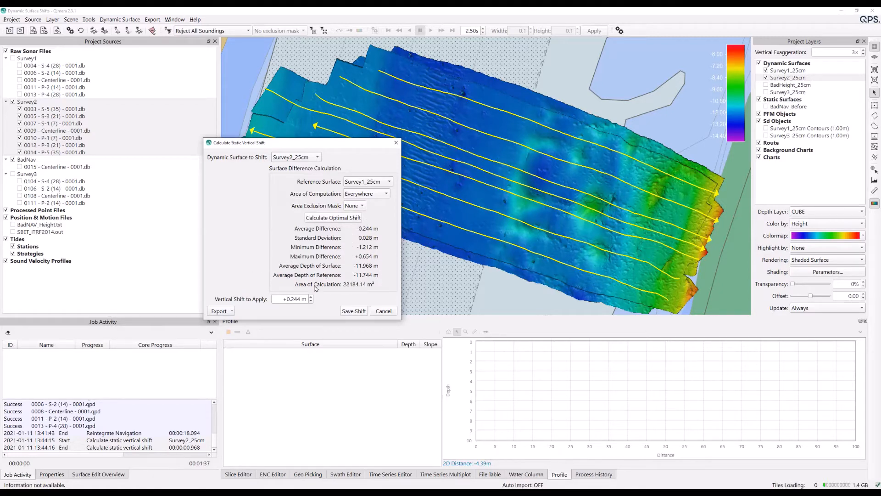
# Save the calculated +0.244 m vertical shift to the seven Survey2 sonar files and reprocess the affected files
pyautogui.moveTo(283, 300); pyautogui.dragTo(317, 303)
pyautogui.click(356, 313)
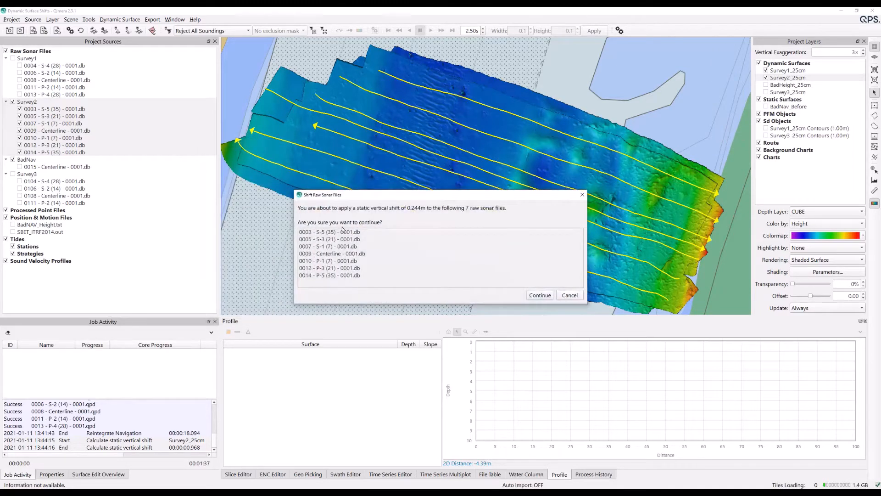
pyautogui.moveTo(370, 200); pyautogui.dragTo(336, 176)
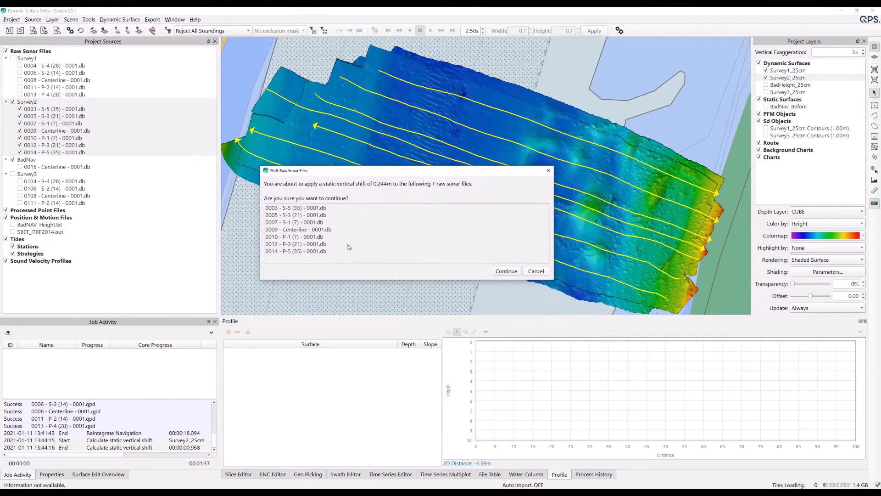
pyautogui.click(504, 275)
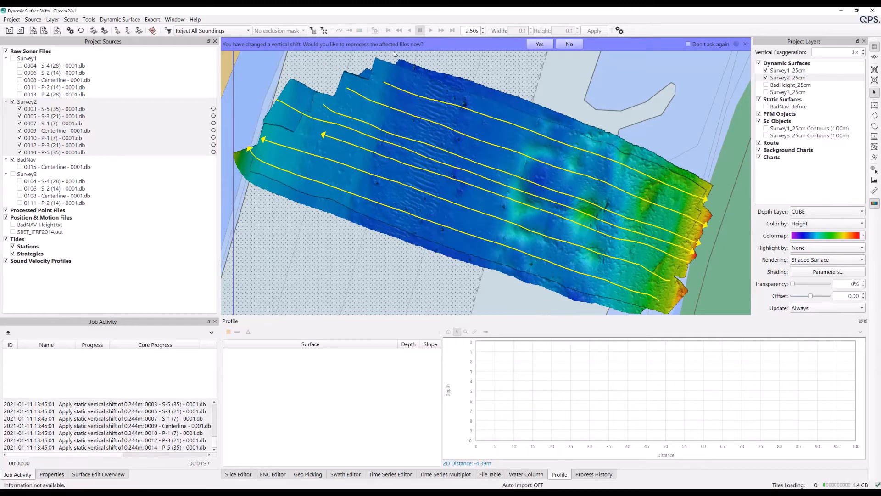
pyautogui.click(540, 45)
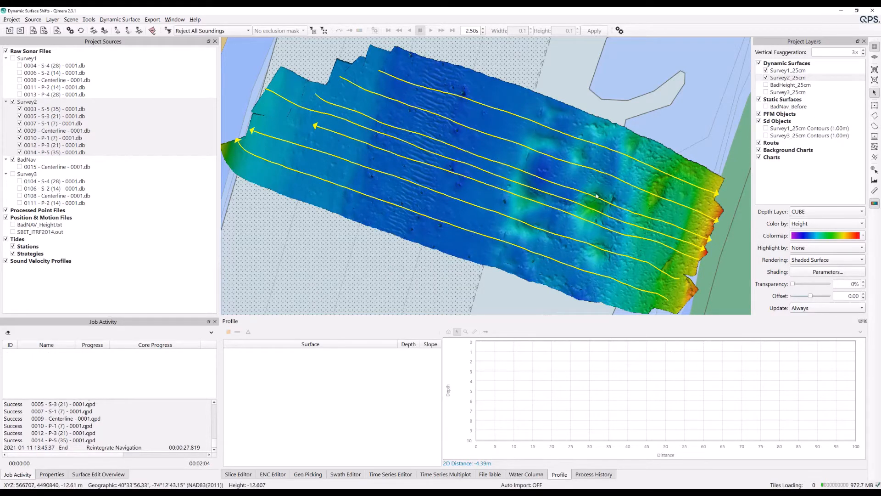
# Toggle the Survey1_25cm and Survey2_25cm surfaces off and on to compare them, leaving both displayed
pyautogui.keyDown('ctrl'); pyautogui.click(796, 71); pyautogui.keyUp('ctrl')
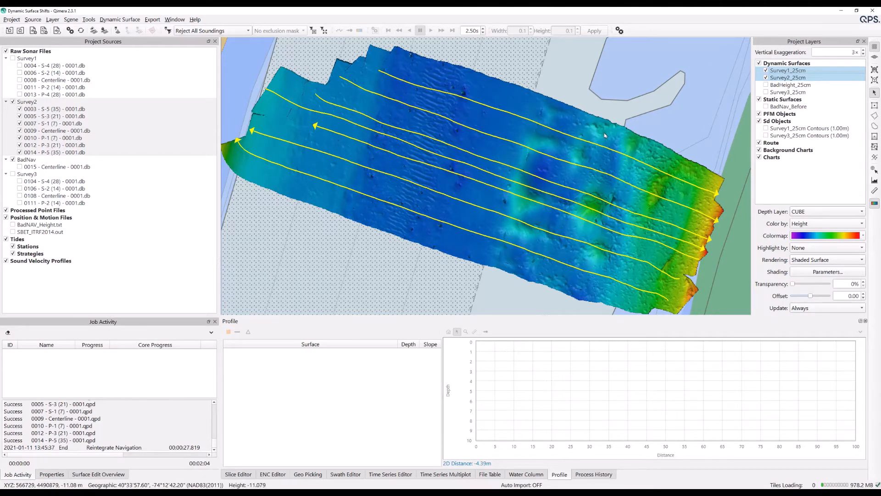
pyautogui.press('space')
pyautogui.press('space')
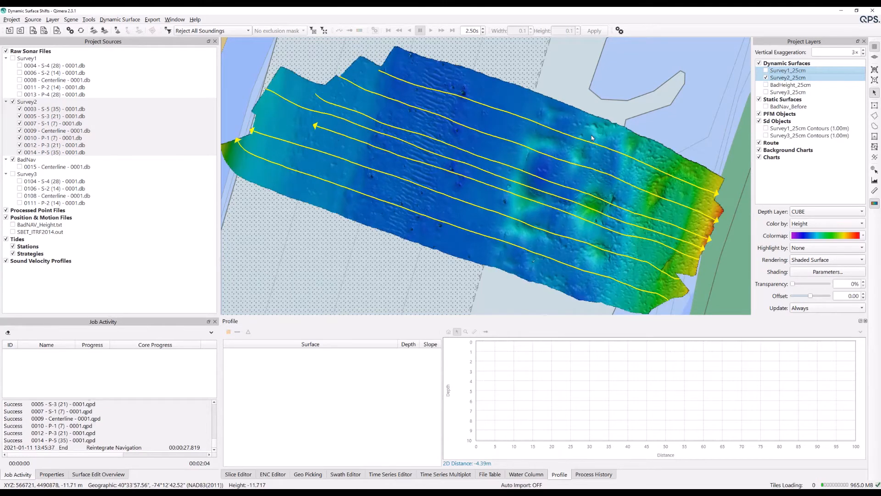
pyautogui.click(766, 78)
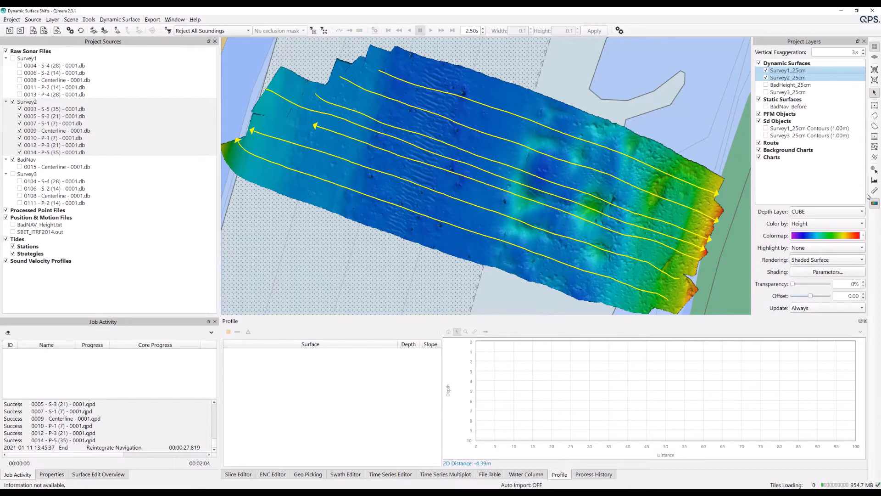
# Draw a profile about 147 m long, roughly parallel to the survey lines, through the middle of the two surfaces
pyautogui.click(874, 180)
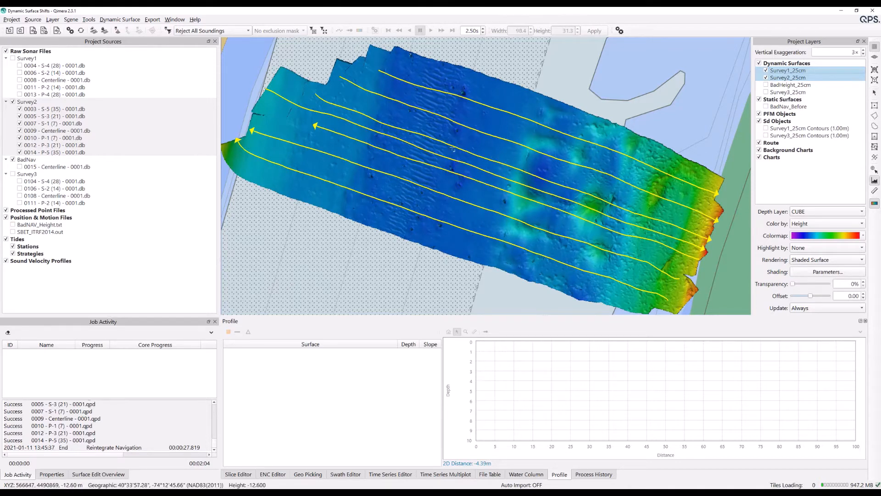
pyautogui.click(389, 136)
pyautogui.click(588, 194)
pyautogui.moveTo(599, 204); pyautogui.dragTo(629, 219)
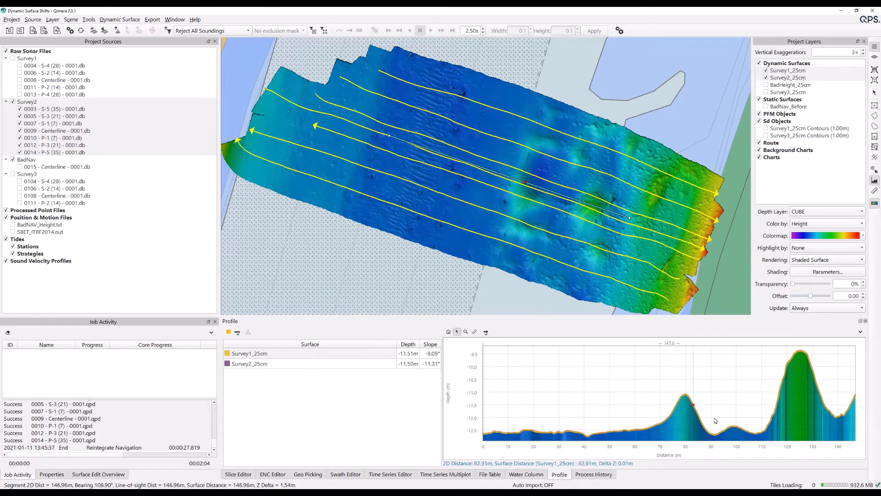
# Plot the Survey2_25cm minus Survey1_25cm difference along the new profile, inspect that curve, and leave the profile tool
pyautogui.click(317, 364)
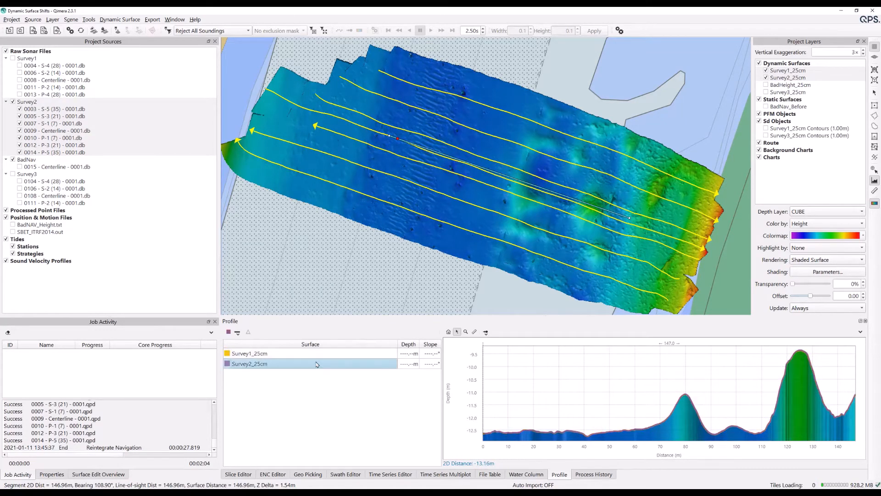
pyautogui.click(314, 352)
pyautogui.click(316, 361)
pyautogui.keyDown('ctrl'); pyautogui.click(312, 355); pyautogui.keyUp('ctrl')
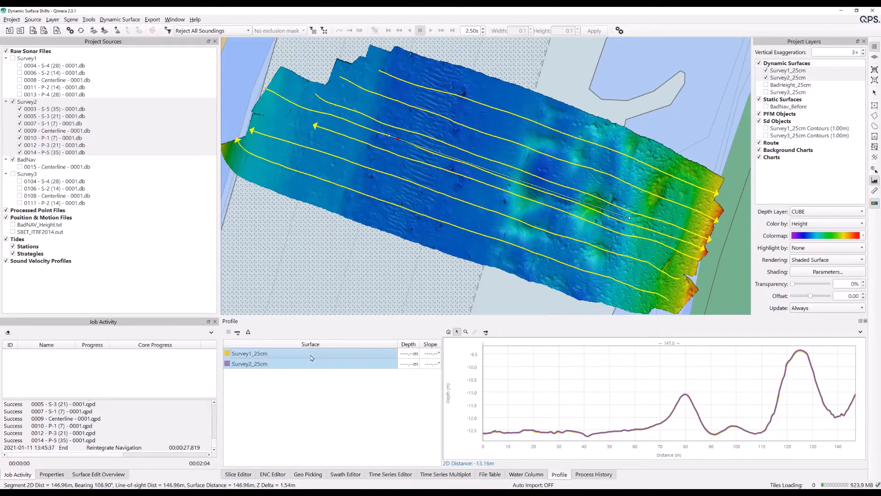
pyautogui.click(248, 333)
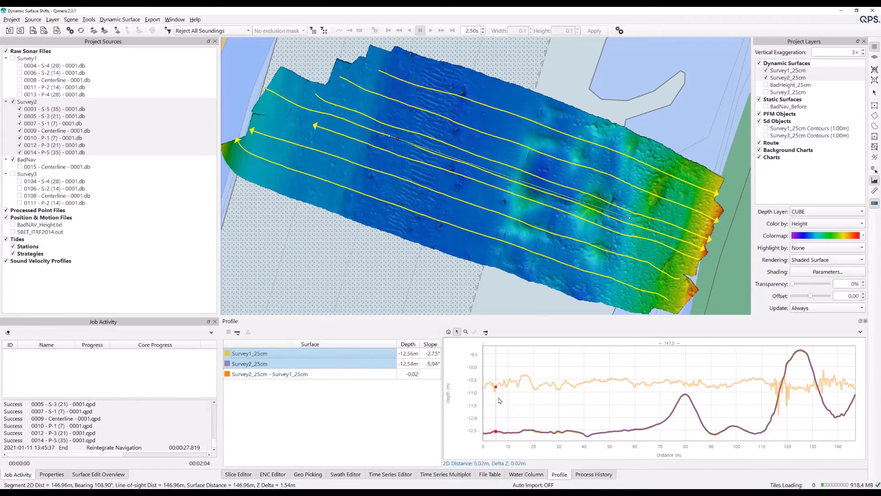
pyautogui.click(346, 374)
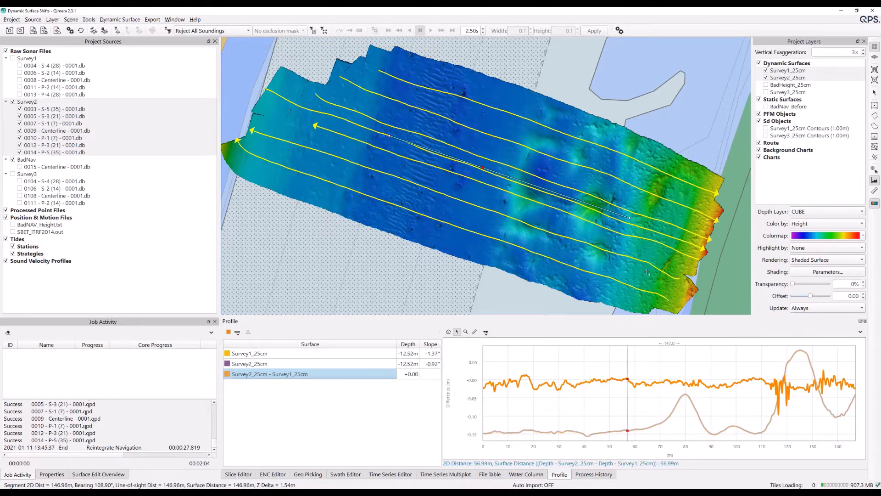
pyautogui.click(875, 92)
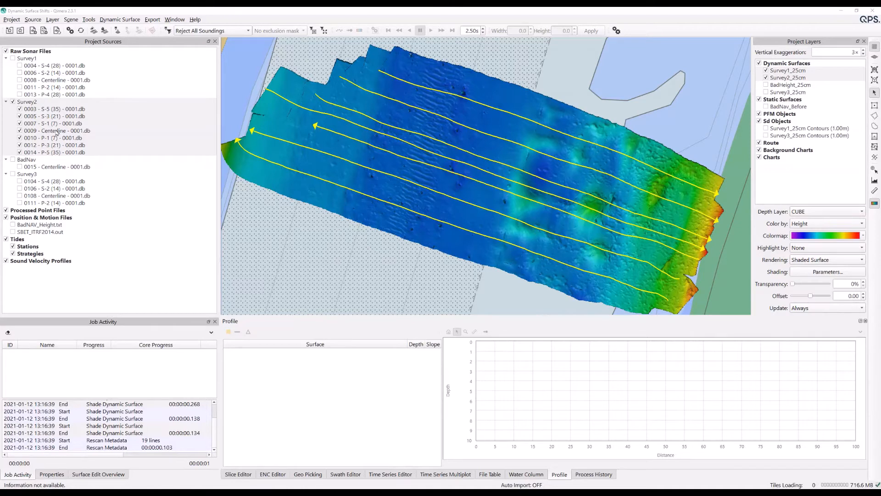
# Review the shifts stored for the Survey2 files through their processing settings
pyautogui.click(35, 102)
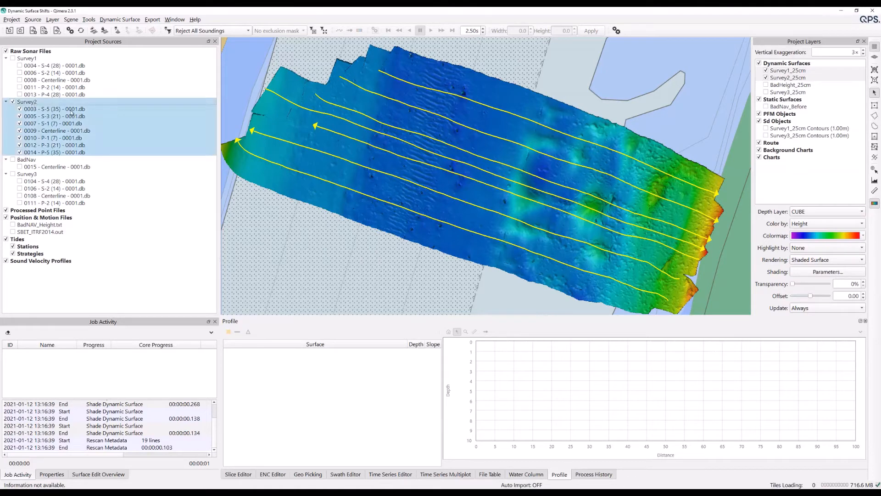
pyautogui.click(71, 31)
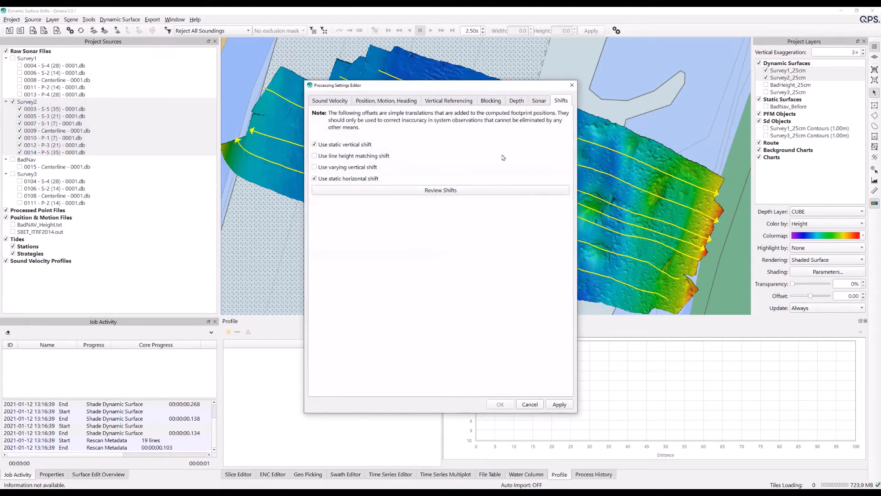
pyautogui.click(427, 190)
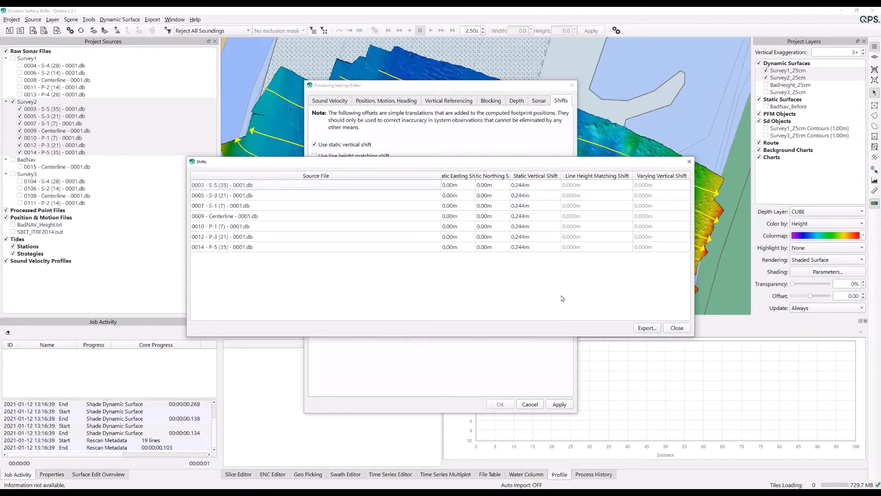
# Preview the shifts table as comma-separated text with all columns visible, and close the processing settings without exporting
pyautogui.click(647, 328)
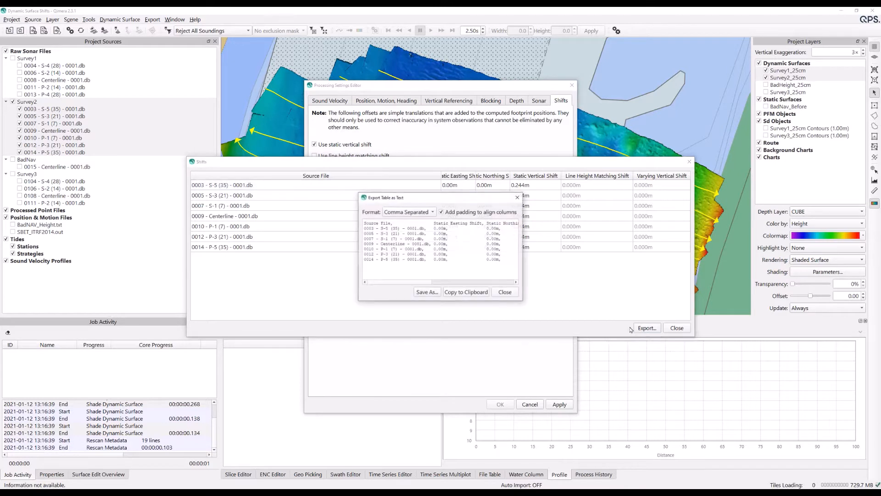
pyautogui.moveTo(525, 260); pyautogui.dragTo(789, 261)
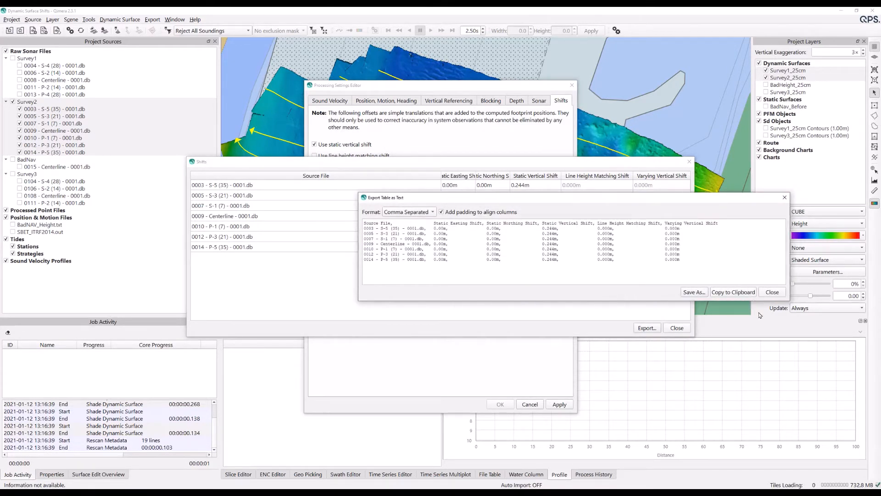
pyautogui.click(772, 293)
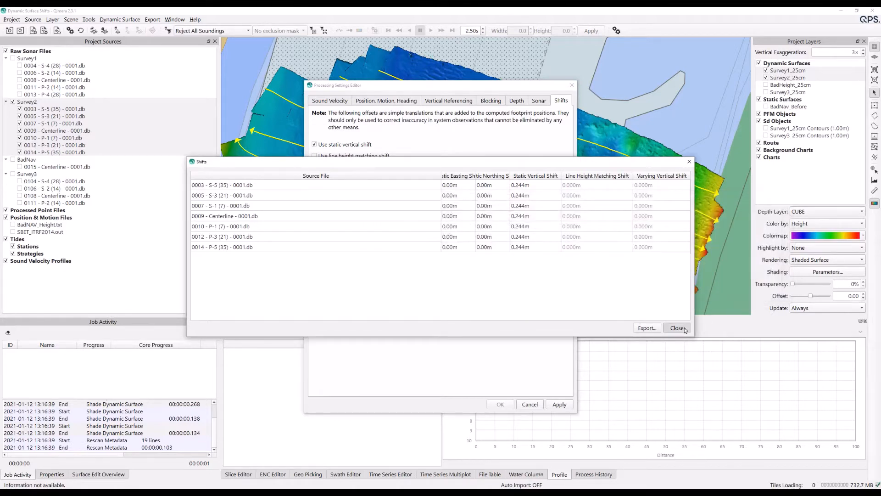
pyautogui.press('Escape')
pyautogui.click(530, 404)
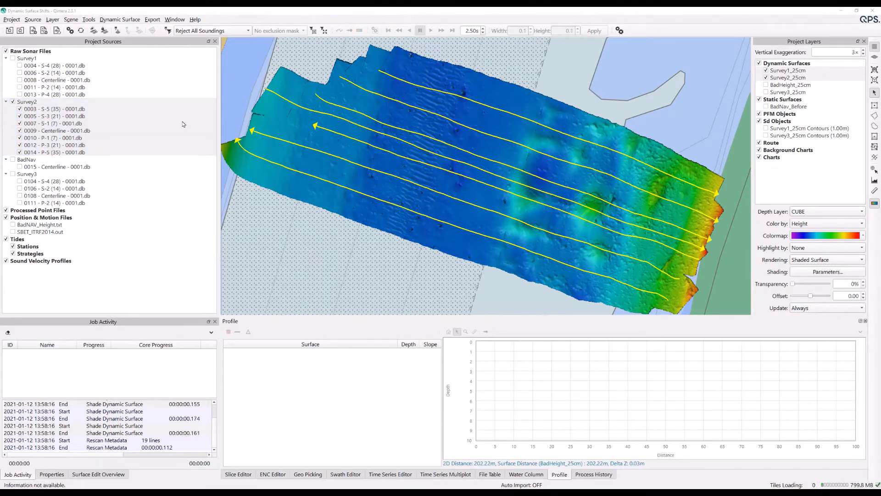
# Show the BadNav centerline and display the BadHeight_25cm dynamic surface
pyautogui.click(13, 160)
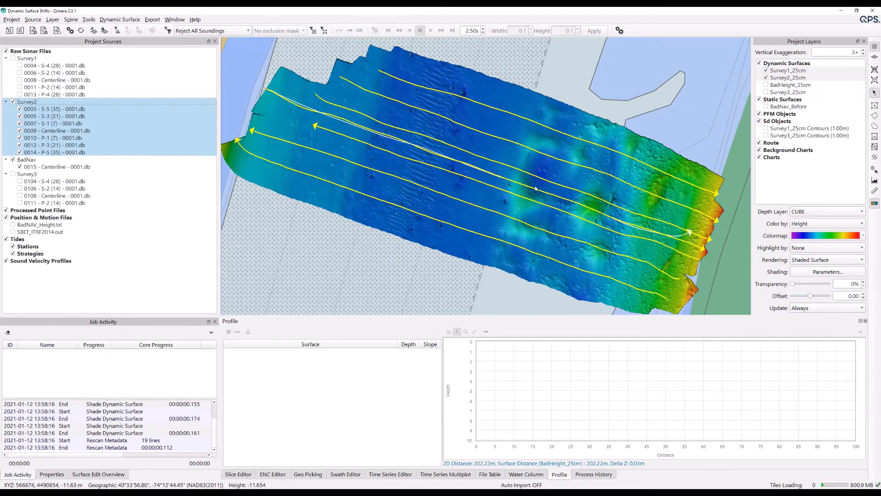
pyautogui.click(793, 86)
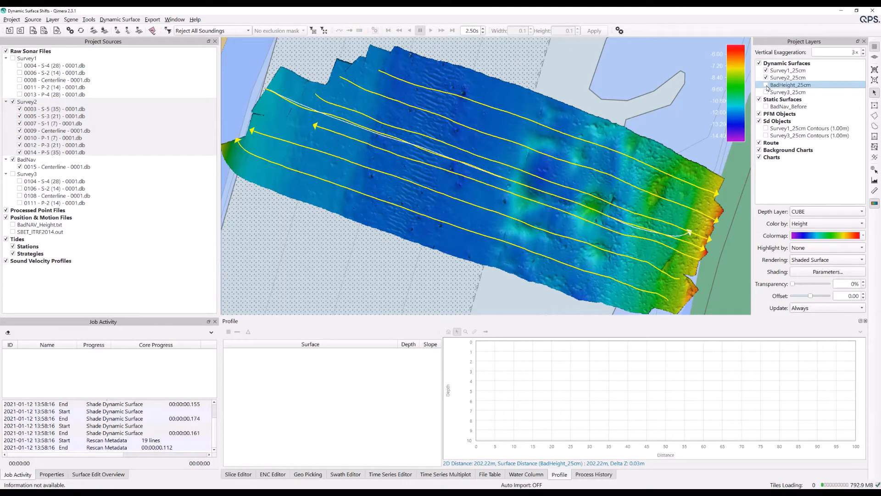
pyautogui.click(766, 86)
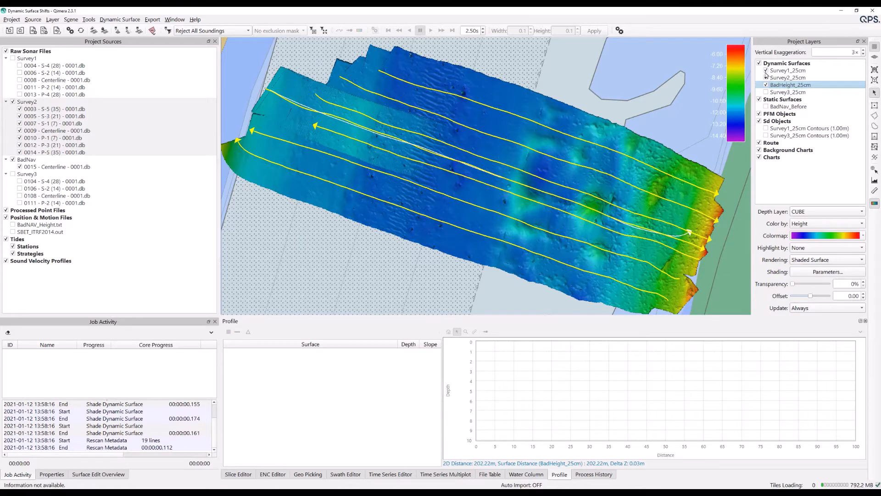
# Hide the Survey1_25cm surface and make BadHeight_25cm the active layer with Survey2_25cm still displayed
pyautogui.click(766, 70)
pyautogui.click(781, 78)
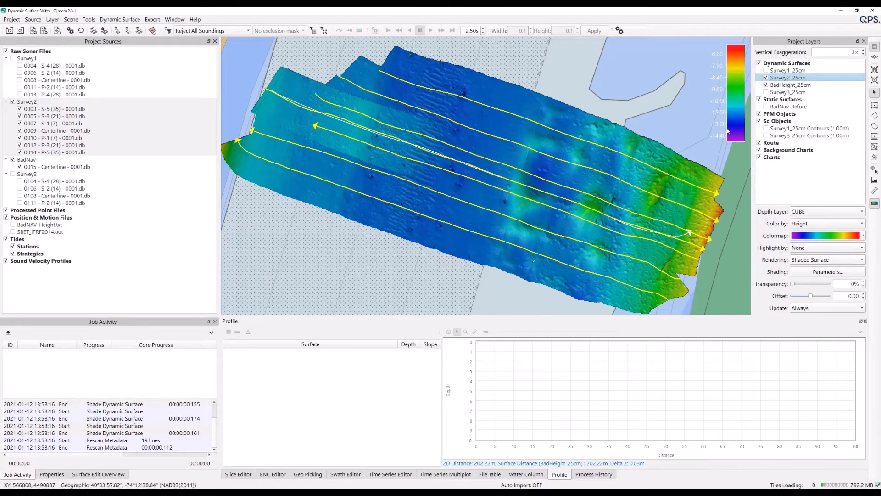
pyautogui.click(780, 86)
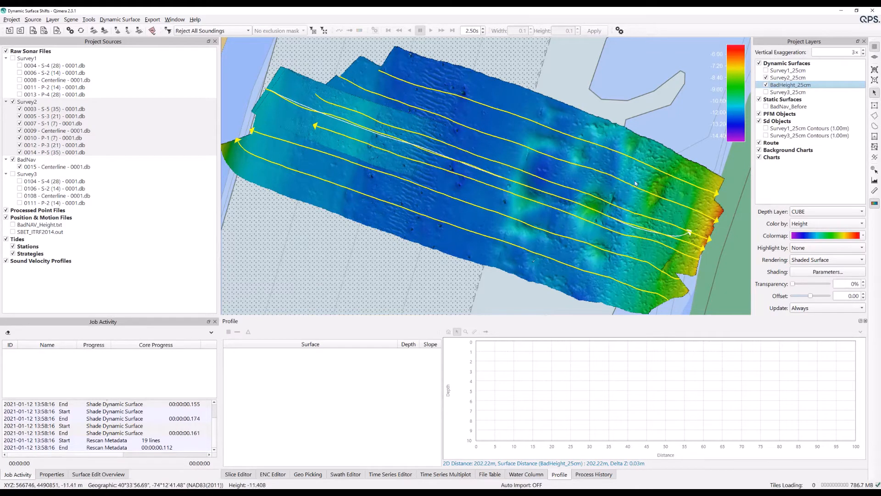
# Draw a profile about 144 m long along the BadNav centerline and highlight the BadHeight_25cm curve against Survey2_25cm
pyautogui.click(874, 180)
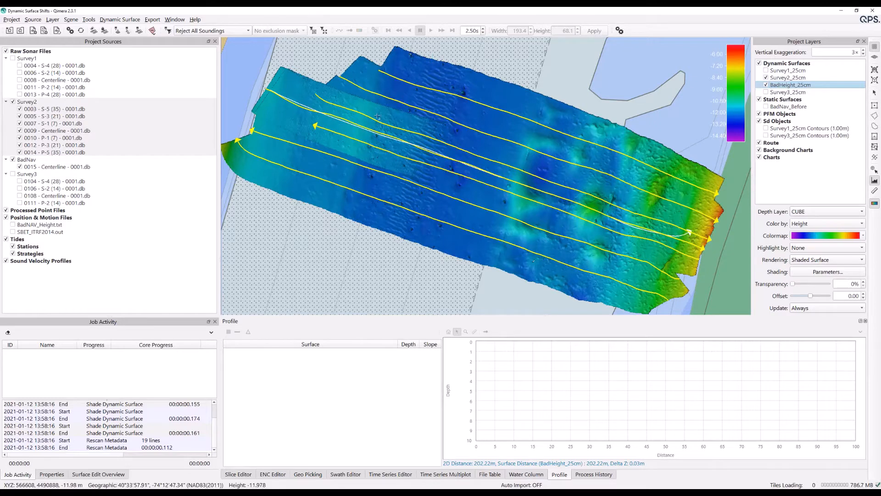
pyautogui.click(345, 117)
pyautogui.click(580, 200)
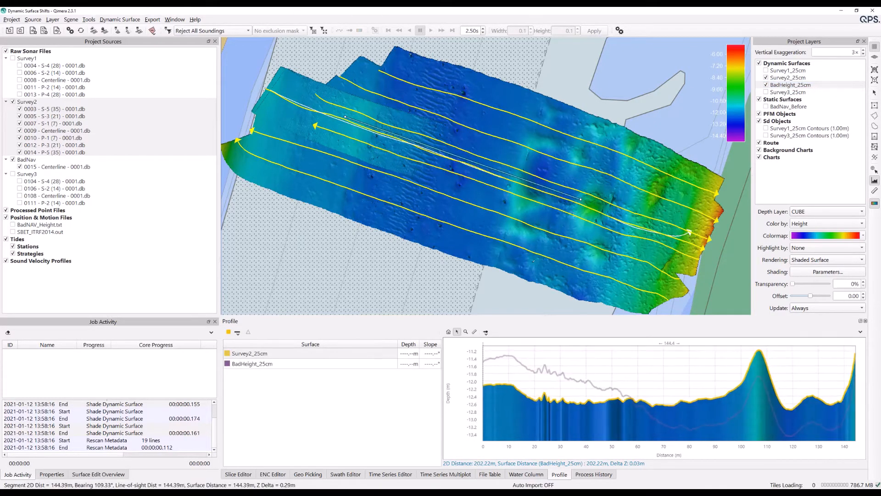
pyautogui.click(255, 364)
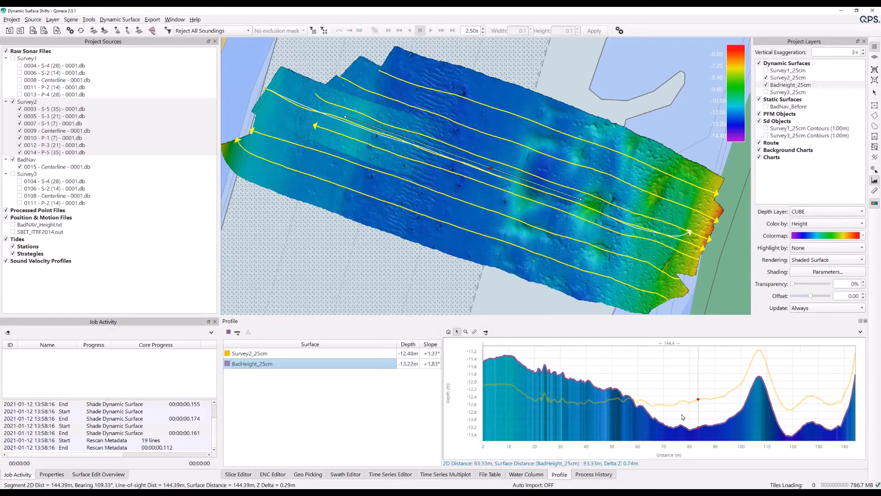
# Leave the profile tool, inspect the BadHeight_25cm surface from several angles in 3D, and return to the plan view
pyautogui.click(875, 57)
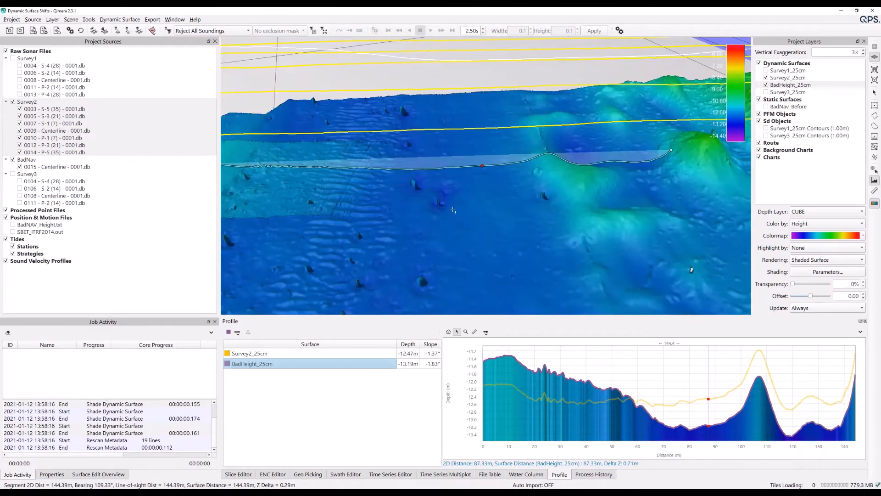
pyautogui.click(874, 93)
pyautogui.moveTo(324, 227); pyautogui.dragTo(372, 229)
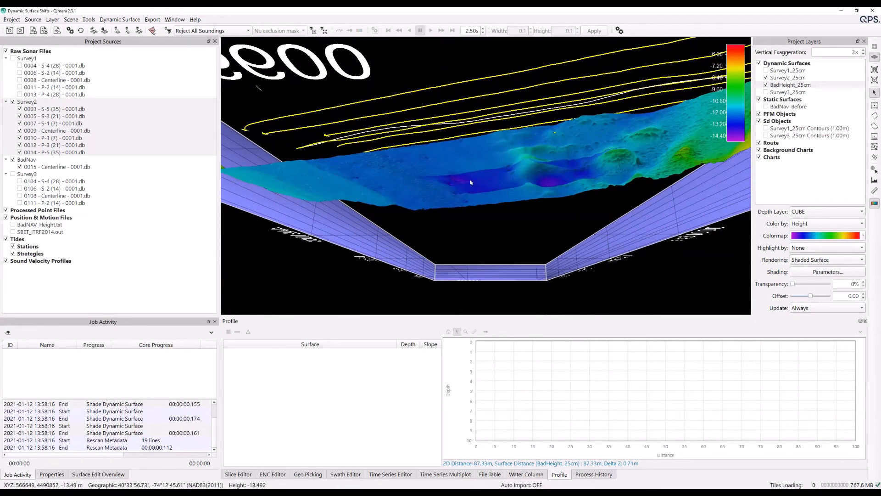
pyautogui.moveTo(509, 187); pyautogui.dragTo(492, 168)
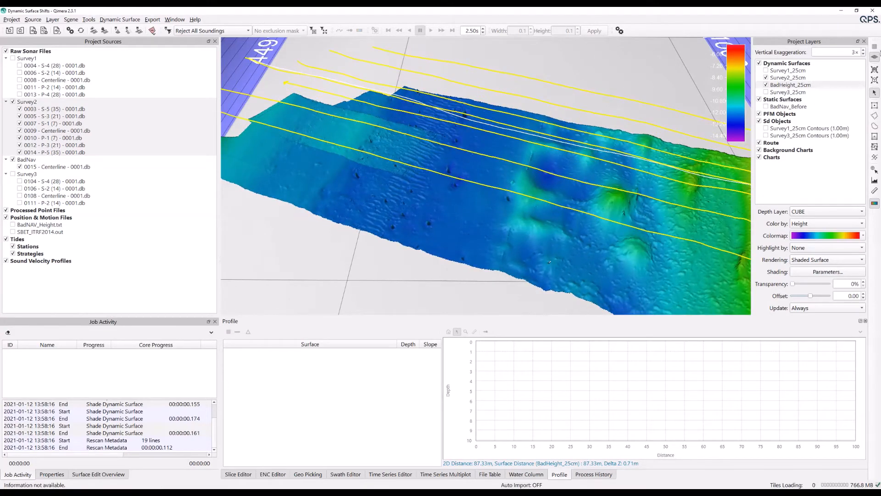
pyautogui.click(874, 57)
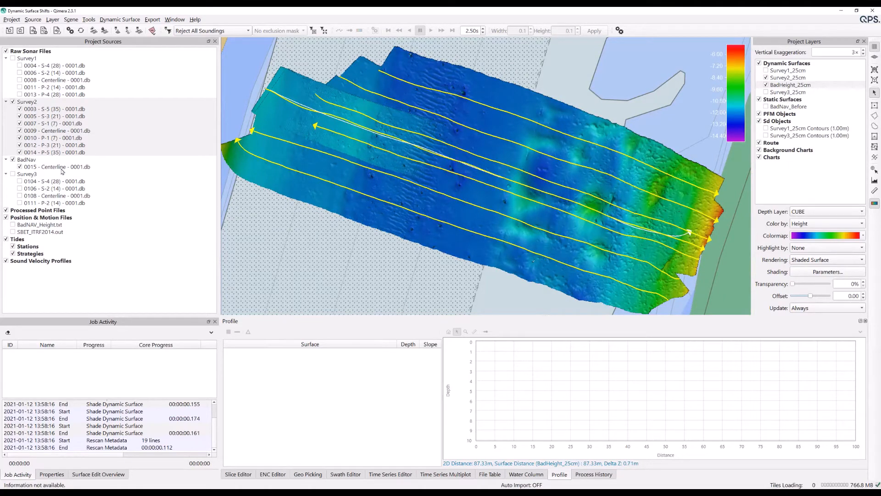
# Plot the Height time series of the BadNav line 0015 - Centerline - 0001.db in the Time Series Editor
pyautogui.click(77, 167)
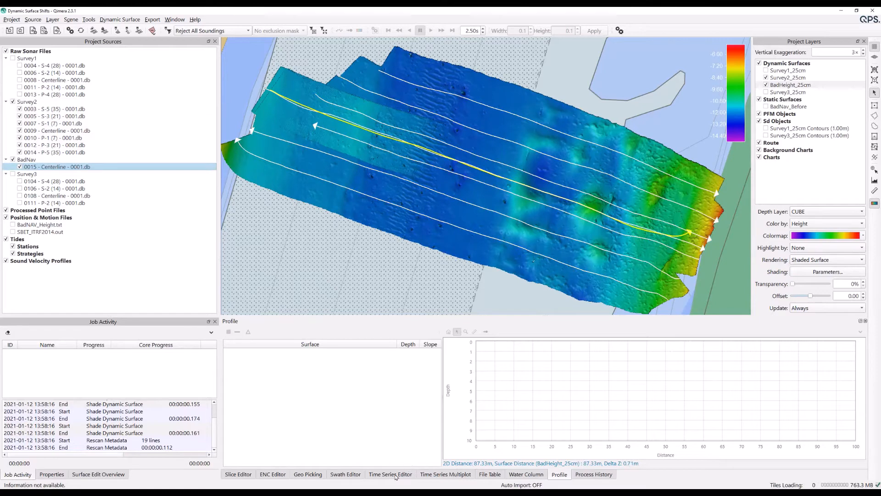
pyautogui.click(396, 476)
pyautogui.click(263, 333)
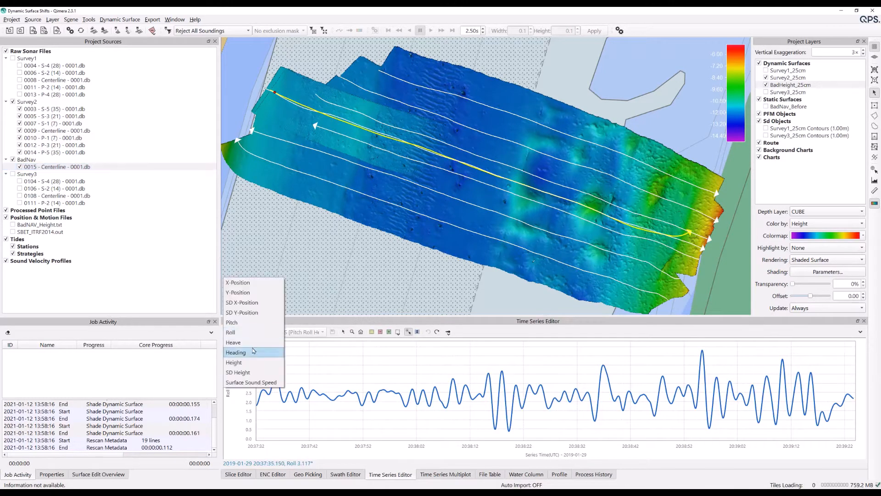
pyautogui.click(249, 361)
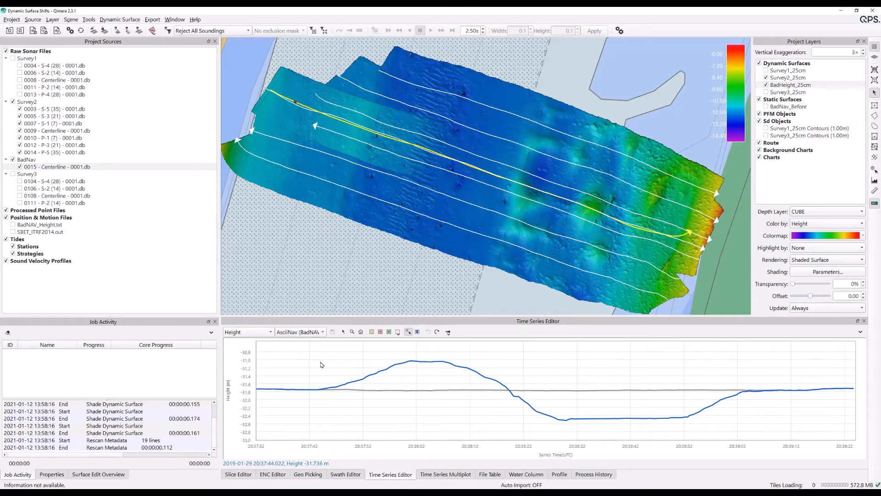
# Review the RTK height sources in the BadNav line's vertical referencing settings and close them without applying any change
pyautogui.click(70, 30)
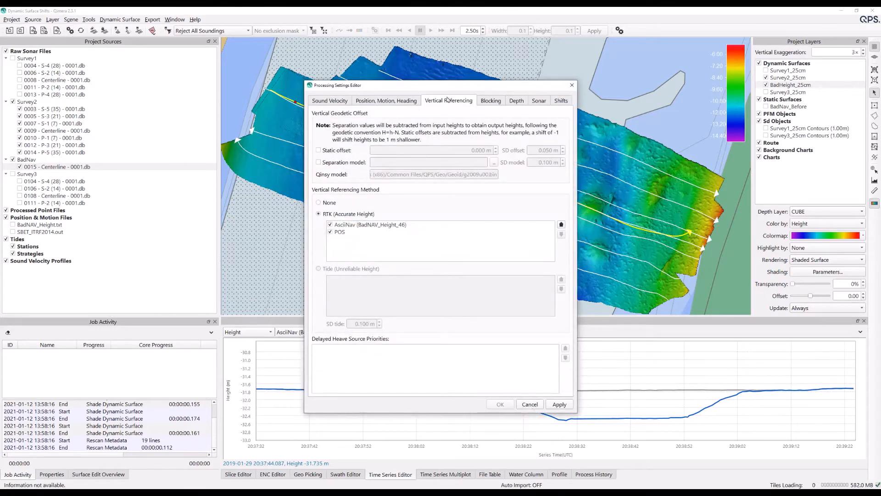
pyautogui.click(330, 225)
pyautogui.click(532, 406)
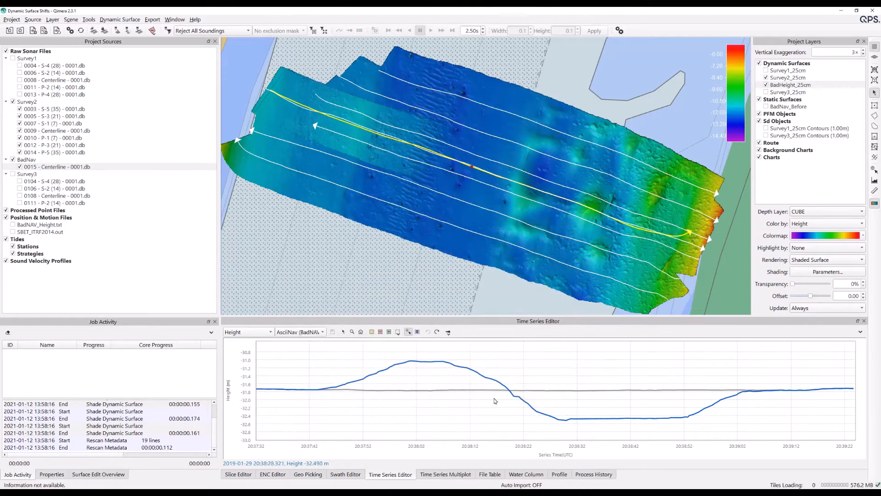
# Try interpolating the BadNav line's height samples across the distorted section, from about 20:37:42 to 20:39:07
pyautogui.click(372, 332)
pyautogui.moveTo(312, 343)
pyautogui.mouseDown()
pyautogui.moveTo(590, 437)
pyautogui.moveTo(764, 433)
pyautogui.mouseUp()
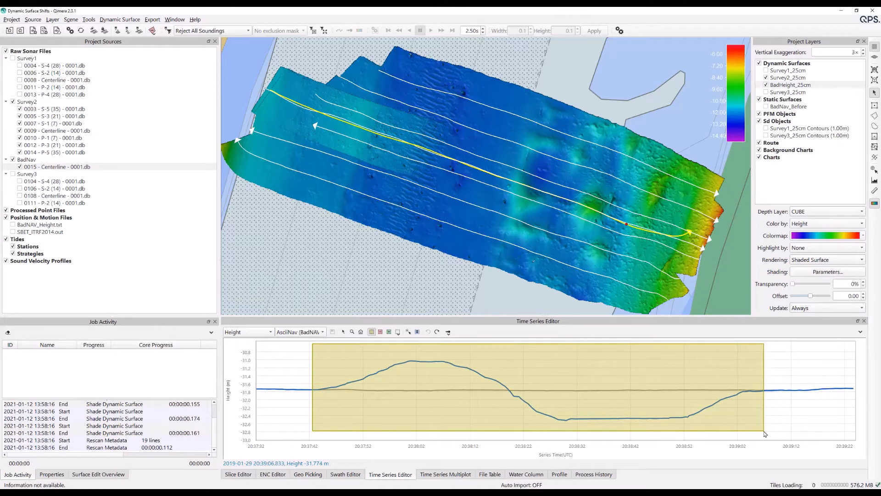
pyautogui.moveTo(764, 433); pyautogui.dragTo(764, 434)
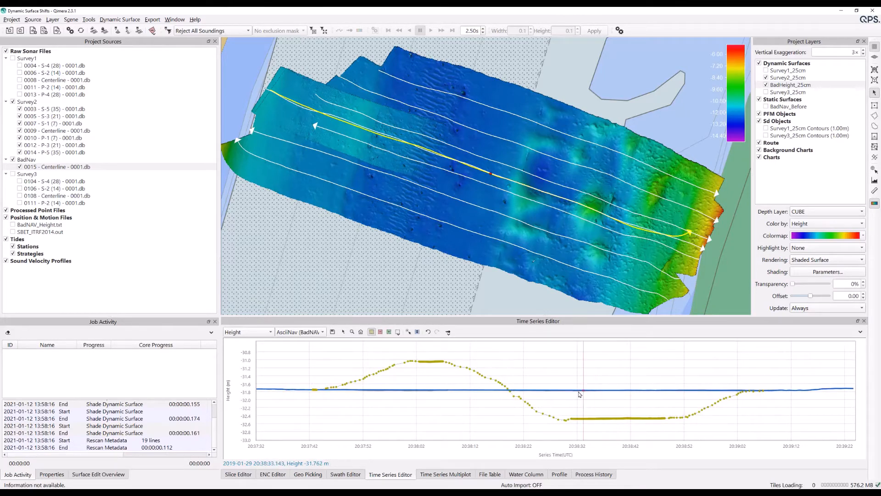
# Try reshaping the height curve by hand with a series of manual sample edits between about 20:37:46 and 20:38:24
pyautogui.click(409, 333)
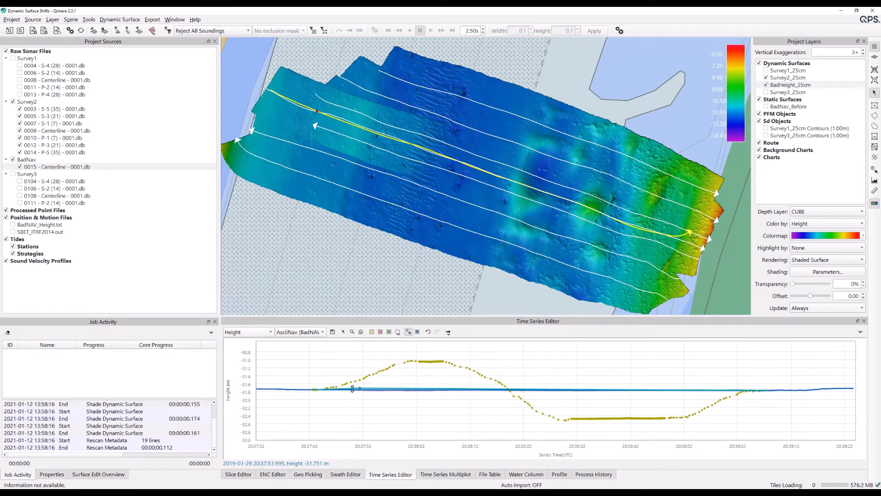
pyautogui.click(332, 389)
pyautogui.click(336, 386)
pyautogui.click(356, 388)
pyautogui.click(366, 390)
pyautogui.click(379, 386)
pyautogui.click(394, 395)
pyautogui.click(416, 391)
pyautogui.click(426, 392)
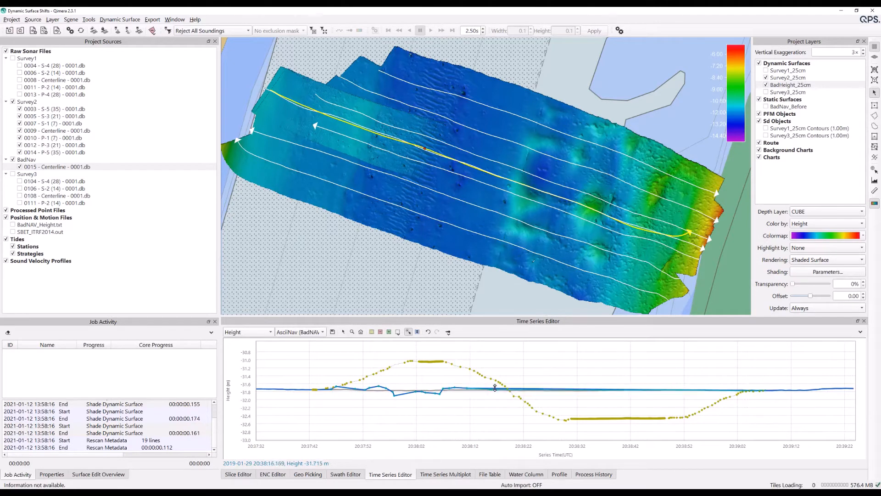
pyautogui.click(528, 390)
pyautogui.click(531, 395)
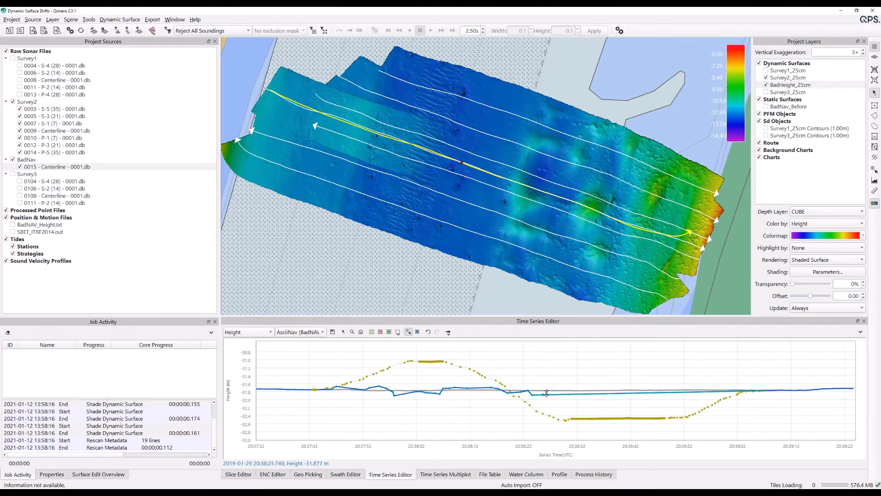
# Undo all manual and interpolation edits to the BadNav height series
pyautogui.click(430, 334)
pyautogui.click(430, 333)
pyautogui.click(429, 333)
pyautogui.click(430, 334)
pyautogui.click(429, 334)
pyautogui.click(430, 334)
pyautogui.click(429, 333)
pyautogui.click(429, 333)
pyautogui.click(429, 334)
pyautogui.click(430, 333)
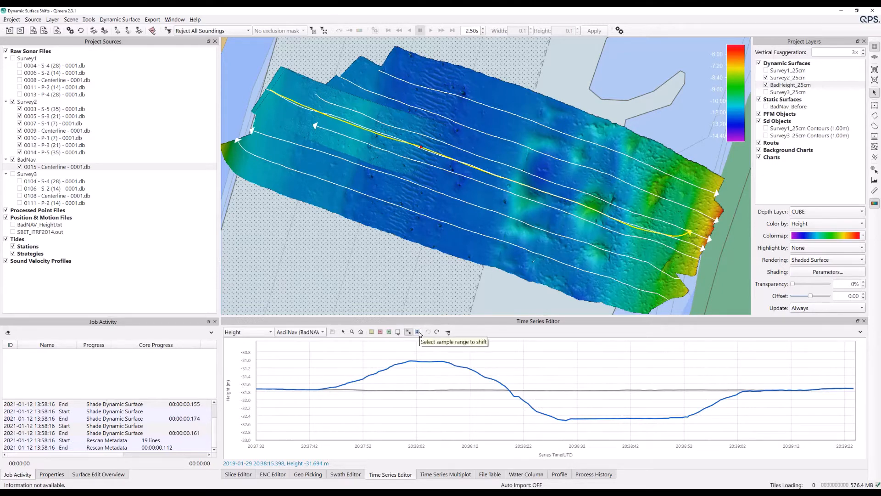
# Try shifting the height samples from about 20:38:31 to 20:38:54 up to the reference curve, and undo the shift
pyautogui.click(419, 333)
pyautogui.moveTo(571, 392); pyautogui.dragTo(694, 404)
pyautogui.moveTo(627, 411); pyautogui.dragTo(626, 382)
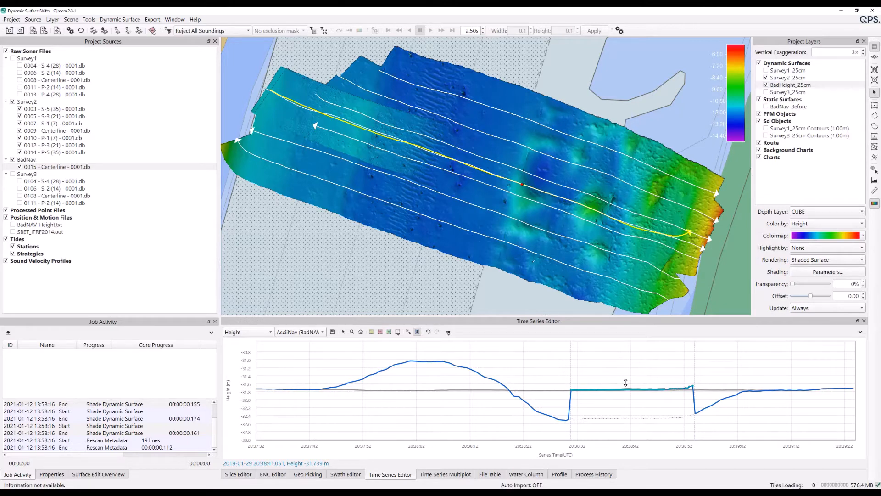
pyautogui.click(427, 331)
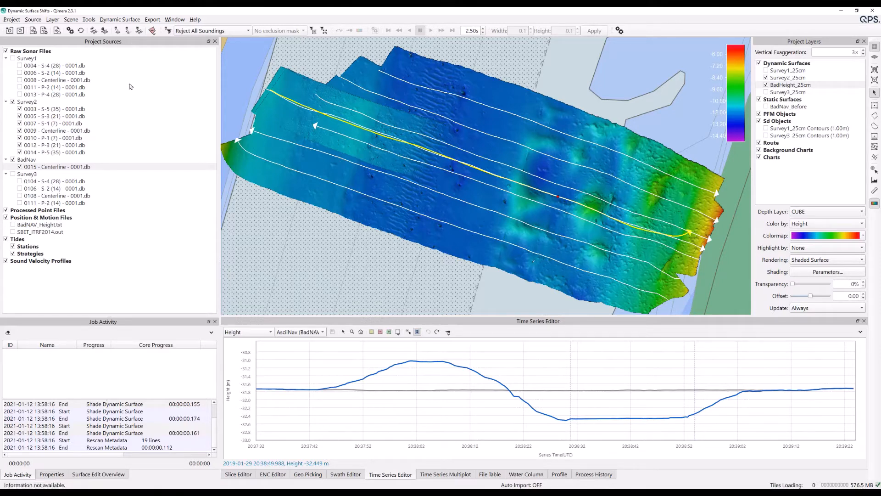
# Open the Varying Vertical Shift tool with BadHeight_25cm as the surface to shift and Survey1_25cm as the reference surface
pyautogui.click(801, 88)
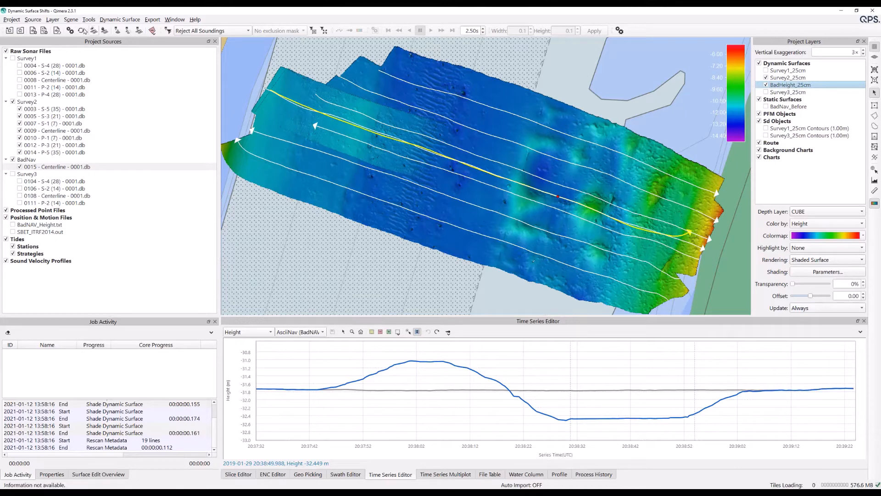
pyautogui.click(88, 19)
pyautogui.moveTo(137, 90)
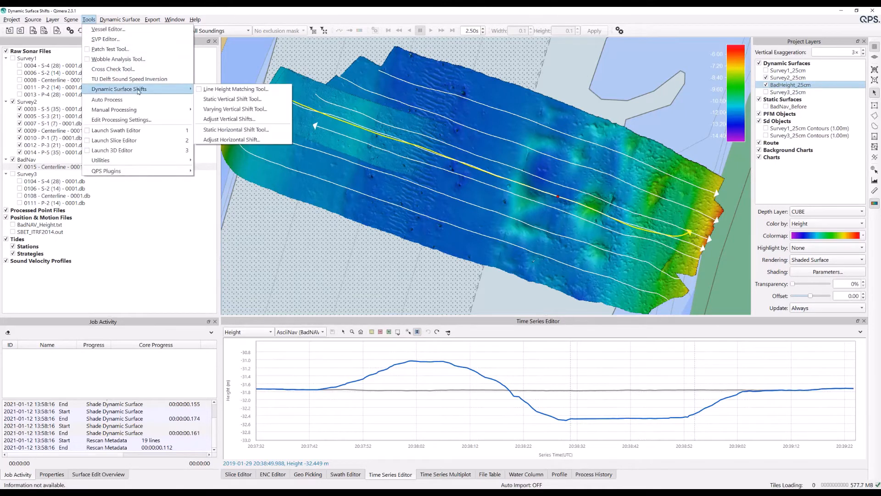
pyautogui.click(243, 111)
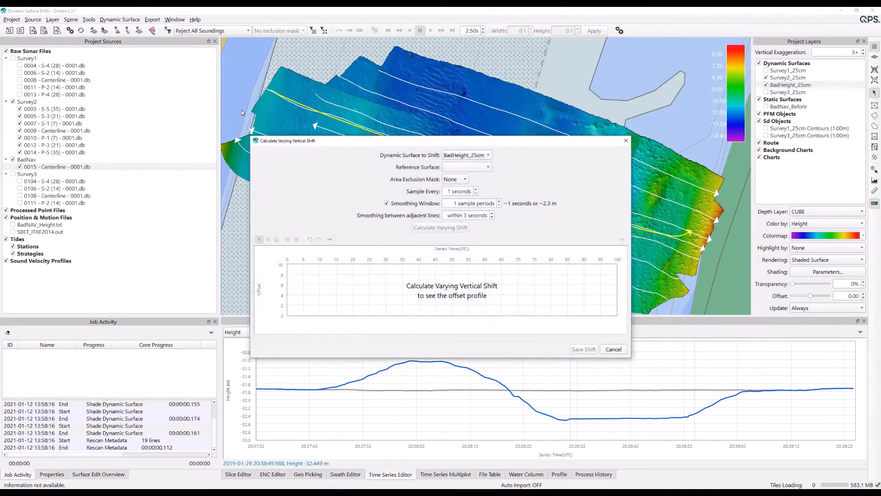
pyautogui.moveTo(371, 142); pyautogui.dragTo(354, 95)
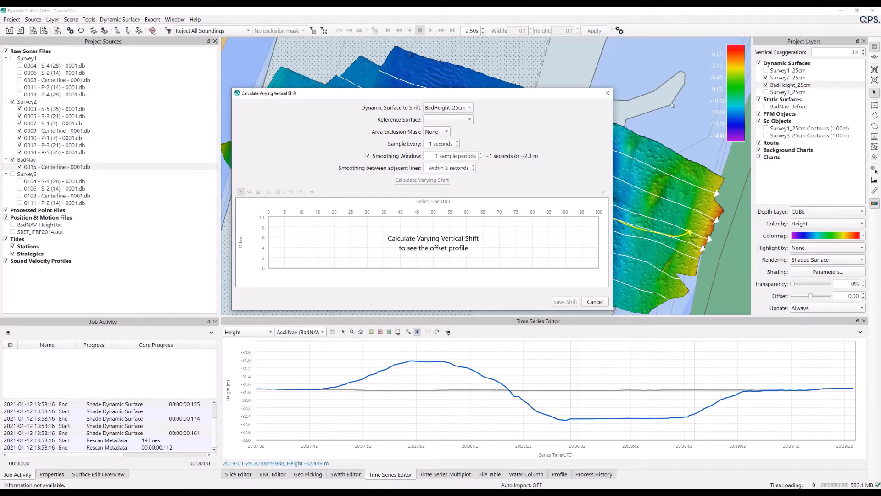
pyautogui.click(451, 108)
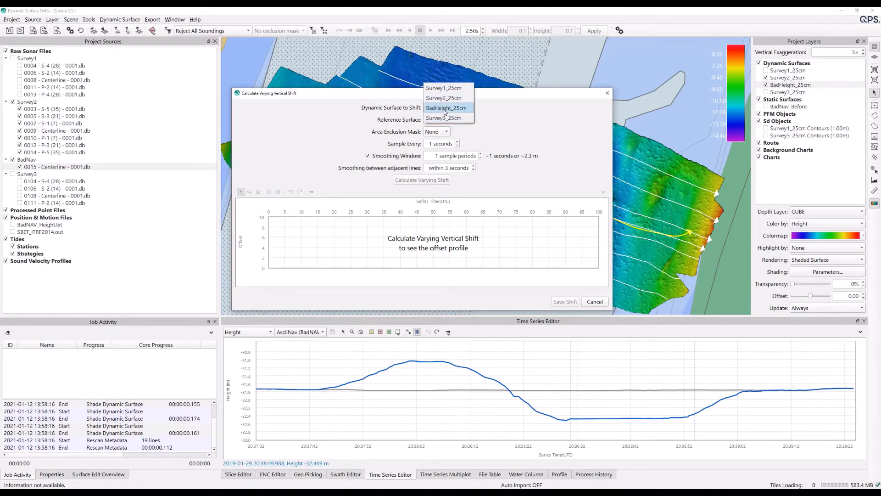
pyautogui.click(447, 109)
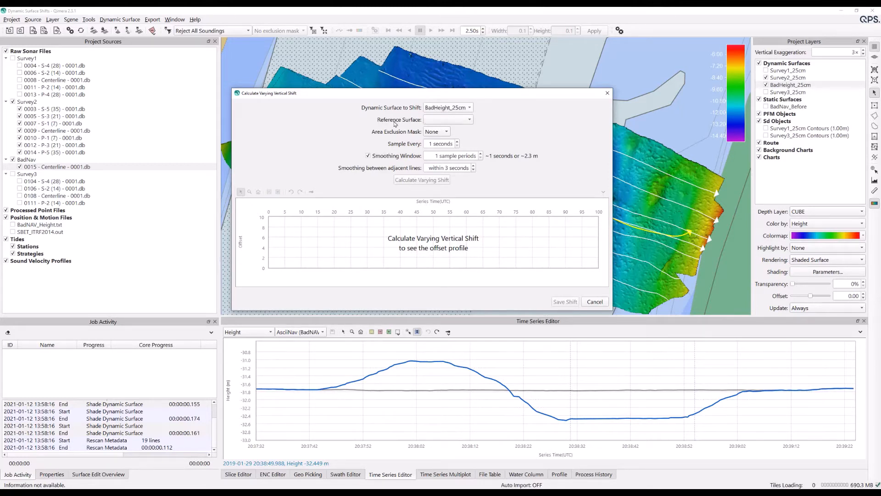
pyautogui.click(468, 120)
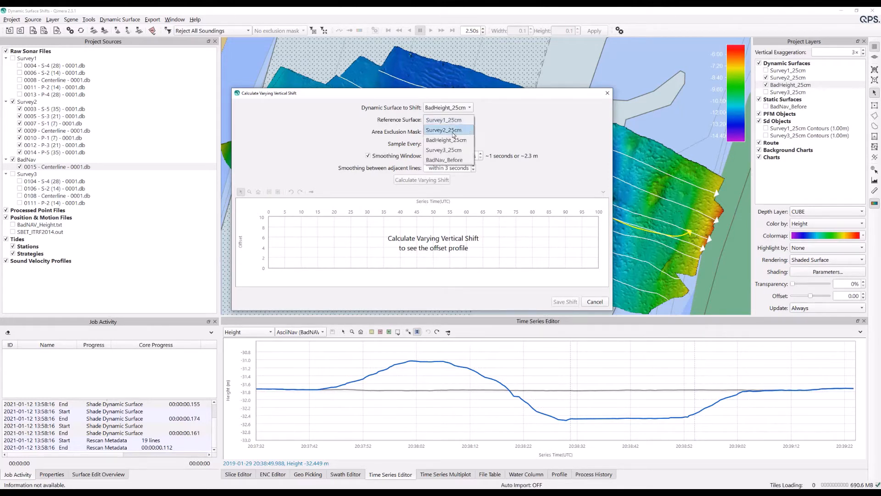
pyautogui.click(454, 120)
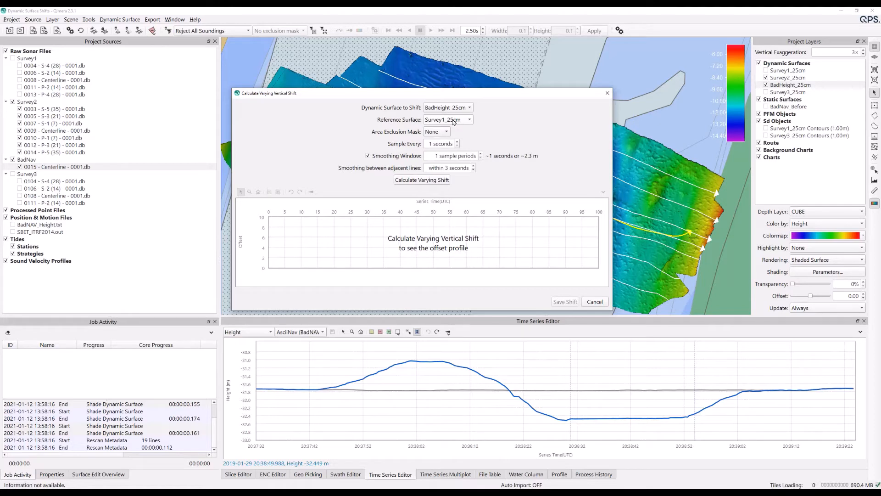
pyautogui.moveTo(460, 98); pyautogui.dragTo(267, 166)
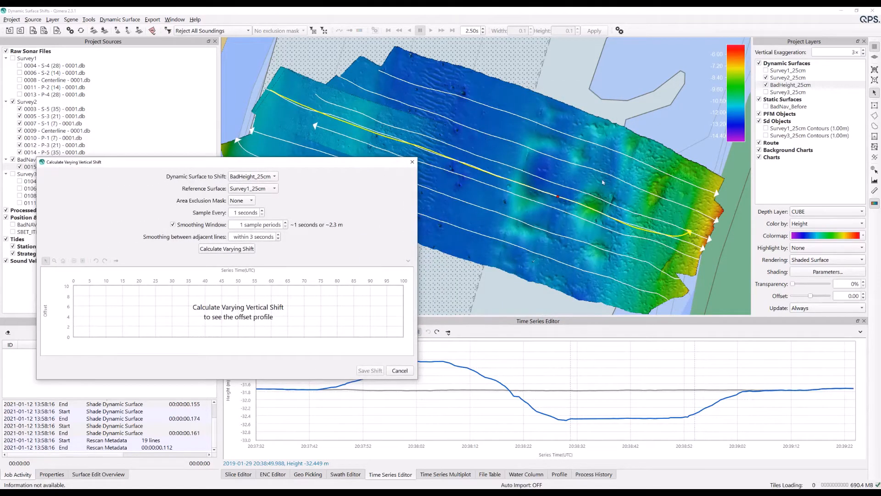
pyautogui.moveTo(245, 159); pyautogui.dragTo(405, 132)
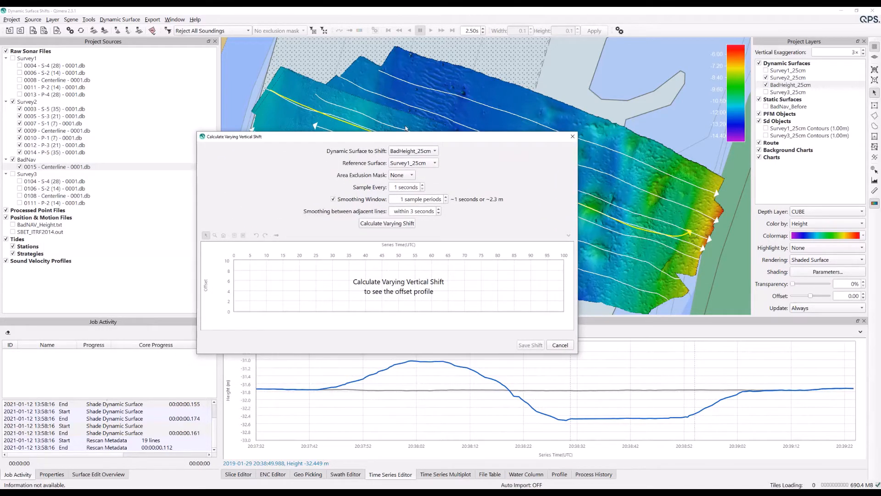
pyautogui.moveTo(398, 140); pyautogui.dragTo(399, 128)
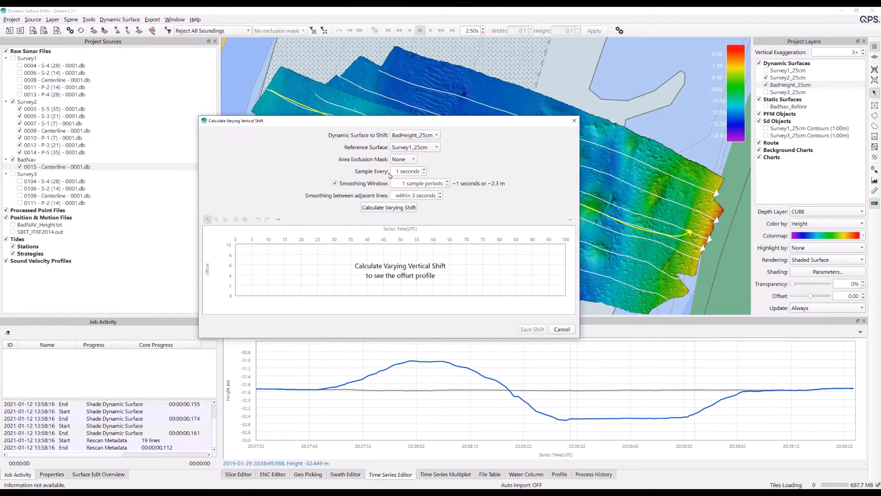
# Try longer sampling intervals for the varying shift and return the interval to 1 second
pyautogui.click(425, 170)
pyautogui.click(424, 169)
pyautogui.click(424, 169)
pyautogui.click(424, 170)
pyautogui.doubleClick(397, 171)
pyautogui.click(424, 173)
pyautogui.click(424, 173)
pyautogui.click(424, 174)
# Calculate the varying vertical shift of BadHeight_25cm against Survey1_25cm with 1-second sampling
pyautogui.moveTo(429, 124); pyautogui.dragTo(299, 84)
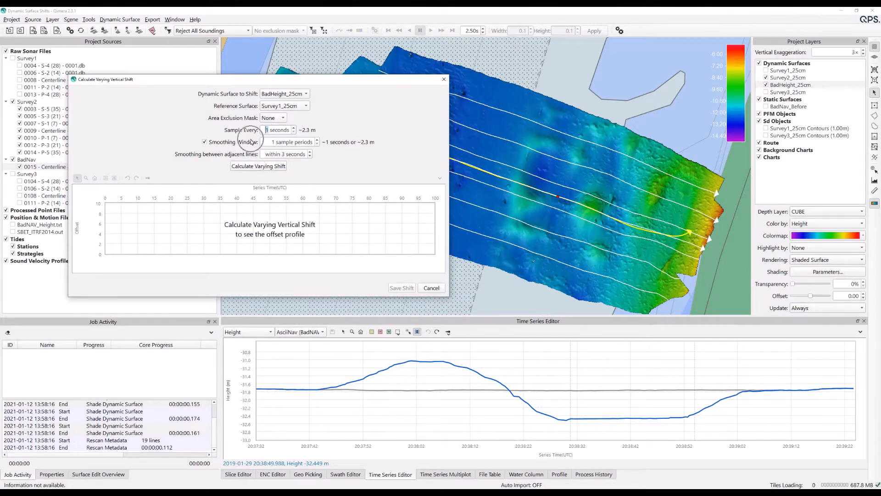
pyautogui.click(251, 167)
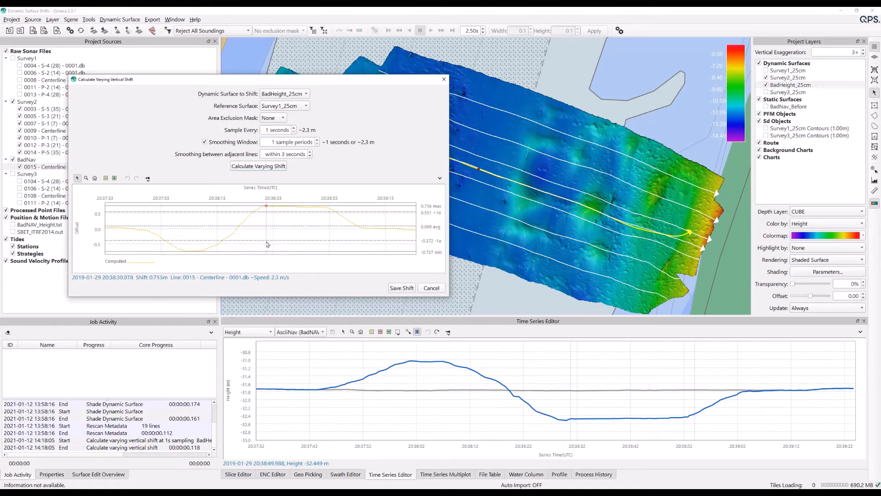
# Enlarge the varying shift dialog, try a smoothing window of 51 sample periods and return it to 1 sample period
pyautogui.moveTo(309, 82); pyautogui.dragTo(463, 108)
pyautogui.moveTo(604, 173); pyautogui.dragTo(880, 202)
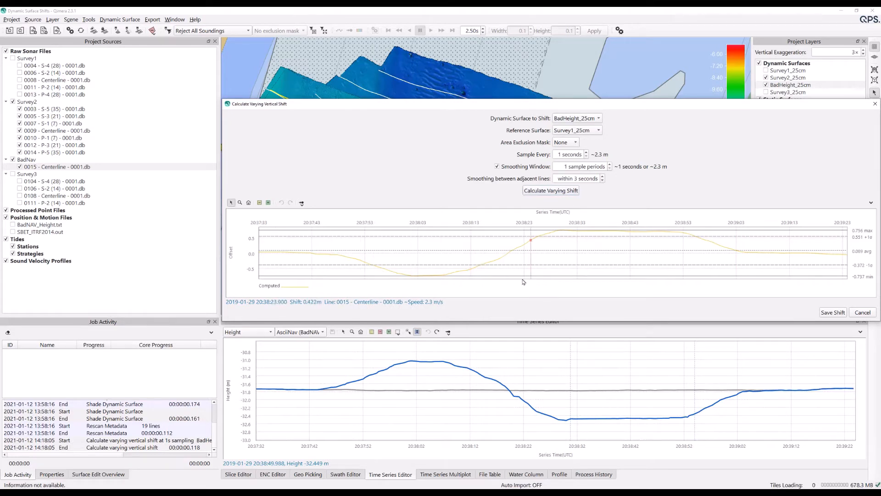
pyautogui.press('ctrl')
pyautogui.press('ctrl')
pyautogui.scroll(20, 608, 166)
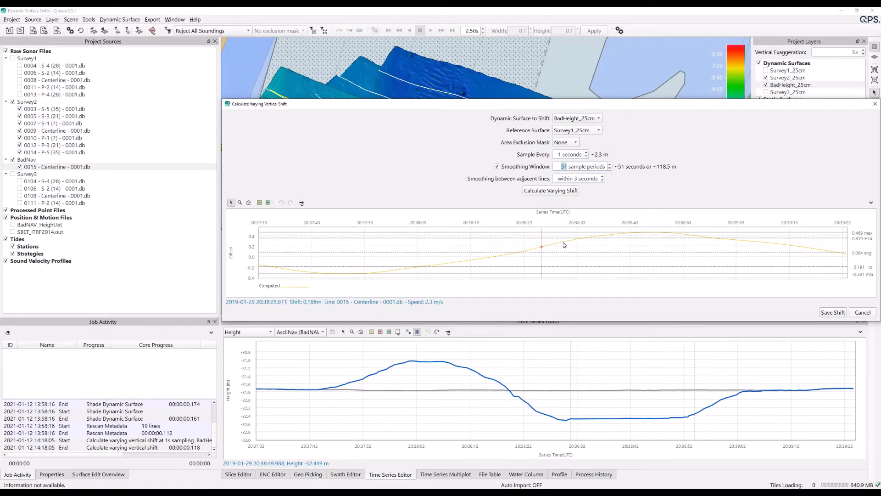
pyautogui.click(610, 170)
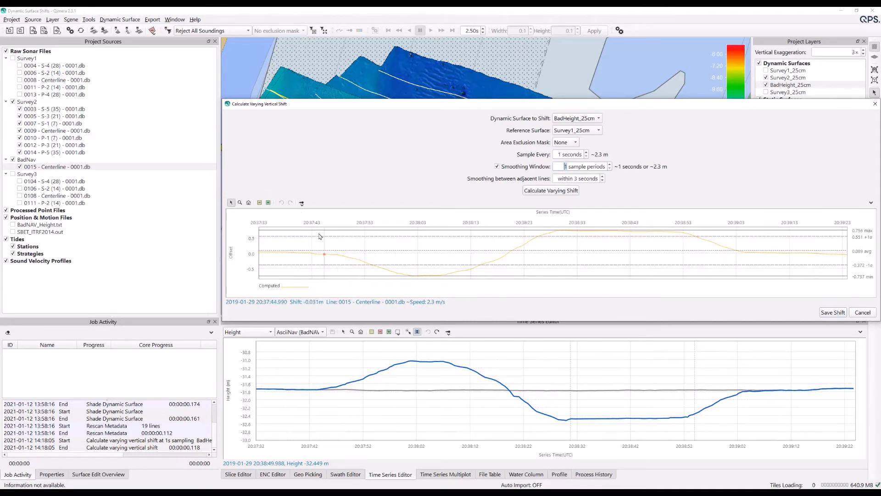
# Try and undo an edit of the computed shift curve from about 20:37:44 to 20:37:54, and view the plot's display and export options
pyautogui.click(260, 202)
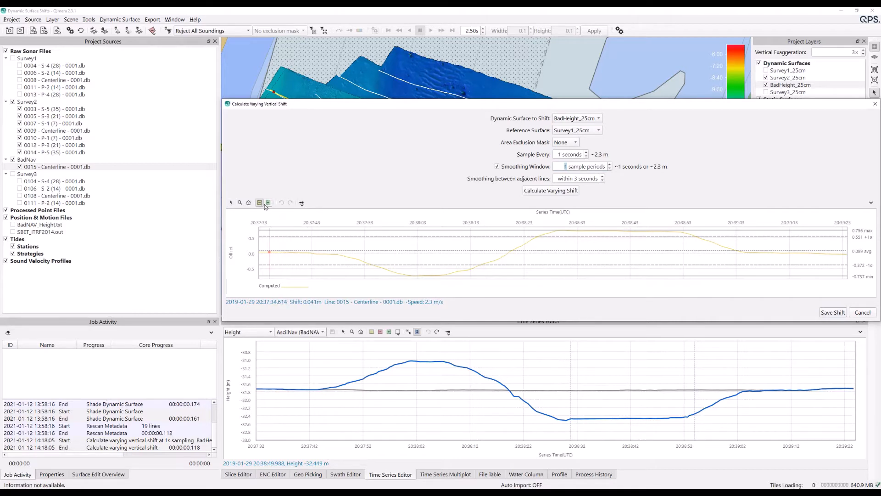
pyautogui.moveTo(315, 235); pyautogui.dragTo(372, 278)
pyautogui.click(281, 202)
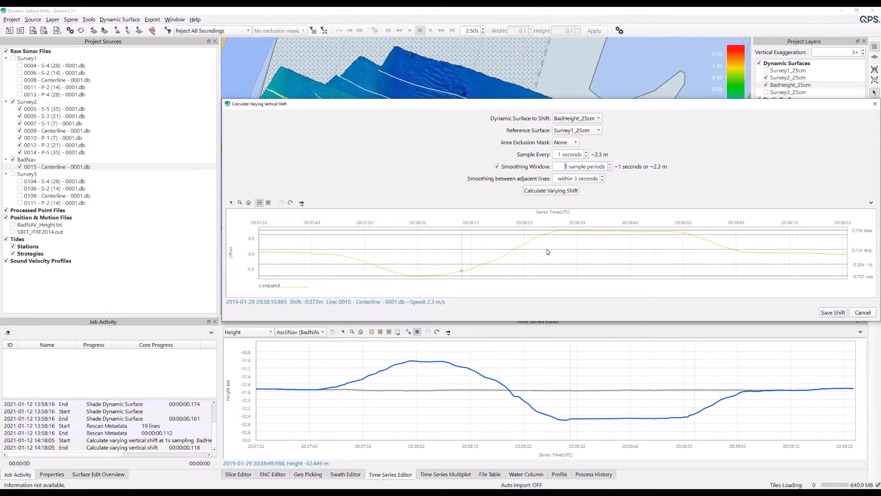
pyautogui.click(871, 203)
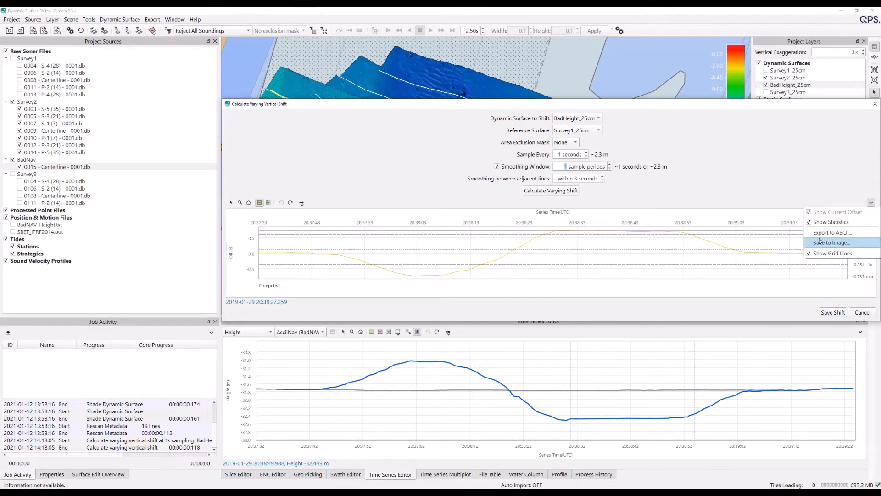
pyautogui.click(872, 204)
# Save the computed varying vertical shift to 0015 - Centerline - 0001.db and reprocess the affected file
pyautogui.moveTo(605, 103); pyautogui.dragTo(476, 97)
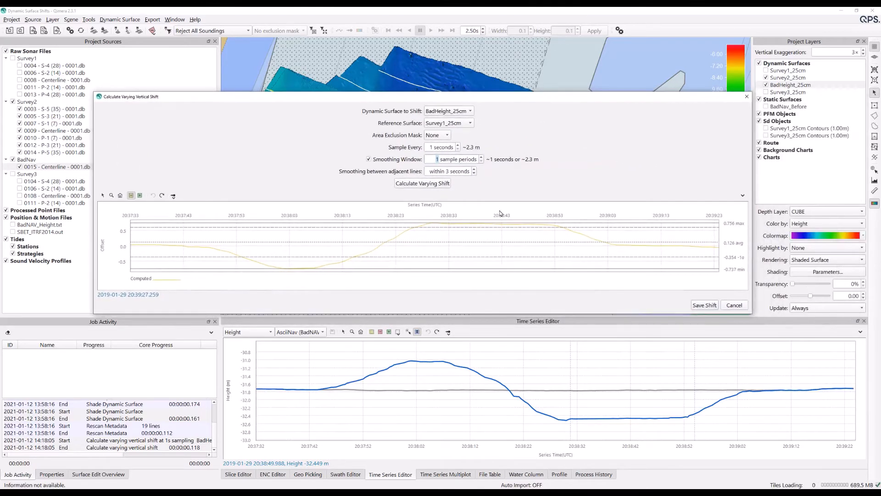
pyautogui.click(704, 306)
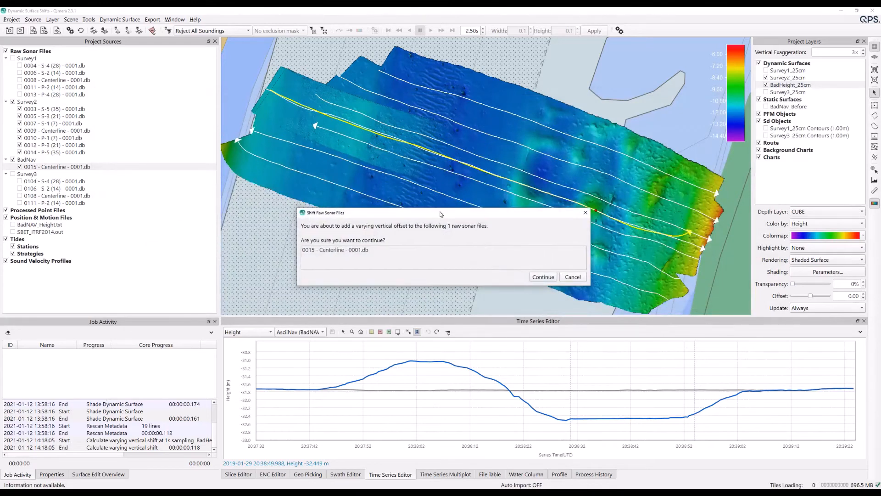
pyautogui.moveTo(435, 214); pyautogui.dragTo(420, 198)
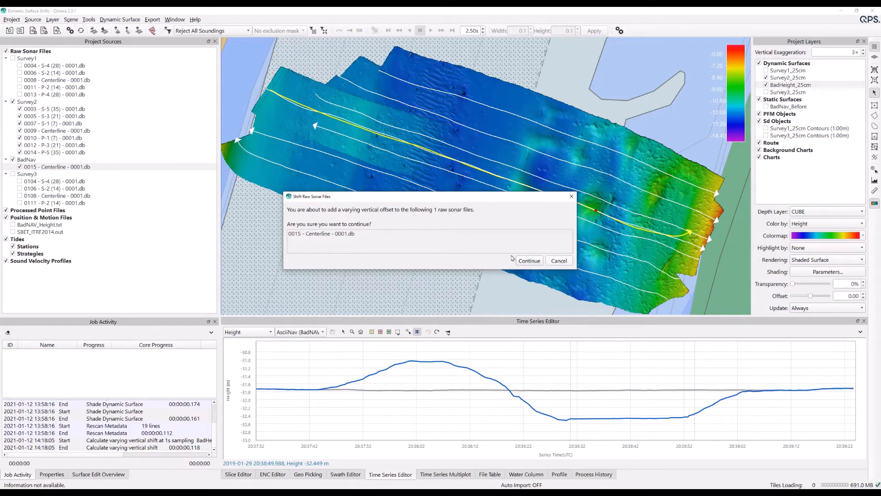
pyautogui.click(529, 260)
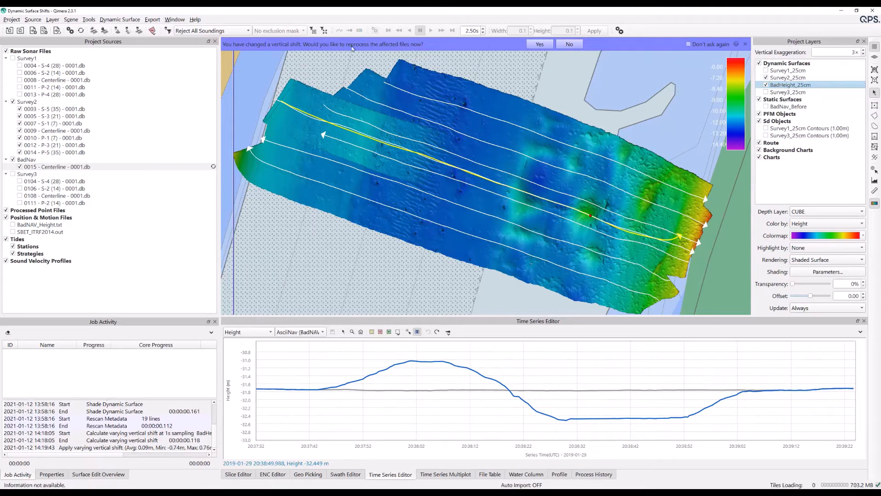
pyautogui.click(540, 44)
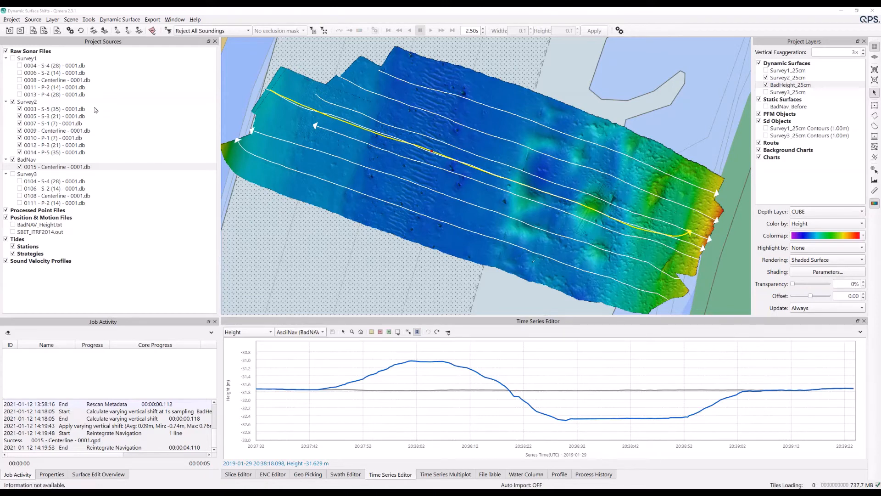
# Review the shifts in the processing settings of 0015 - Centerline - 0001.db and preview their comma-separated text export without saving
pyautogui.click(51, 167)
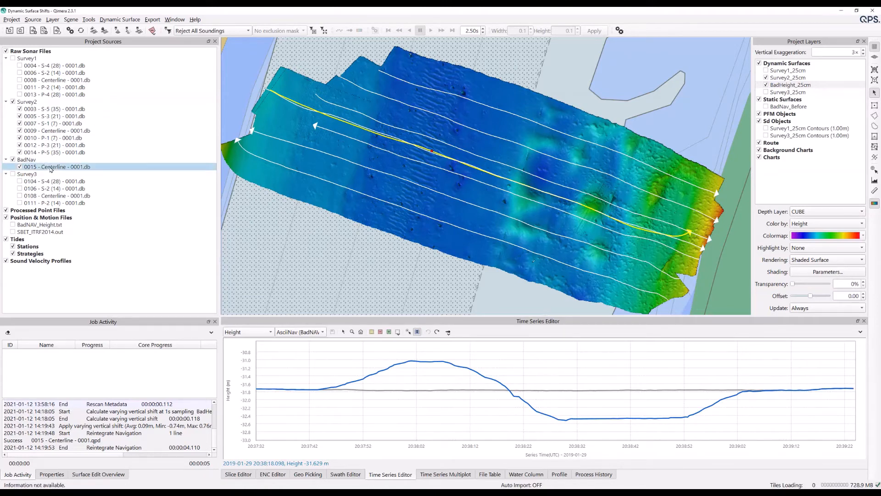
pyautogui.click(70, 31)
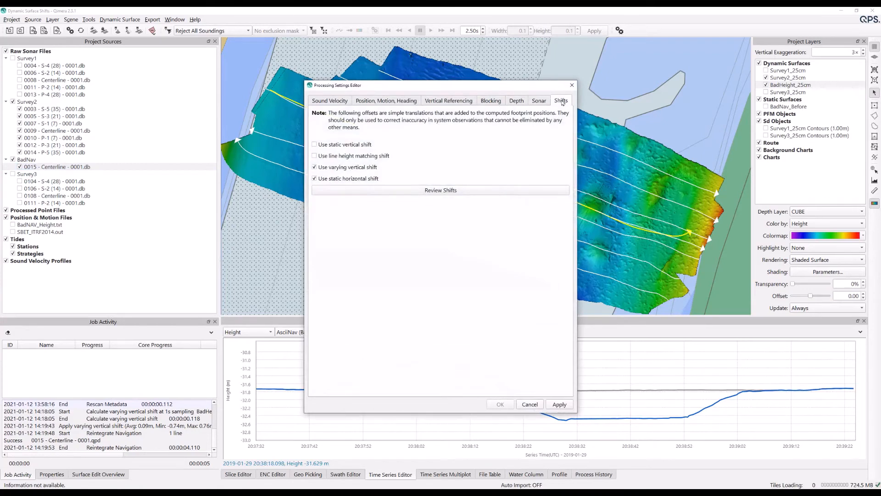
pyautogui.click(464, 189)
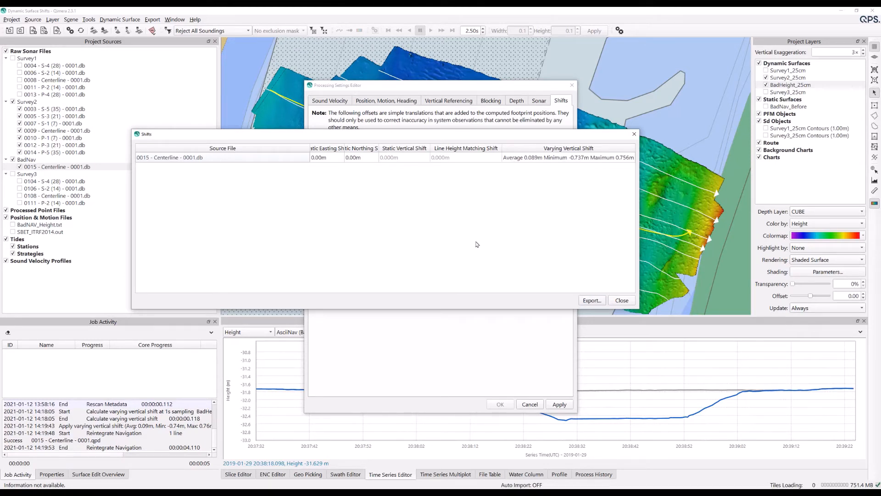
pyautogui.click(592, 301)
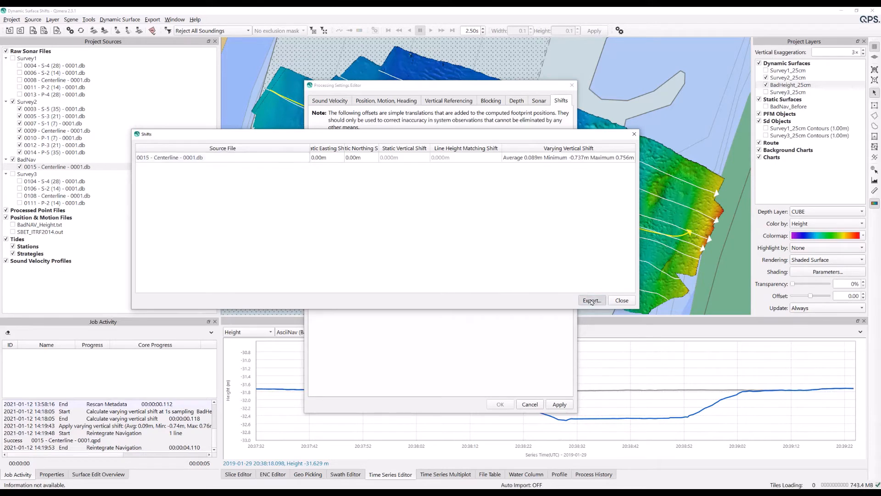
pyautogui.moveTo(472, 233); pyautogui.dragTo(692, 236)
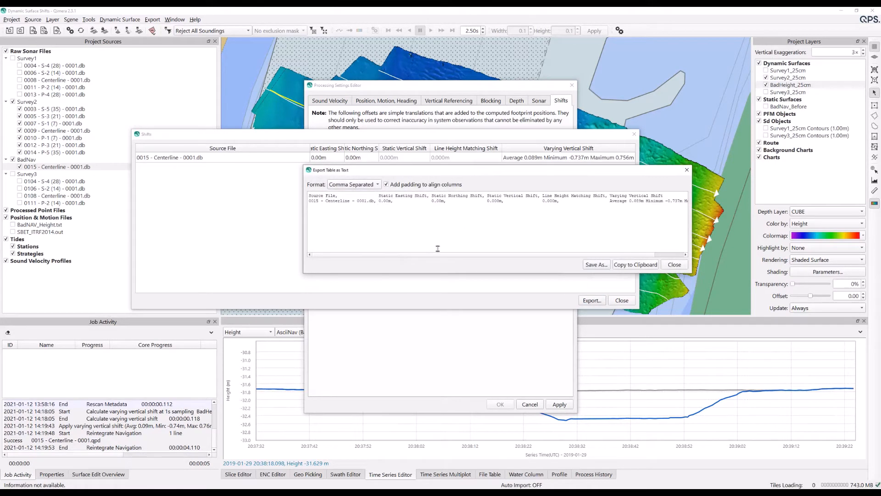
pyautogui.click(674, 265)
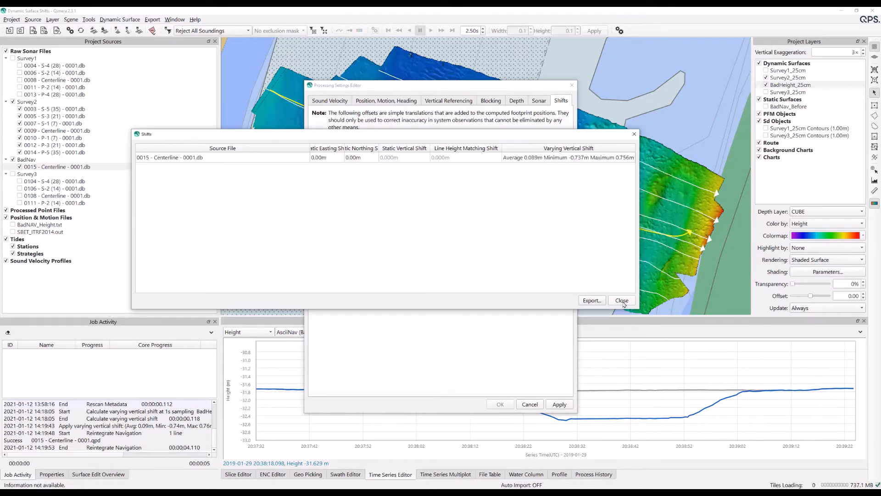
pyautogui.click(622, 301)
pyautogui.click(529, 404)
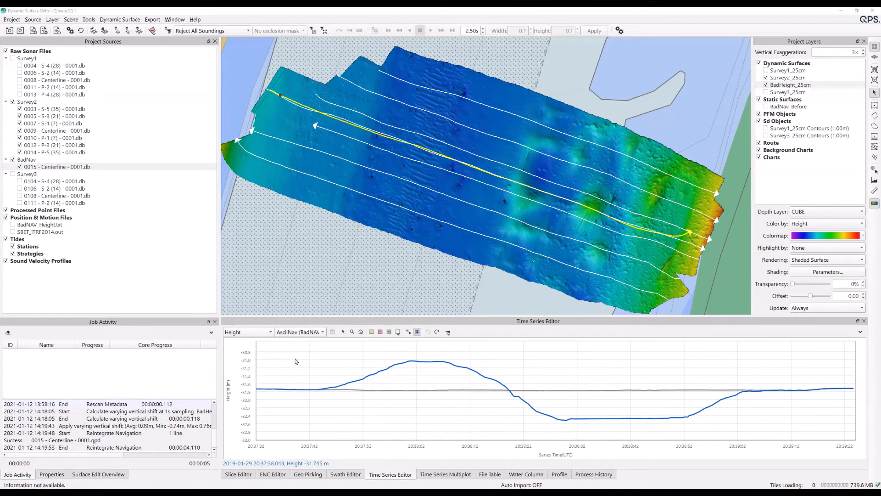
# Plot the Vertical Shift time series of the BadNav line in place of its height
pyautogui.click(263, 334)
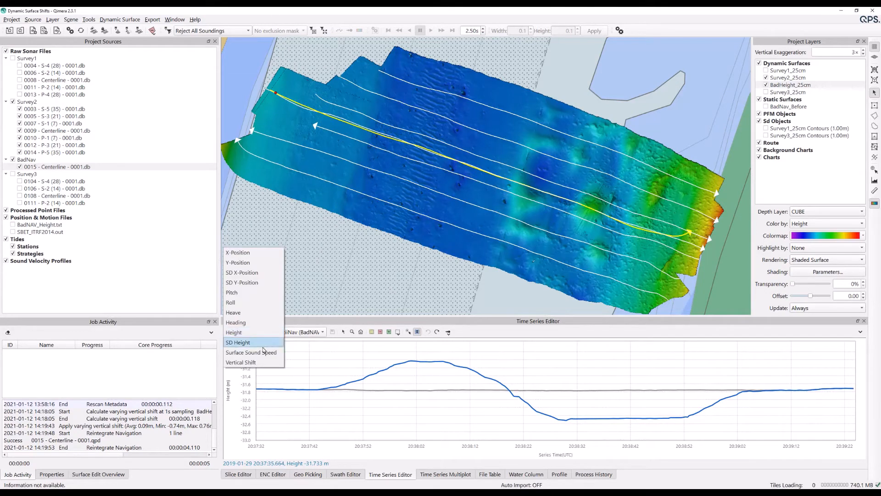
pyautogui.click(256, 363)
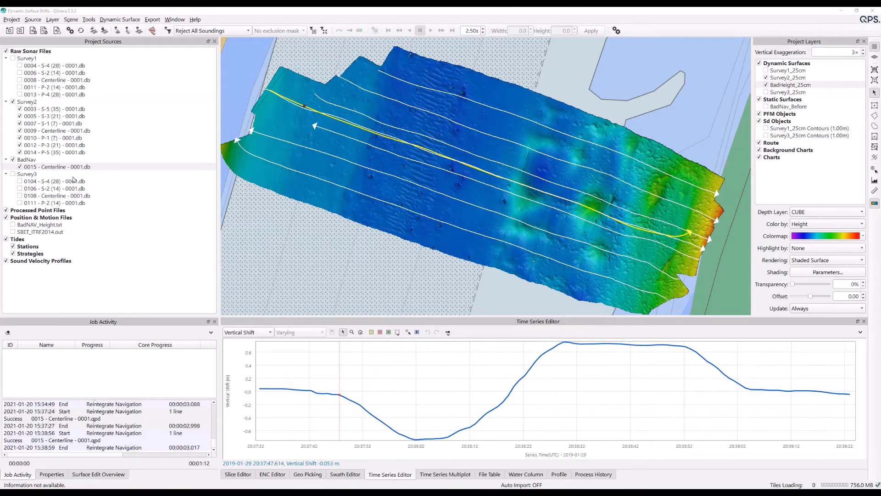
# Show only the Survey3 lines and the Survey3_25cm surface, hiding the Survey2 and BadNav lines and the Survey2_25cm and BadHeight_25cm surfaces
pyautogui.click(27, 174)
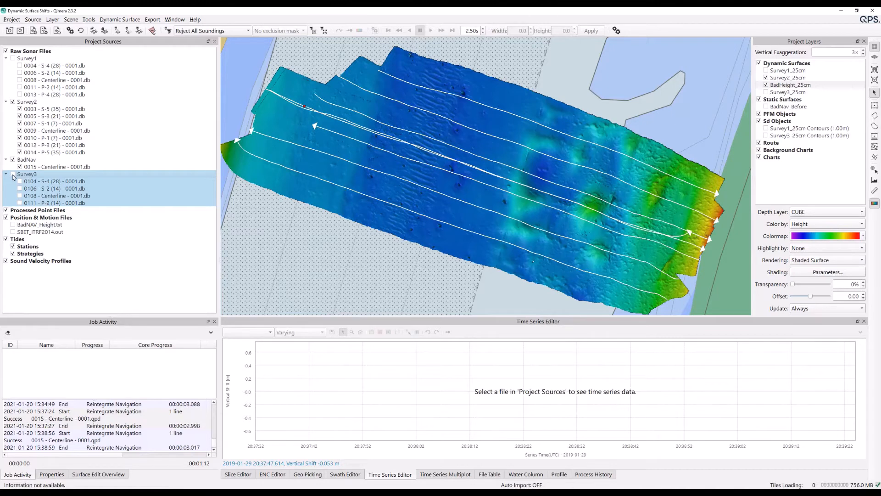
pyautogui.click(13, 174)
pyautogui.click(12, 160)
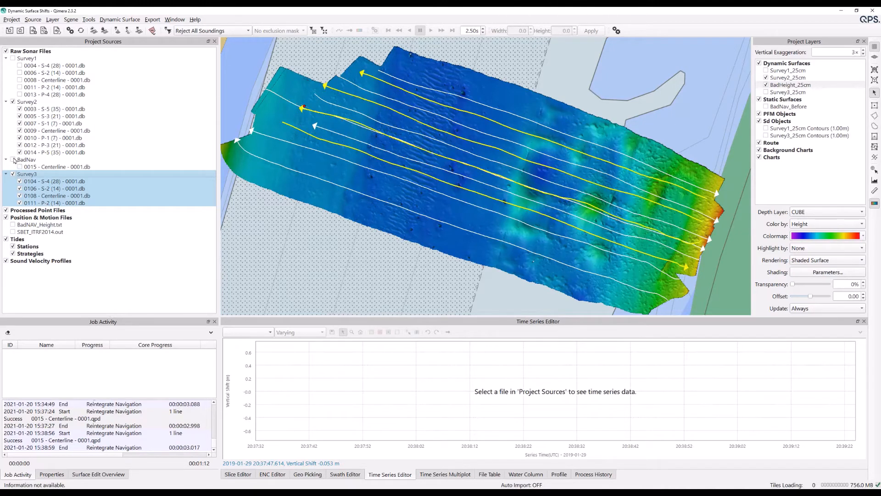
pyautogui.click(13, 102)
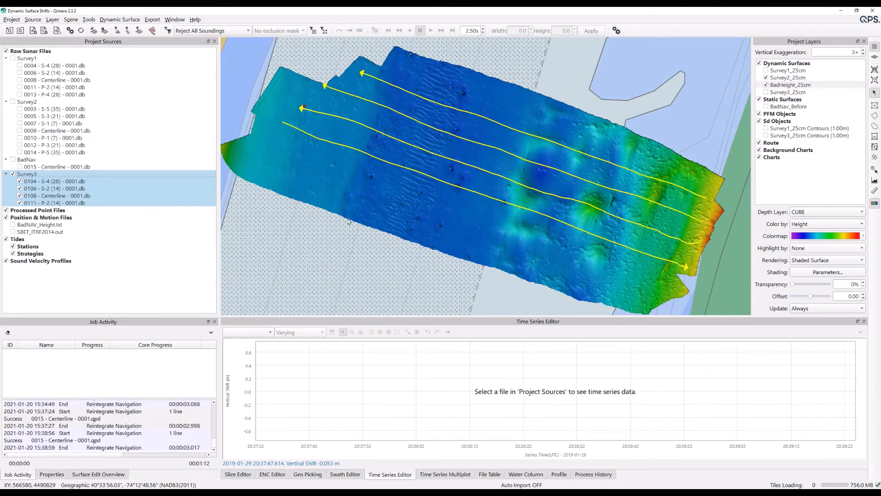
pyautogui.click(766, 92)
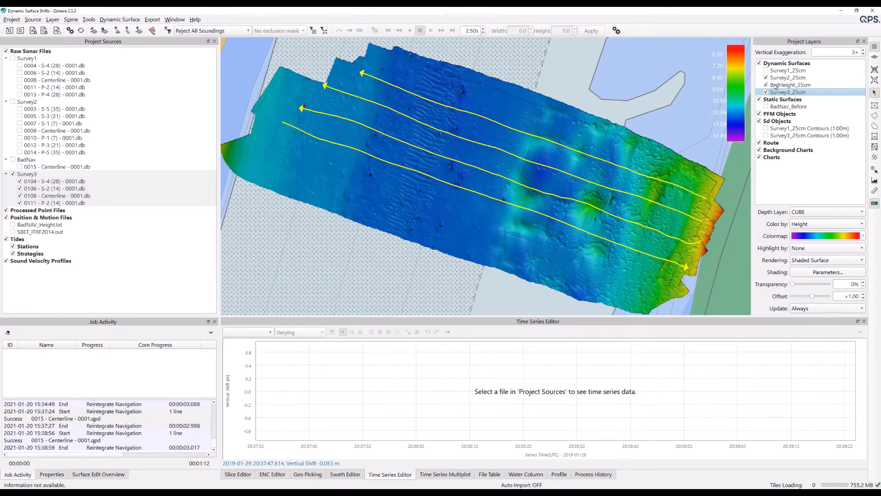
pyautogui.click(766, 84)
pyautogui.click(766, 78)
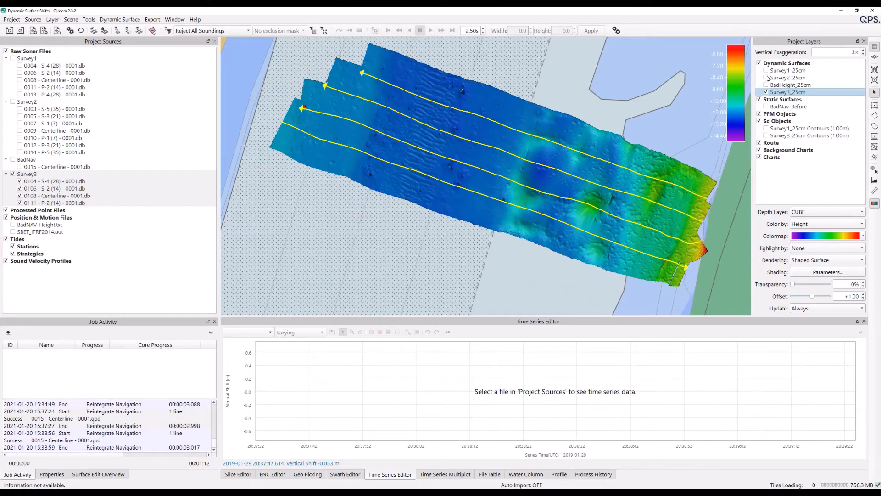
# Compare the Survey1_25cm and Survey3_25cm surfaces by switching their visibility
pyautogui.click(767, 71)
pyautogui.click(767, 71)
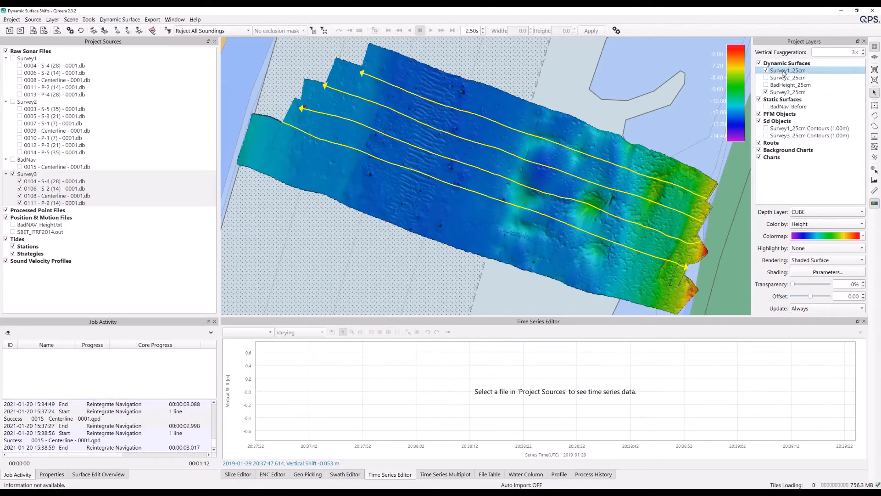
pyautogui.keyDown('ctrl'); pyautogui.click(782, 93); pyautogui.keyUp('ctrl')
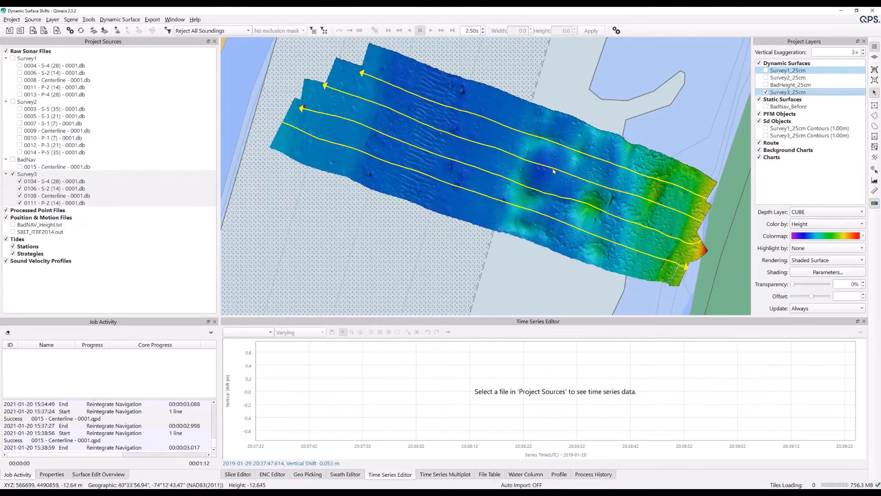
pyautogui.click(782, 93)
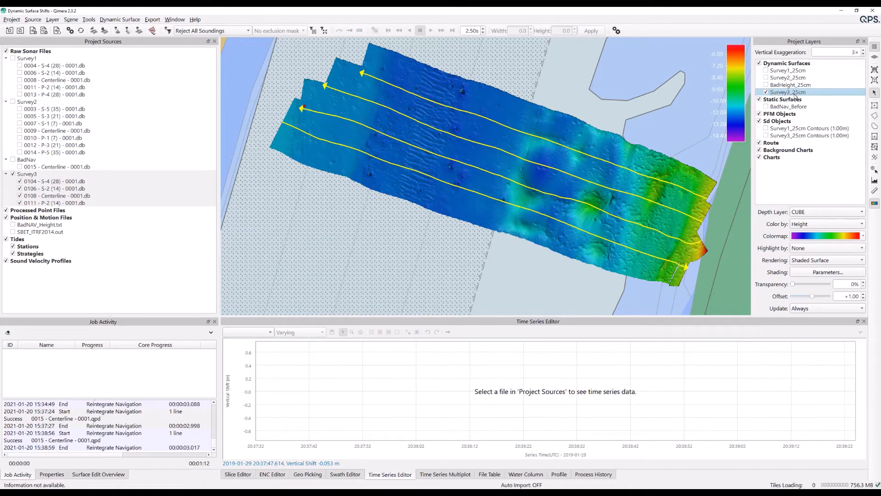
# Overlay the 1.00 m contours of Survey1_25cm and Survey3_25cm and switch their visibility to compare them
pyautogui.click(52, 20)
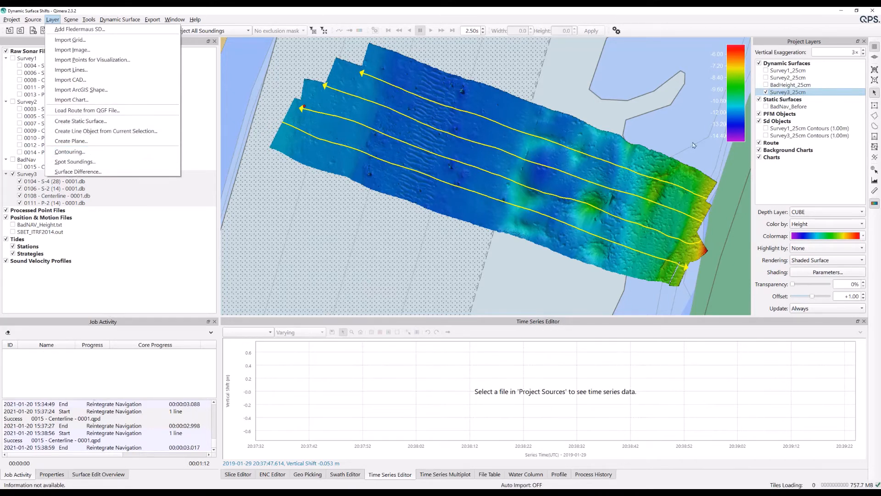
pyautogui.click(780, 130)
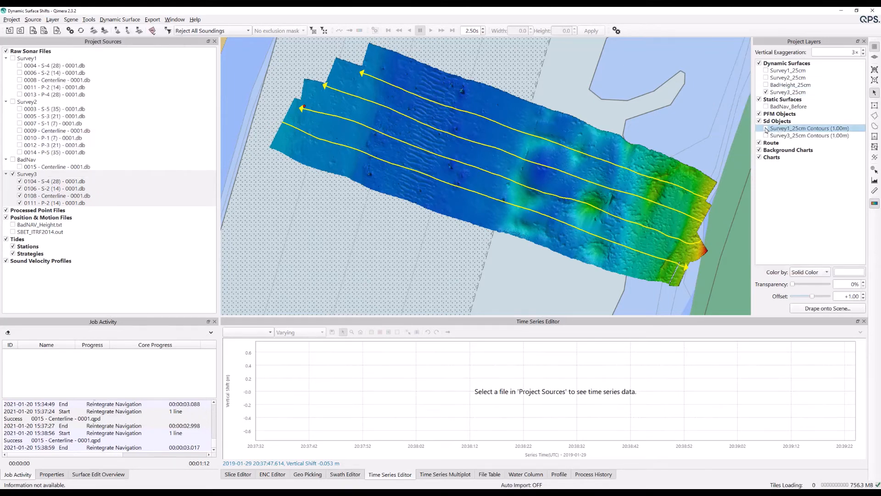
pyautogui.click(766, 128)
pyautogui.click(765, 136)
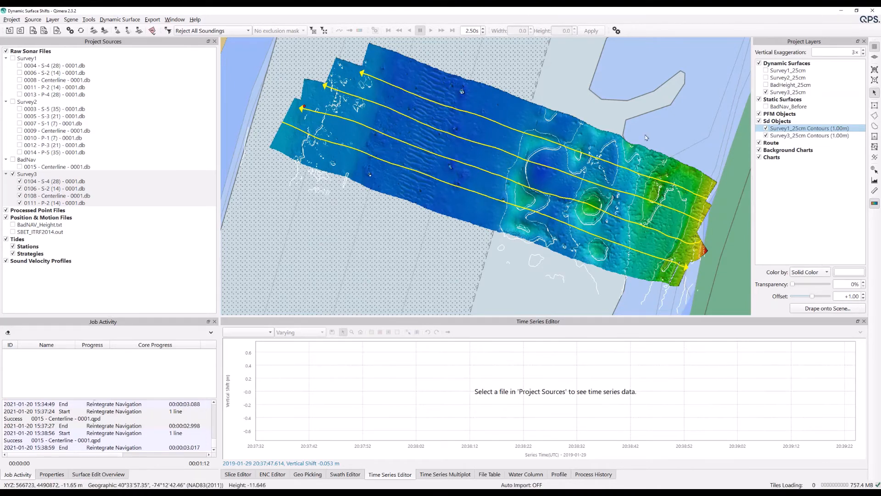
pyautogui.keyDown('ctrl'); pyautogui.click(792, 137); pyautogui.keyUp('ctrl')
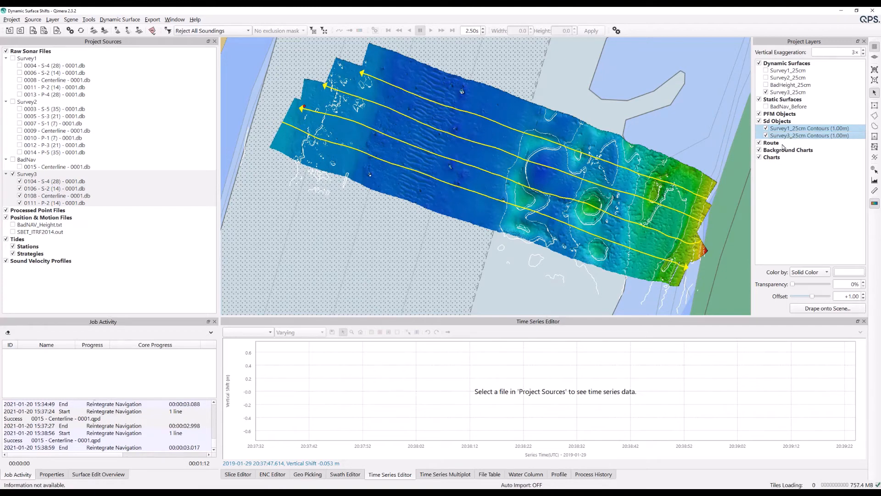
pyautogui.press('space')
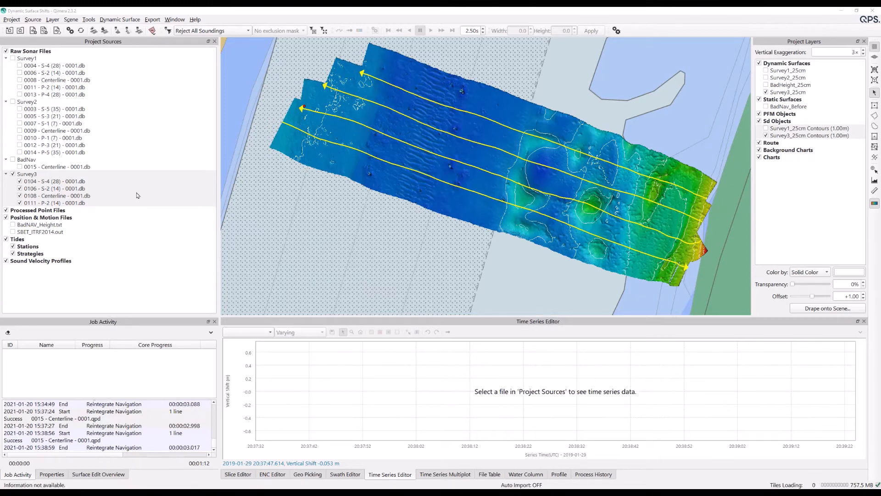
# Select the Survey3_25cm surface and open the Static Horizontal Shift Tool for it
pyautogui.click(791, 92)
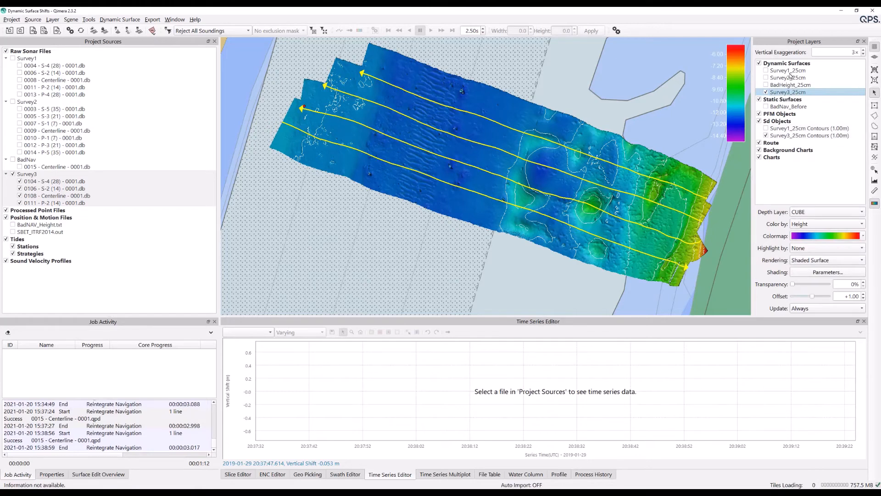
pyautogui.keyDown('ctrl'); pyautogui.click(788, 71); pyautogui.keyUp('ctrl')
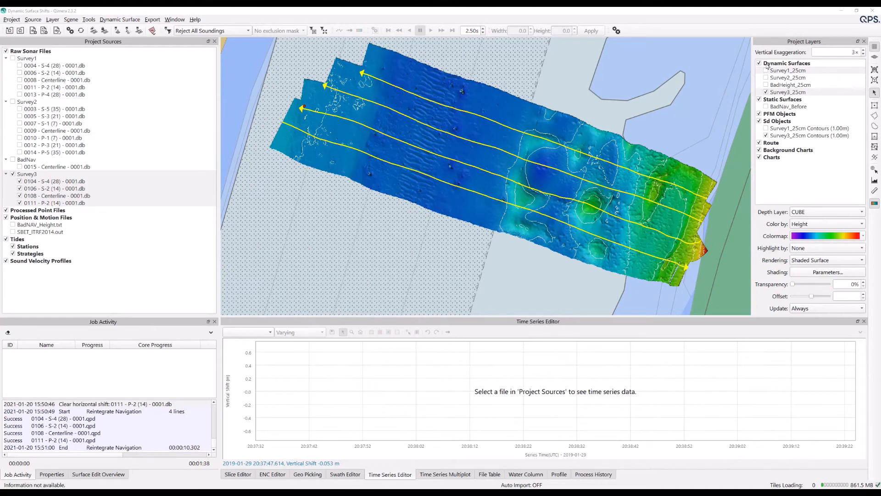
pyautogui.click(786, 92)
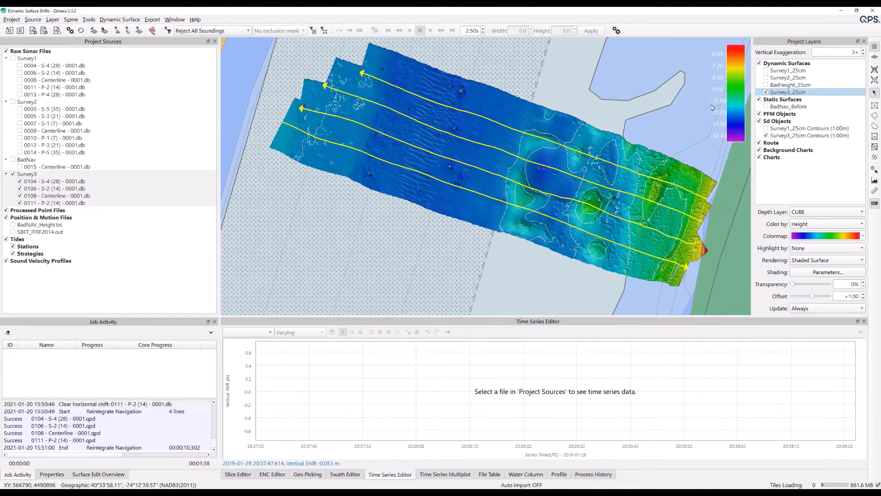
pyautogui.click(88, 20)
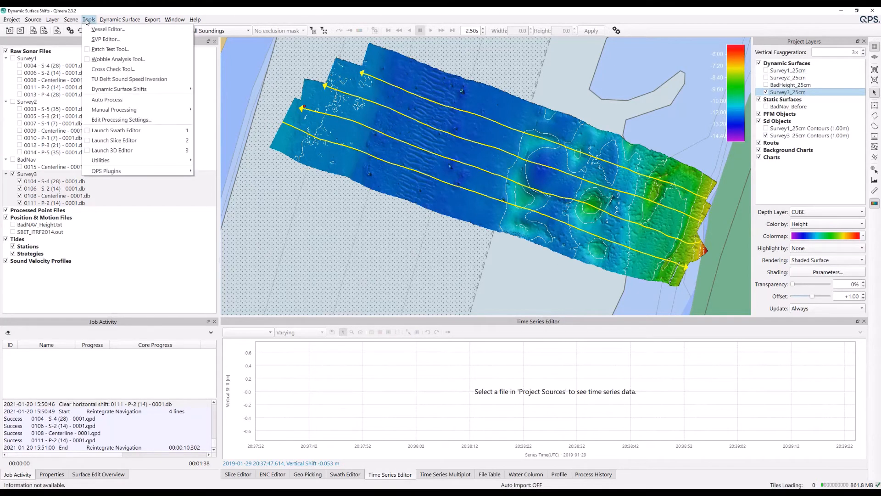
pyautogui.moveTo(183, 92)
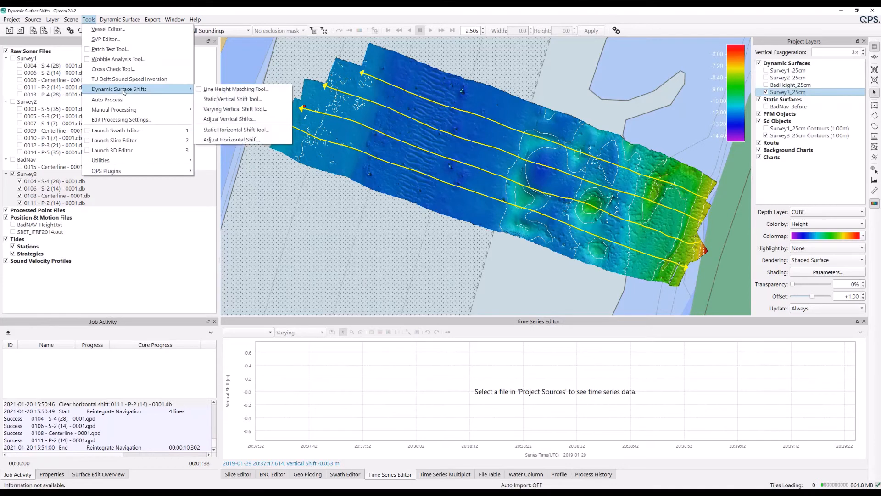
pyautogui.click(231, 130)
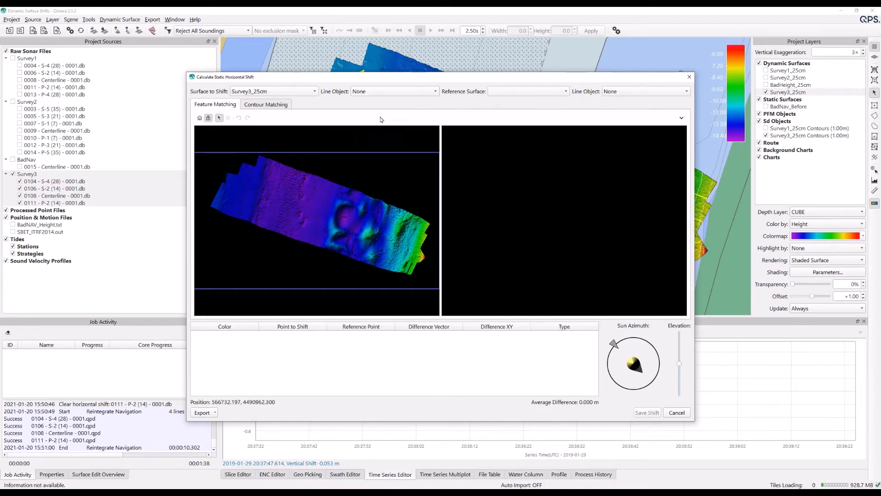
# Pair Survey3_25cm with its 1.00 m contours, and set Survey1_25cm with its 1.00 m contours as the reference
pyautogui.click(383, 92)
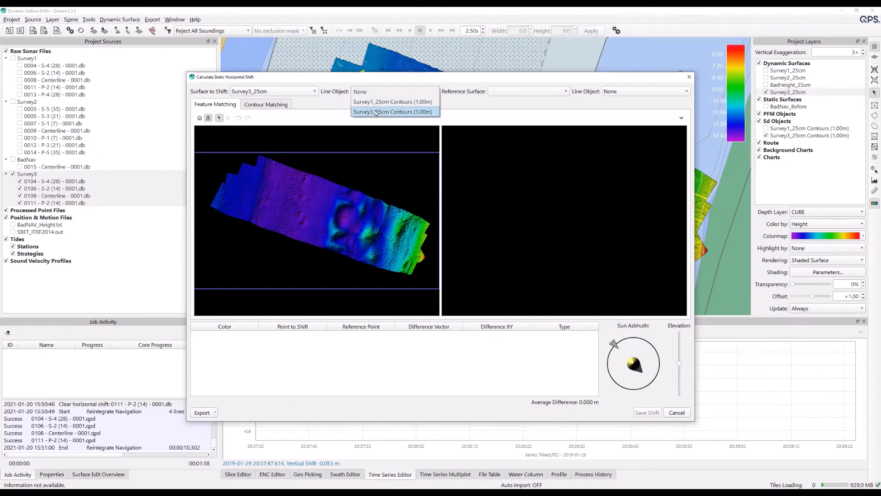
pyautogui.click(376, 112)
pyautogui.click(507, 92)
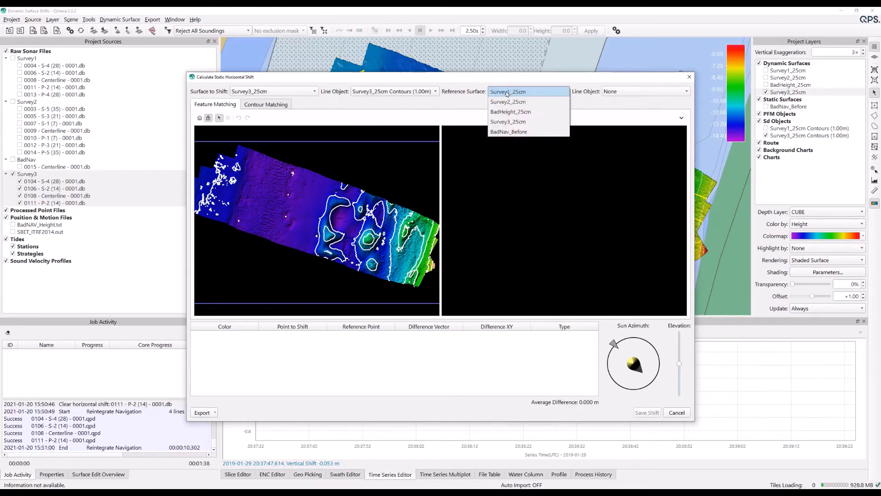
pyautogui.click(508, 92)
pyautogui.click(635, 92)
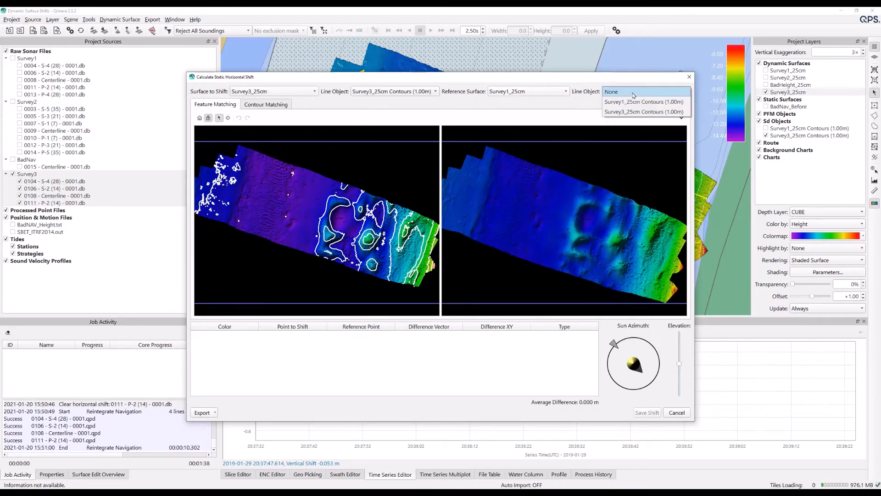
pyautogui.click(631, 101)
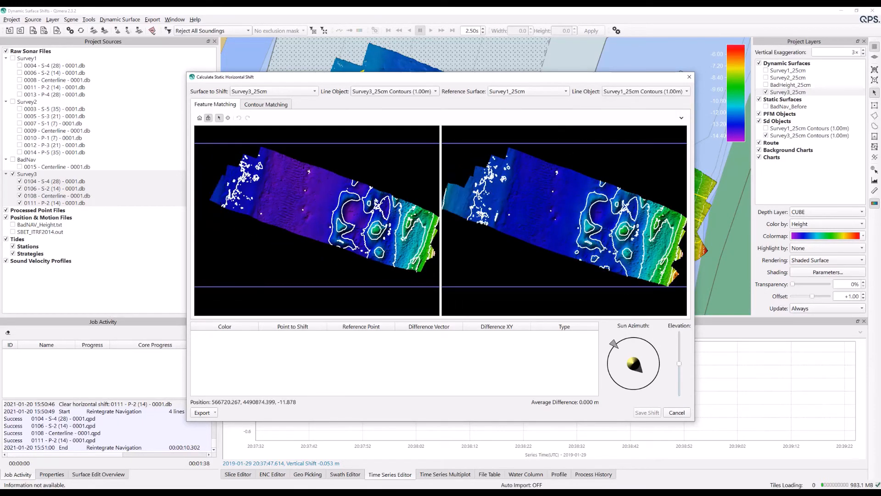
# Add a feature match on the small contoured mound just west of the C-shaped ridge in both surfaces, refining both points onto its centre
pyautogui.scroll(4, 333, 216)
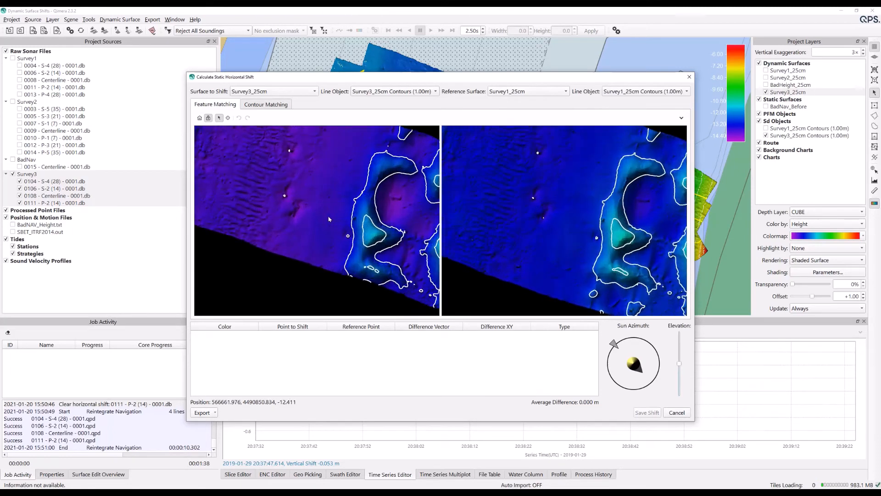
pyautogui.scroll(1, 322, 215)
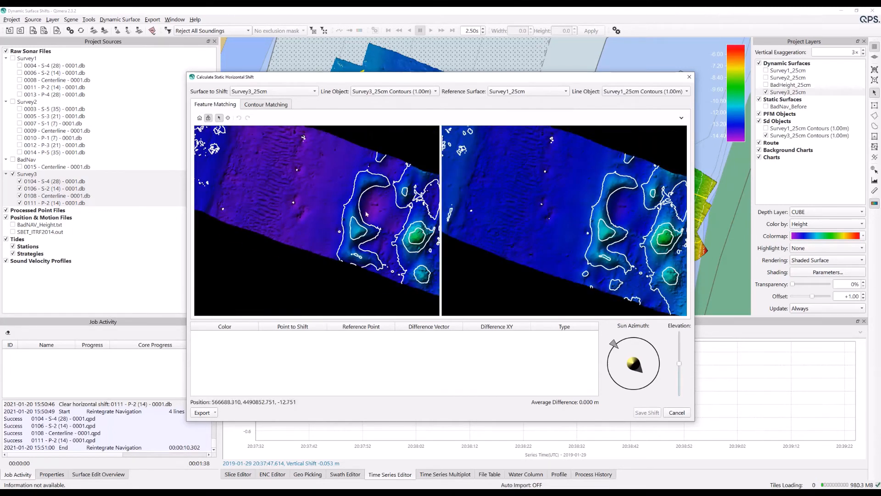
pyautogui.moveTo(321, 228); pyautogui.dragTo(298, 228)
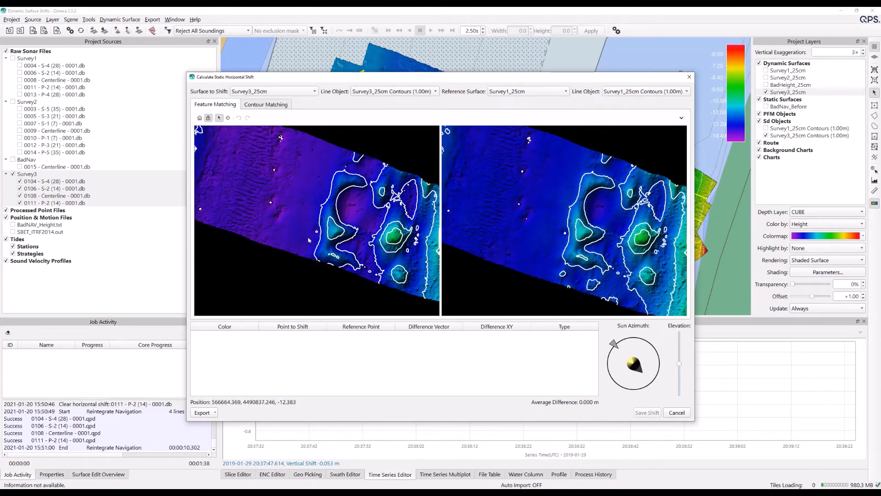
pyautogui.scroll(4, 323, 237)
pyautogui.scroll(5, 321, 235)
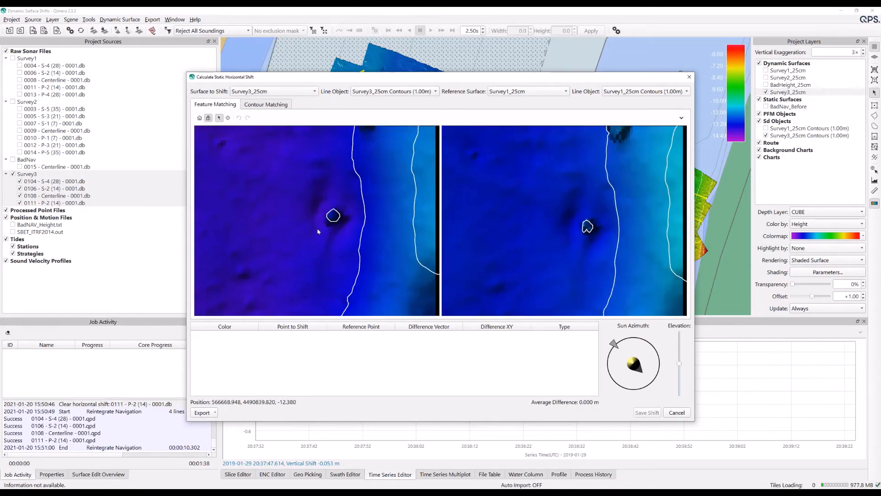
pyautogui.click(227, 118)
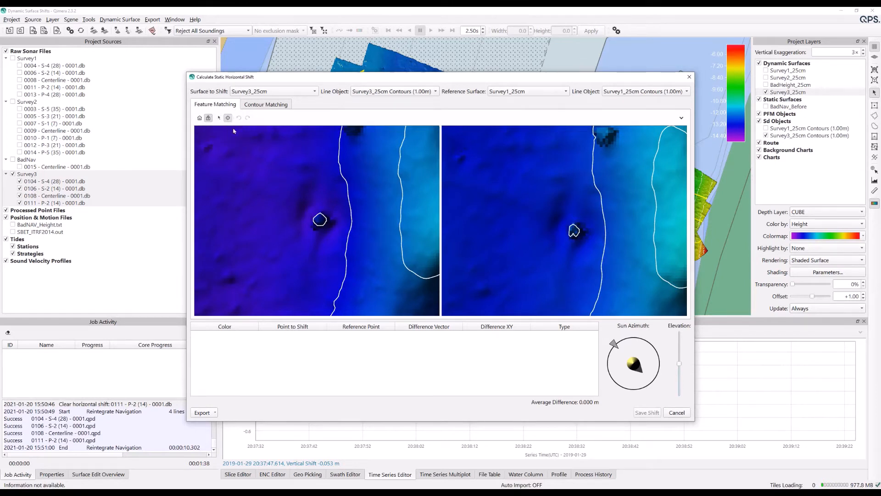
pyautogui.click(320, 220)
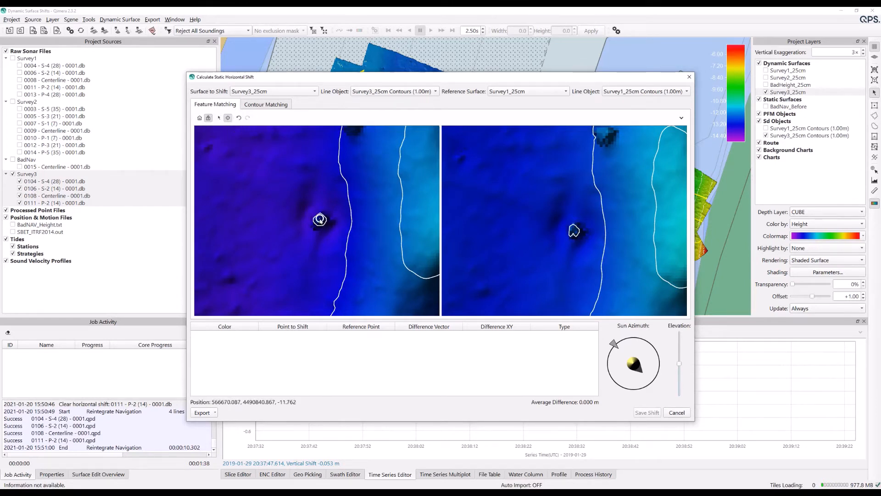
pyautogui.click(573, 230)
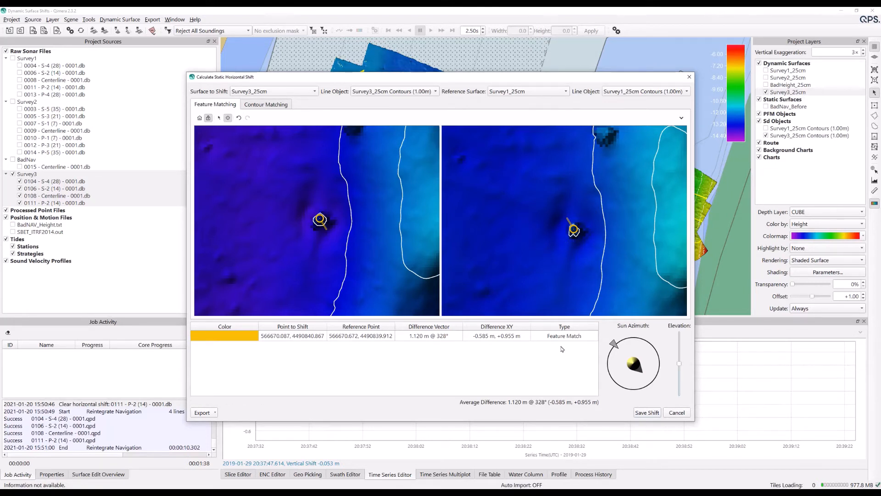
pyautogui.moveTo(320, 218); pyautogui.dragTo(320, 220)
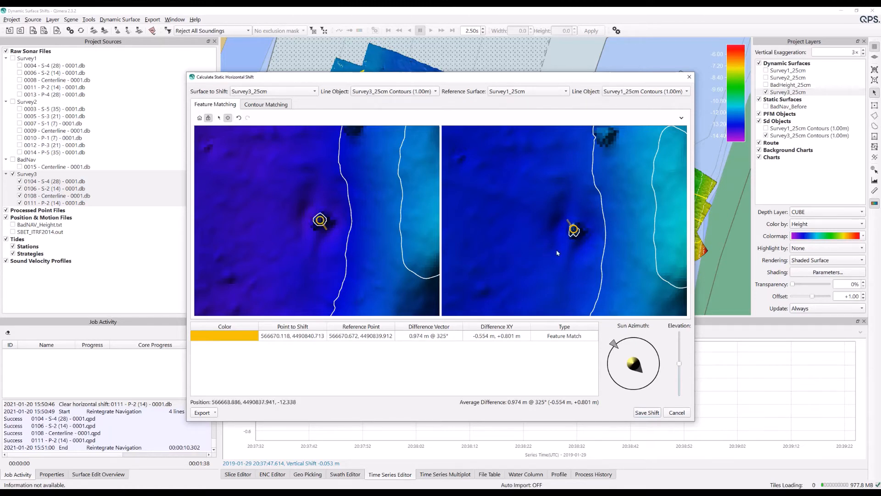
pyautogui.moveTo(574, 229); pyautogui.dragTo(574, 229)
# Add a second feature match on the small contoured spot beside the dark pit near the sand ripples in both surfaces
pyautogui.scroll(-5, 353, 220)
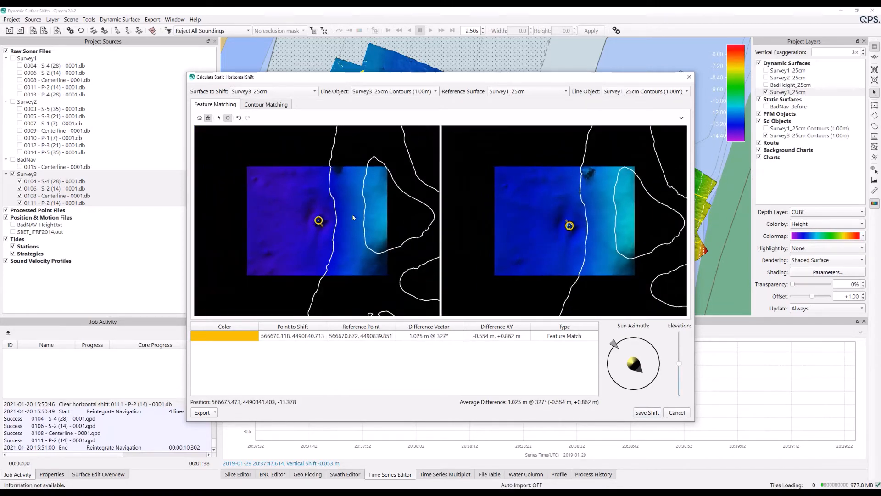
pyautogui.scroll(-2, 352, 223)
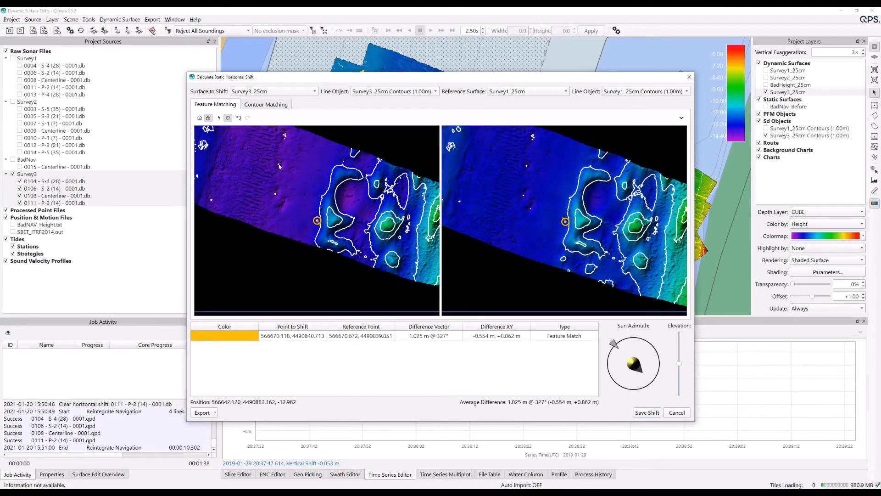
pyautogui.click(218, 118)
pyautogui.scroll(5, 338, 222)
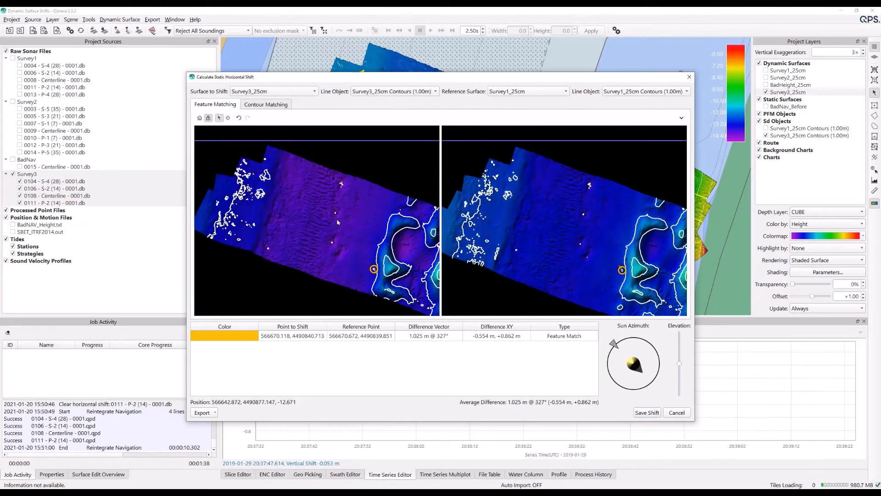
pyautogui.scroll(5, 335, 222)
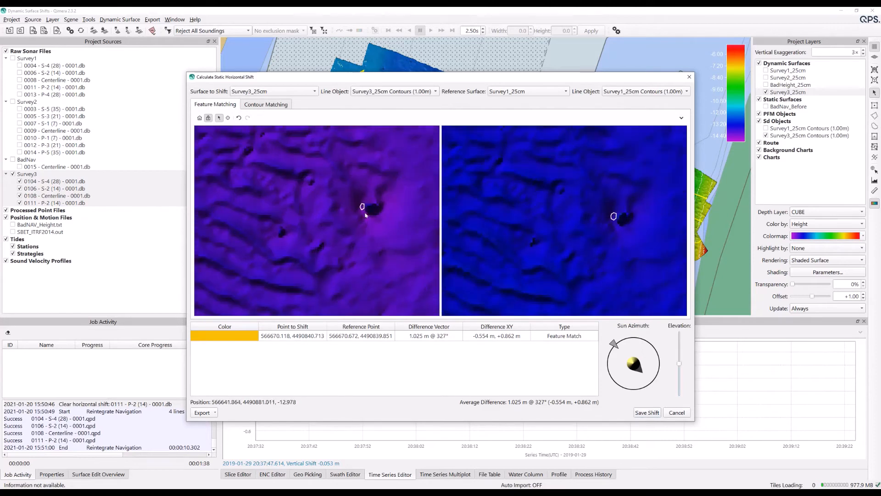
pyautogui.scroll(3, 336, 223)
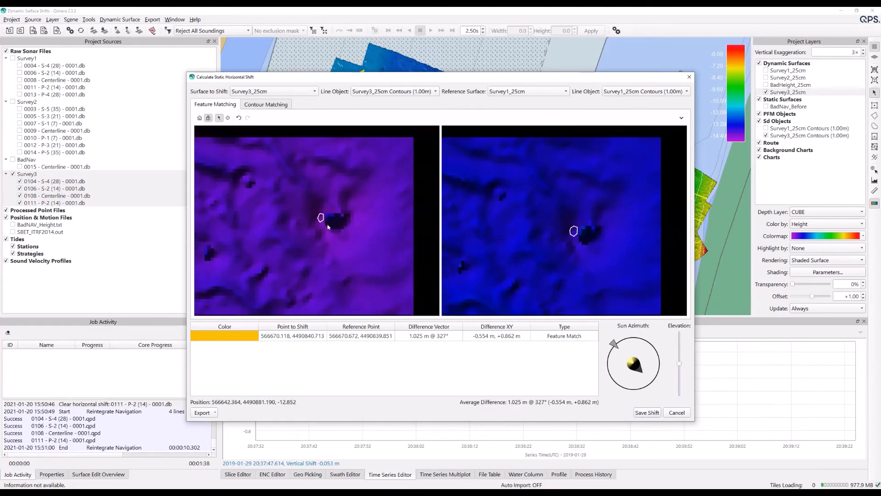
pyautogui.click(227, 117)
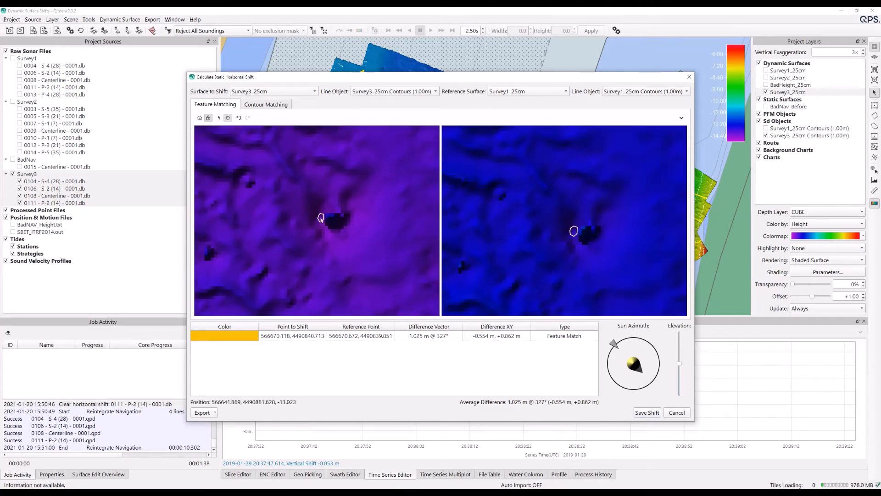
pyautogui.click(321, 218)
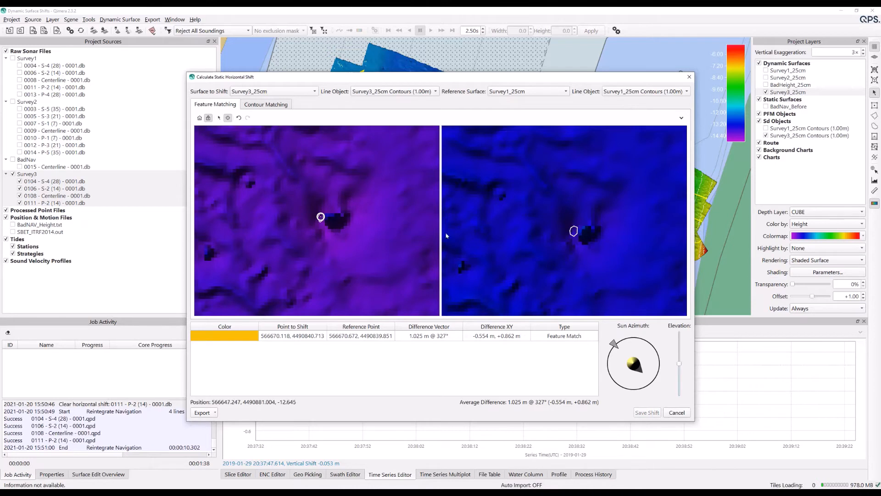
pyautogui.click(573, 231)
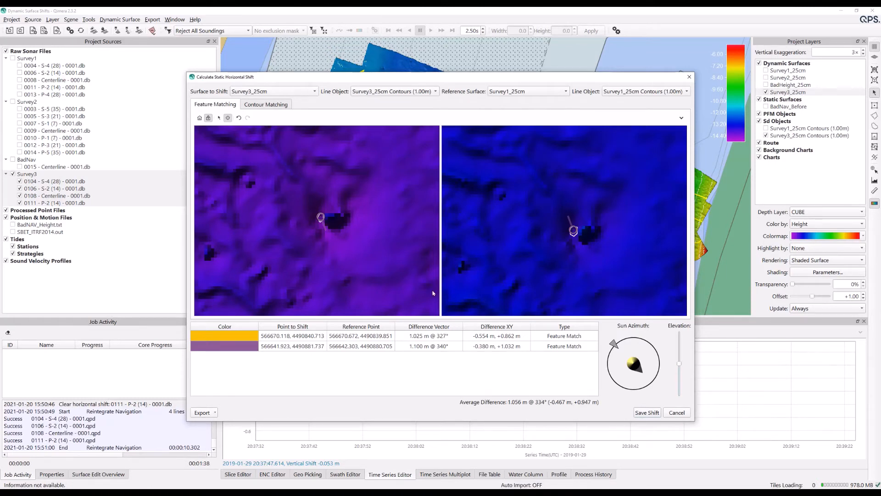
# In Contour Matching, shift the Survey3 contours onto the Survey1 contours around the small closed contour west of the C-shaped ridge
pyautogui.scroll(-5, 407, 257)
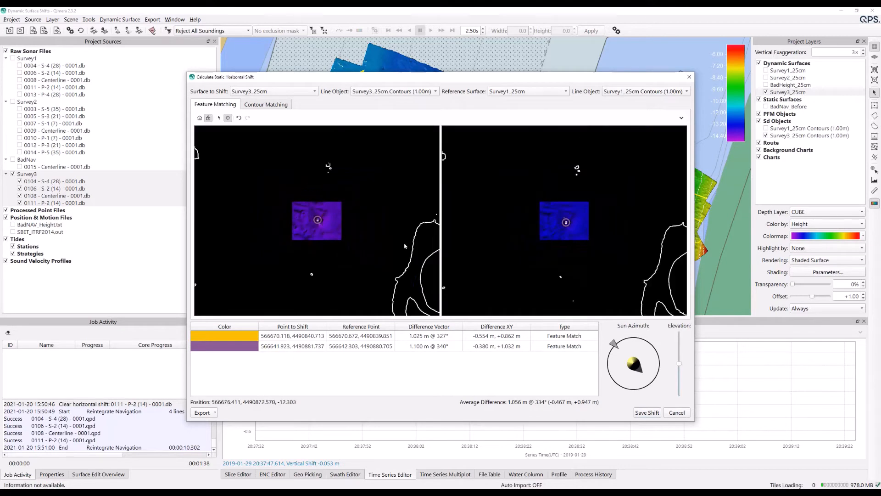
pyautogui.scroll(-3, 405, 246)
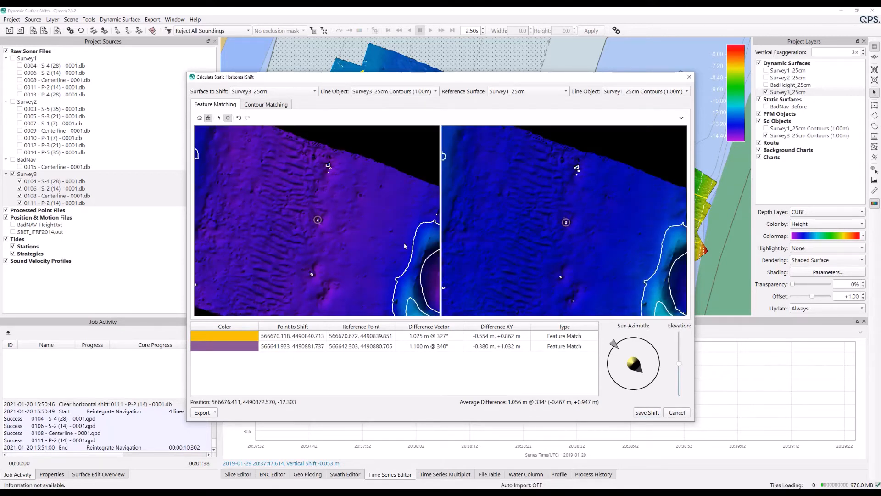
pyautogui.click(266, 105)
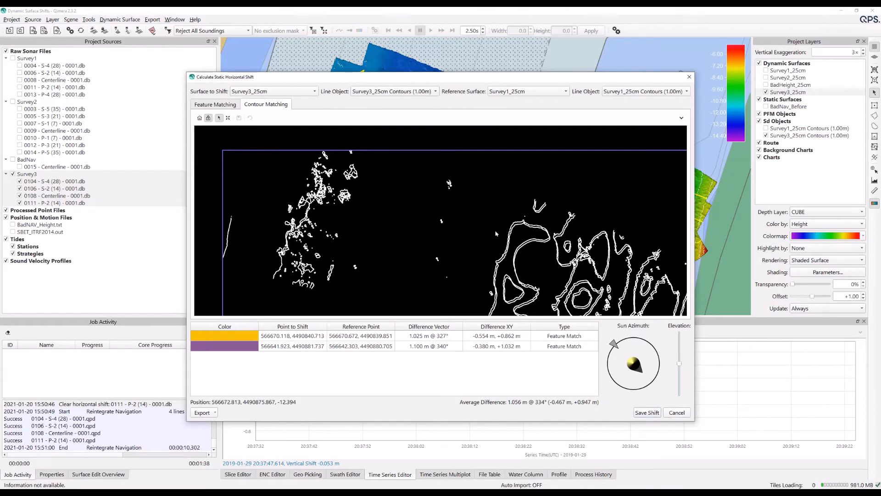
pyautogui.scroll(-2, 462, 228)
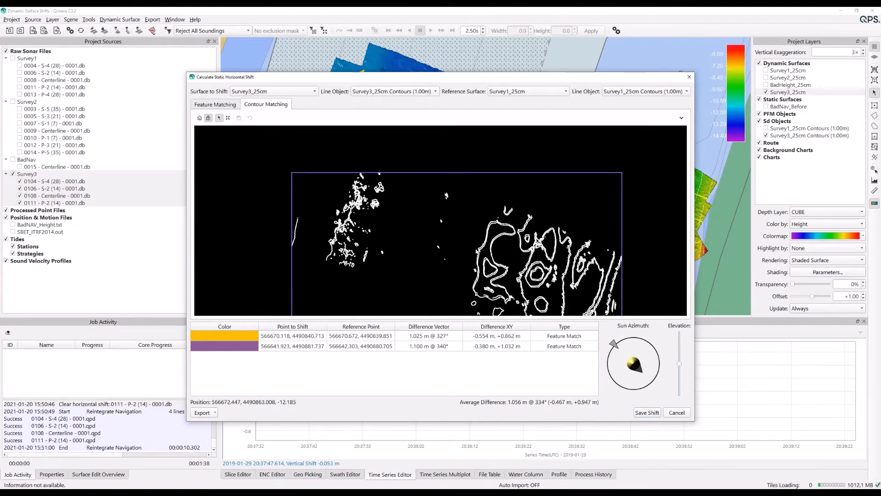
pyautogui.moveTo(478, 281); pyautogui.dragTo(369, 224, button='middle')
pyautogui.scroll(2, 379, 253)
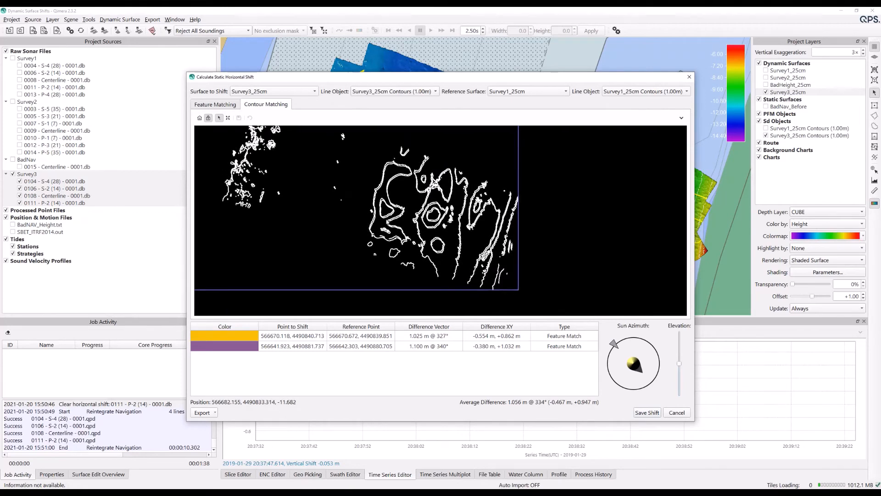
pyautogui.scroll(1, 379, 254)
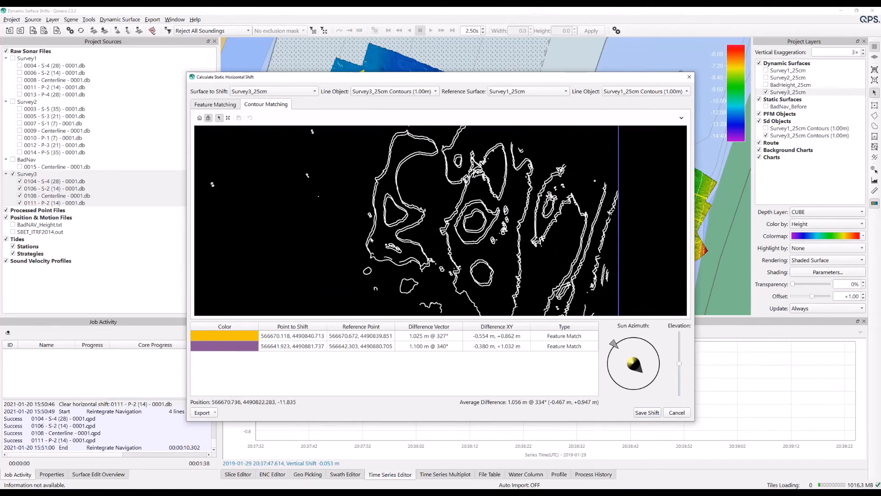
pyautogui.scroll(4, 379, 254)
pyautogui.moveTo(344, 244); pyautogui.dragTo(443, 232, button='middle')
pyautogui.scroll(2, 339, 242)
pyautogui.moveTo(373, 238); pyautogui.dragTo(454, 221, button='middle')
pyautogui.scroll(2, 392, 244)
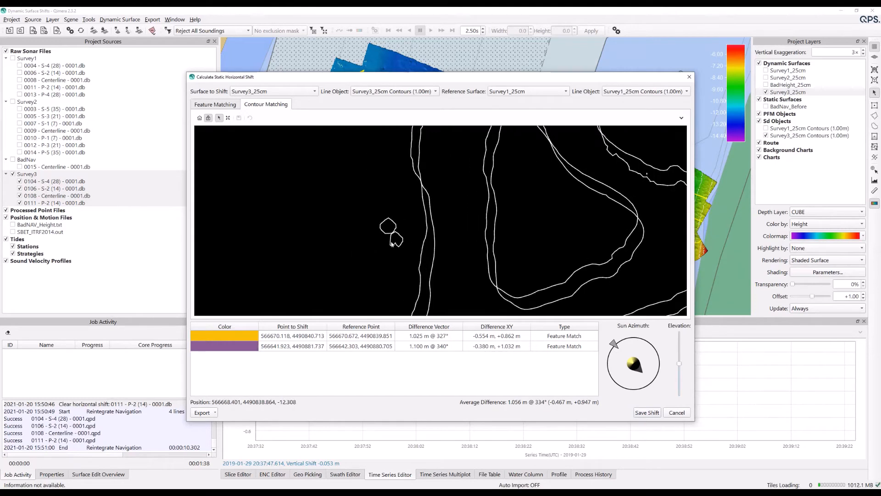
pyautogui.moveTo(377, 236); pyautogui.dragTo(399, 230, button='middle')
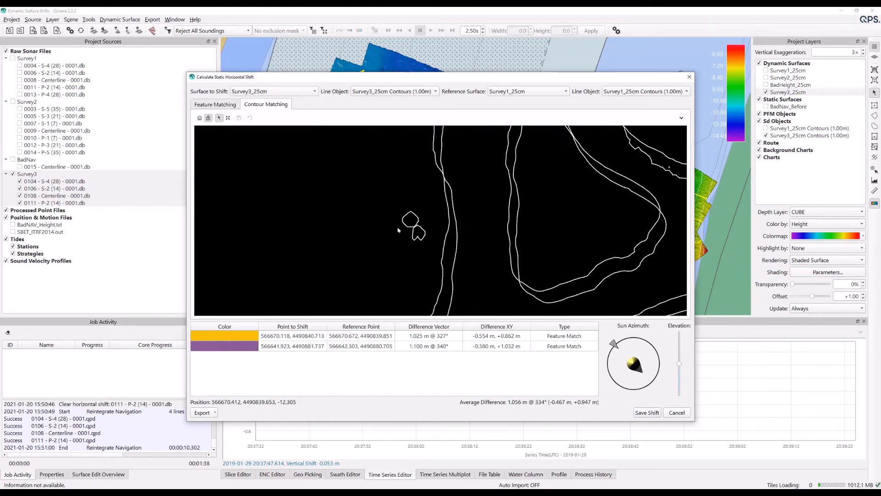
pyautogui.click(227, 118)
pyautogui.moveTo(388, 203)
pyautogui.mouseDown()
pyautogui.moveTo(397, 221)
pyautogui.moveTo(419, 208)
pyautogui.moveTo(396, 205)
pyautogui.moveTo(398, 216)
pyautogui.mouseUp()
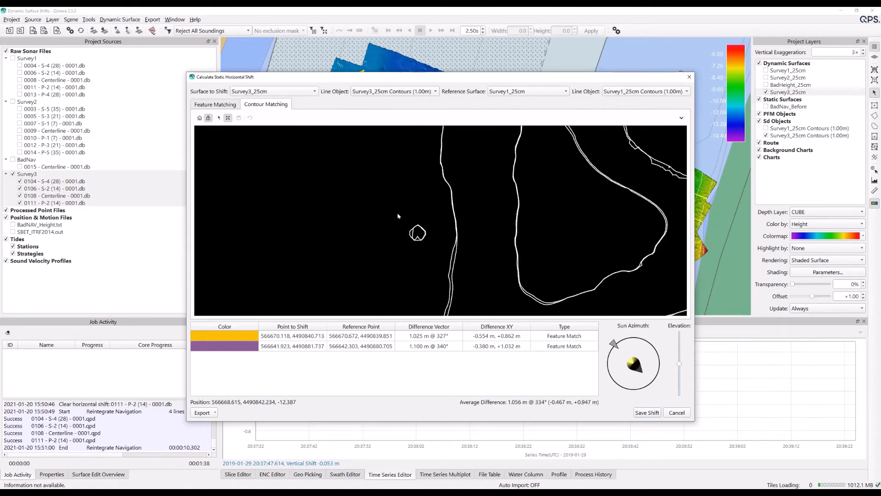
# Fine-tune the Survey3 contours against the Survey1 contours around the irregular southeast contours, and store the result as a contour match
pyautogui.scroll(-3, 439, 221)
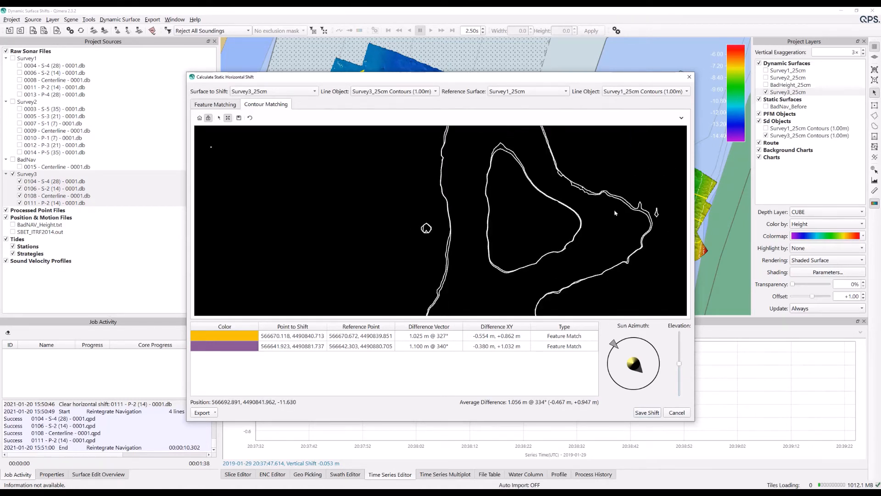
pyautogui.click(220, 118)
pyautogui.moveTo(570, 220); pyautogui.dragTo(506, 221)
pyautogui.scroll(-3, 505, 221)
pyautogui.moveTo(556, 164); pyautogui.dragTo(442, 238)
pyautogui.scroll(5, 464, 221)
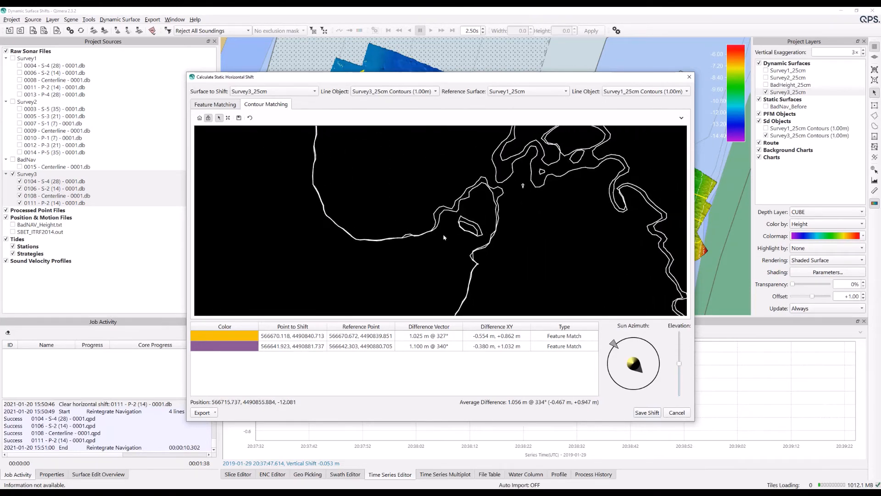
pyautogui.click(227, 118)
pyautogui.moveTo(409, 221); pyautogui.dragTo(407, 223)
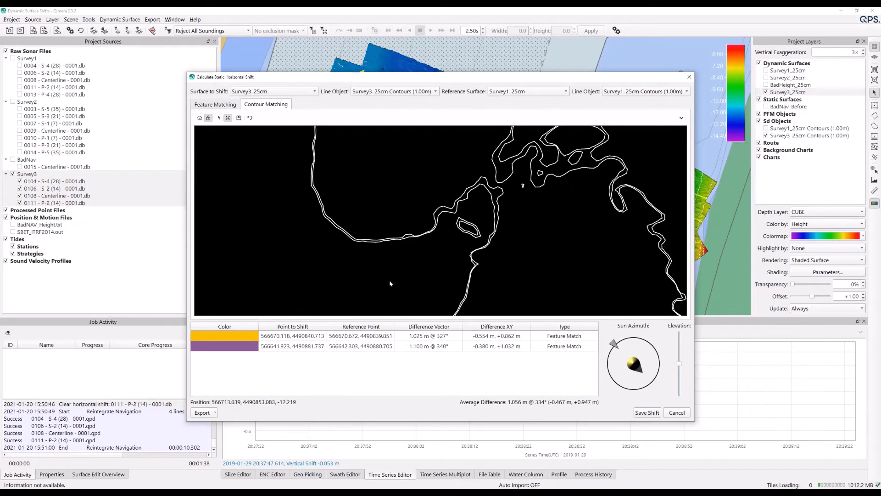
pyautogui.click(239, 117)
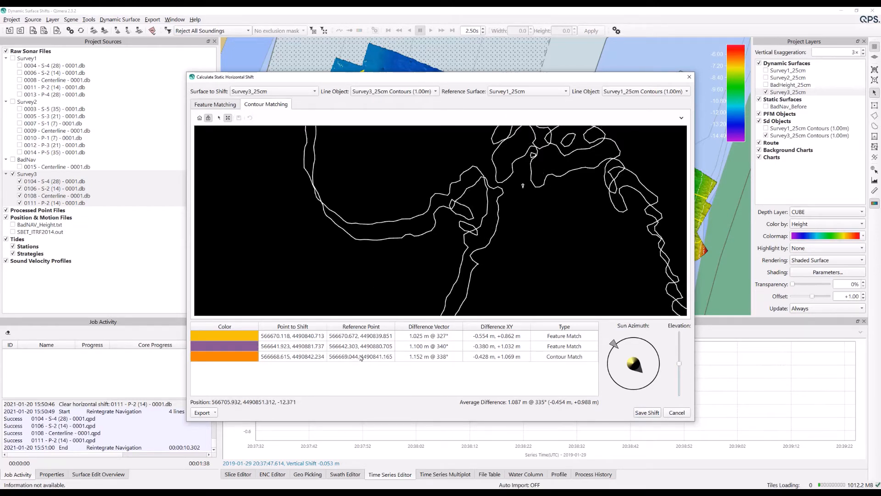
# In Feature Matching, examine the stored point pairs and the nearby dark pit beside the ridge contour in both surfaces
pyautogui.click(223, 105)
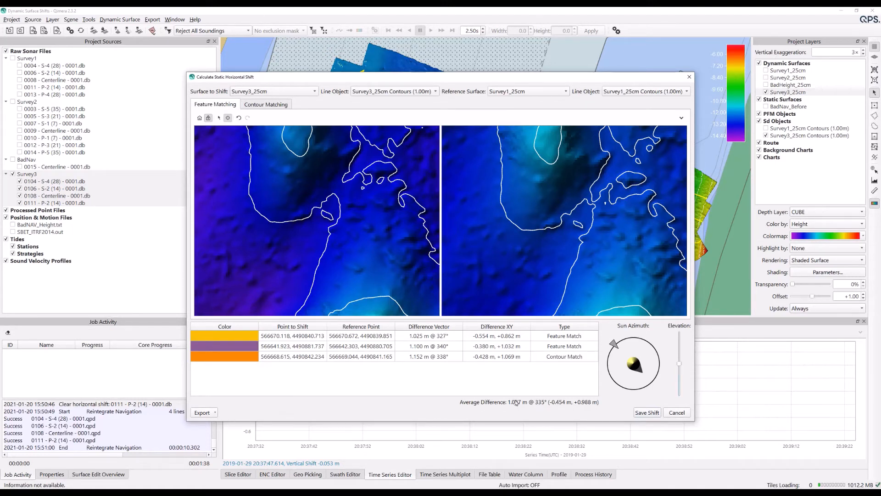
pyautogui.scroll(-2, 270, 187)
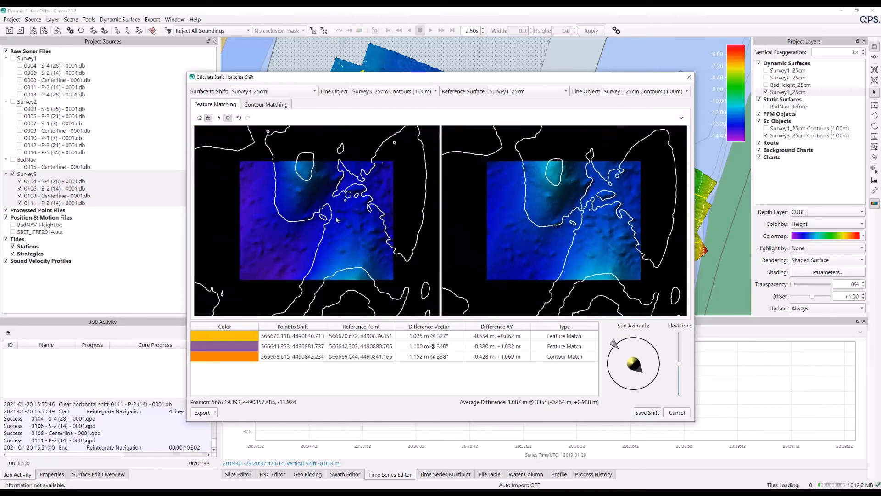
pyautogui.click(219, 118)
pyautogui.moveTo(198, 279); pyautogui.dragTo(286, 247)
pyautogui.scroll(5, 286, 247)
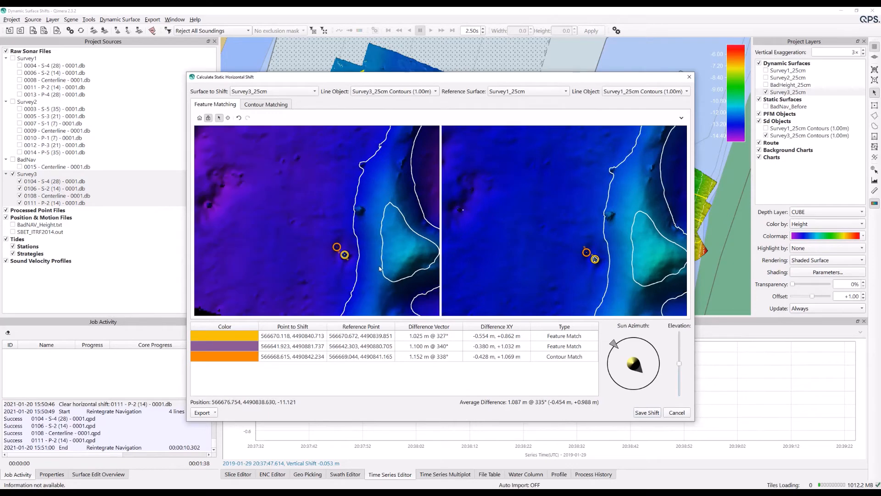
pyautogui.scroll(2, 360, 272)
pyautogui.scroll(2, 376, 276)
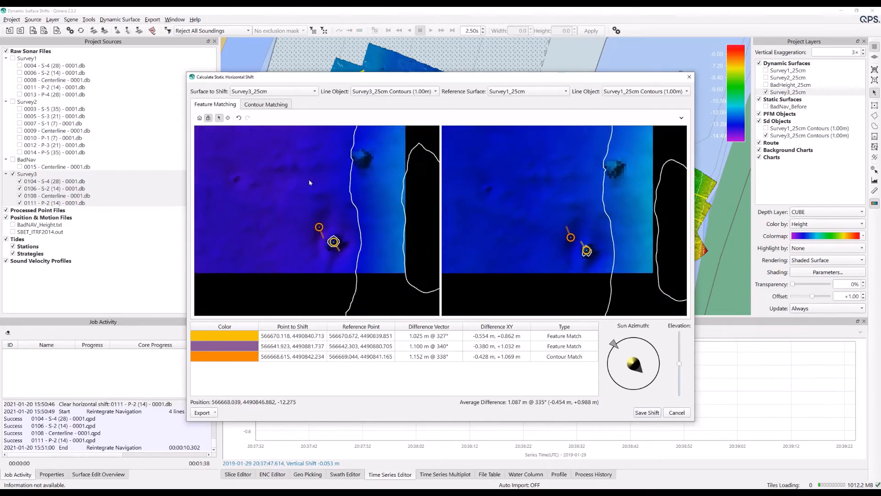
pyautogui.scroll(4, 340, 163)
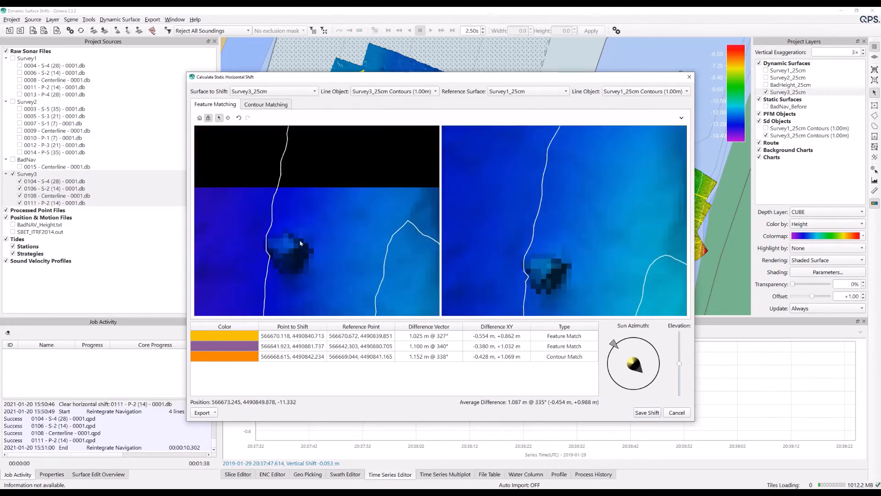
pyautogui.scroll(3, 288, 278)
pyautogui.scroll(2, 331, 277)
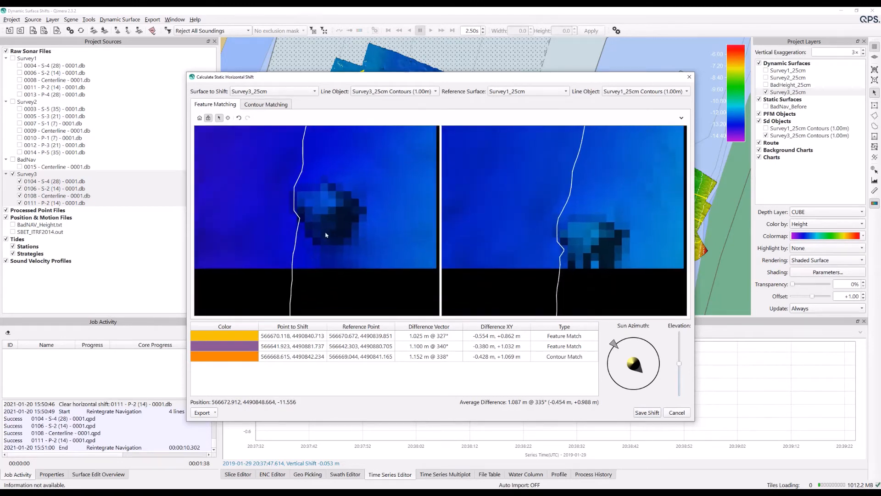
# Rotate the sun azimuth from northwest to just south of west and raise the sun elevation to relight both surfaces
pyautogui.moveTo(613, 343)
pyautogui.mouseDown()
pyautogui.moveTo(657, 354)
pyautogui.moveTo(639, 389)
pyautogui.moveTo(614, 376)
pyautogui.moveTo(613, 350)
pyautogui.moveTo(611, 360)
pyautogui.moveTo(661, 368)
pyautogui.moveTo(636, 389)
pyautogui.moveTo(609, 370)
pyautogui.mouseUp()
pyautogui.moveTo(681, 366); pyautogui.dragTo(679, 351)
pyautogui.scroll(-5, 303, 201)
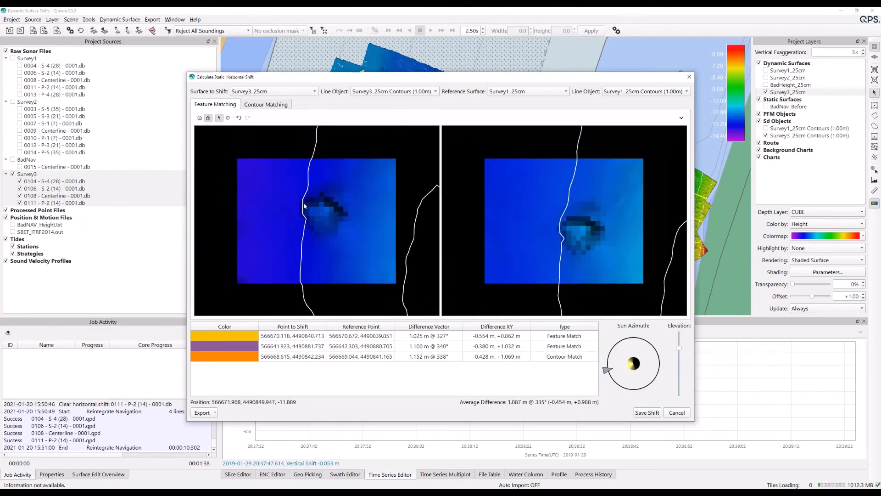
pyautogui.scroll(-3, 315, 222)
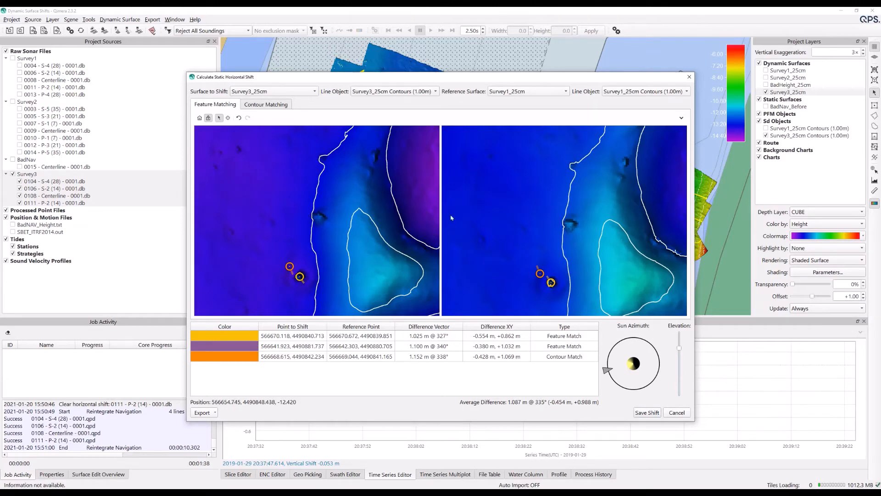
pyautogui.scroll(-3, 392, 182)
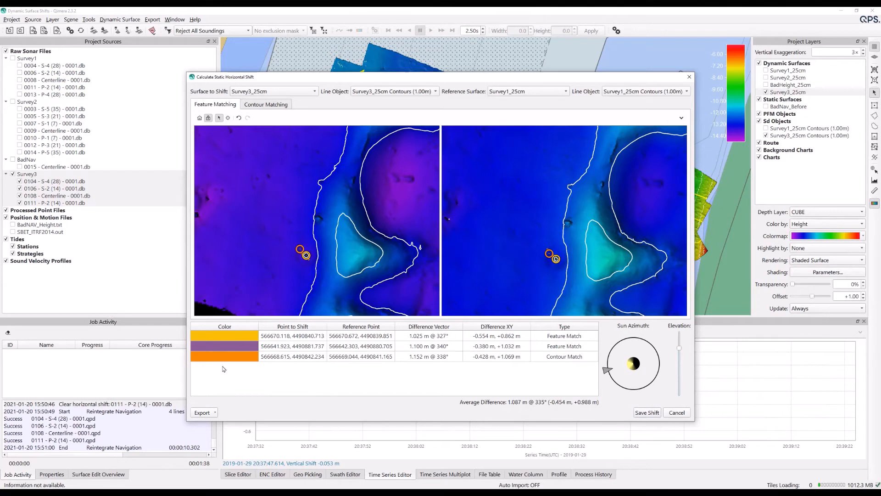
pyautogui.click(213, 413)
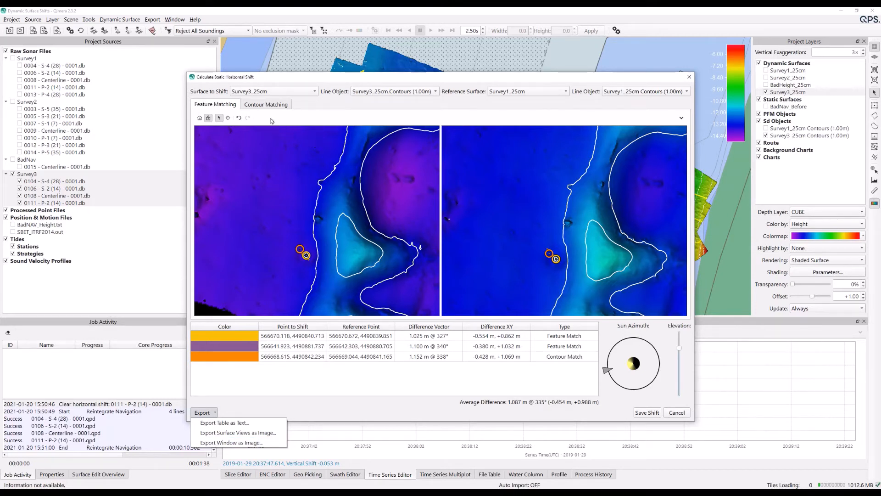
pyautogui.click(681, 118)
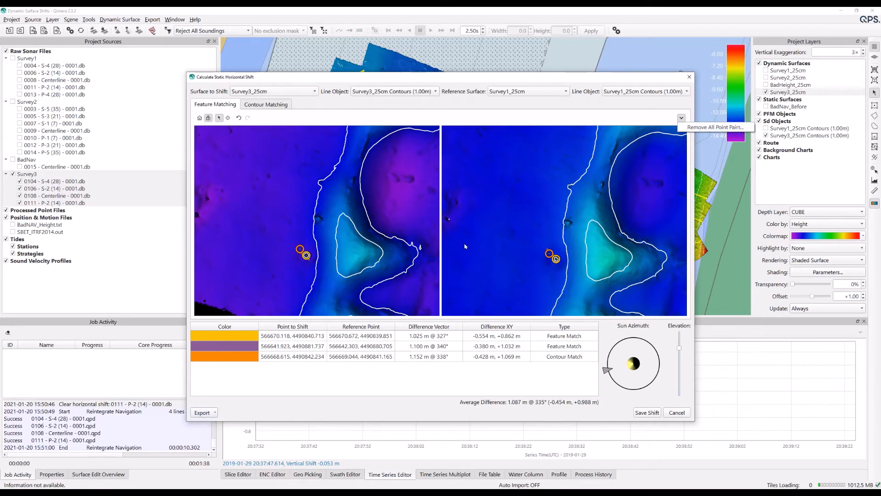
# Save the average static horizontal shift of (0.454, -0.988 m) to the four Survey3 raw sonar files and reprocess them
pyautogui.click(647, 412)
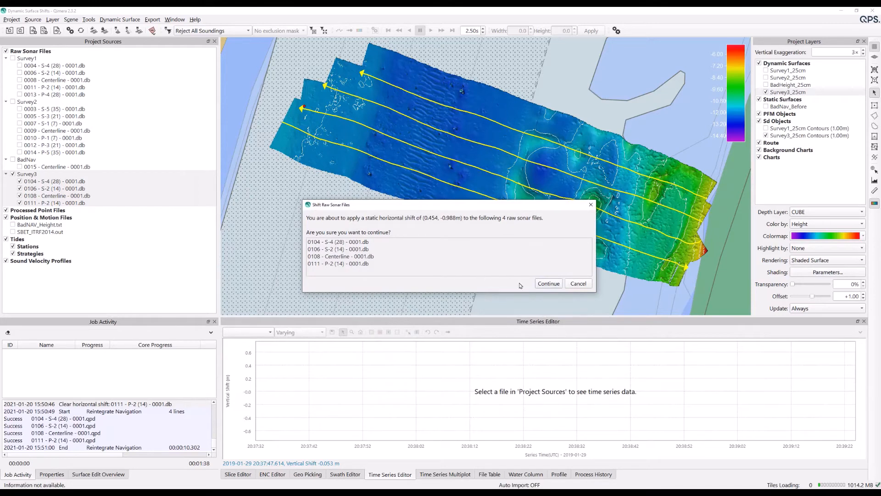
pyautogui.click(547, 283)
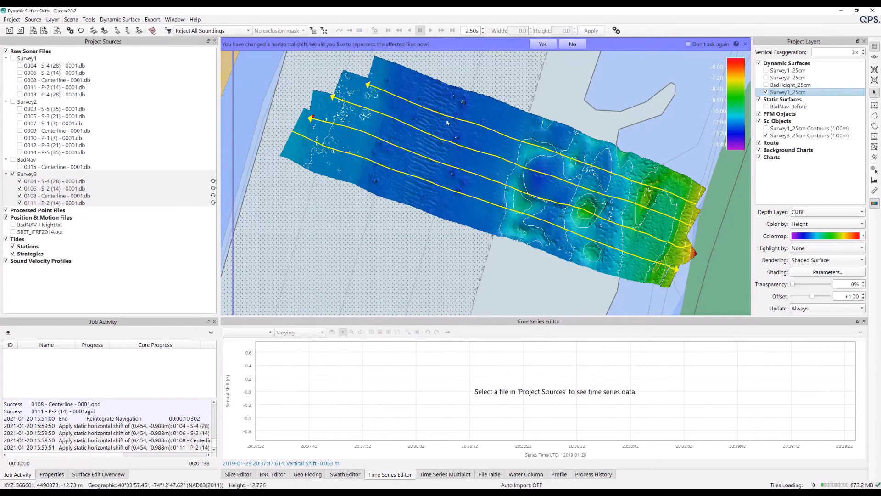
pyautogui.click(544, 45)
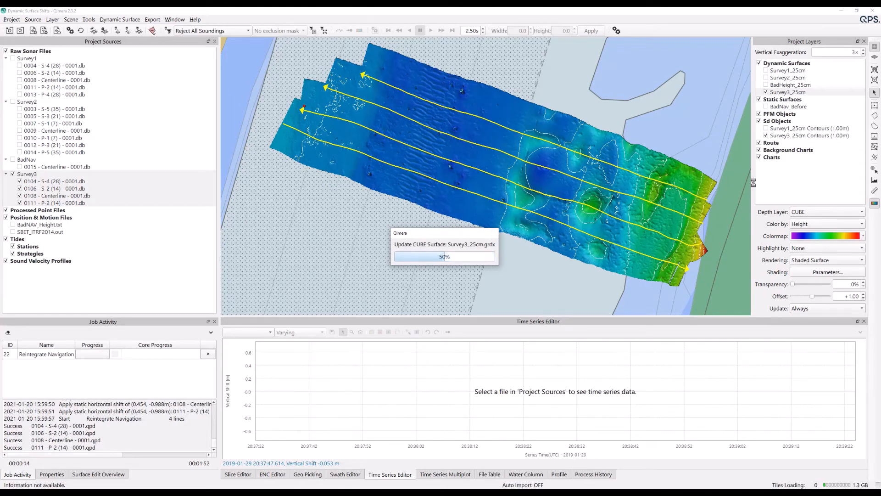
# Hide the Survey3 contours and alternate the display between Survey1_25cm and Survey3_25cm to compare their alignment
pyautogui.click(766, 135)
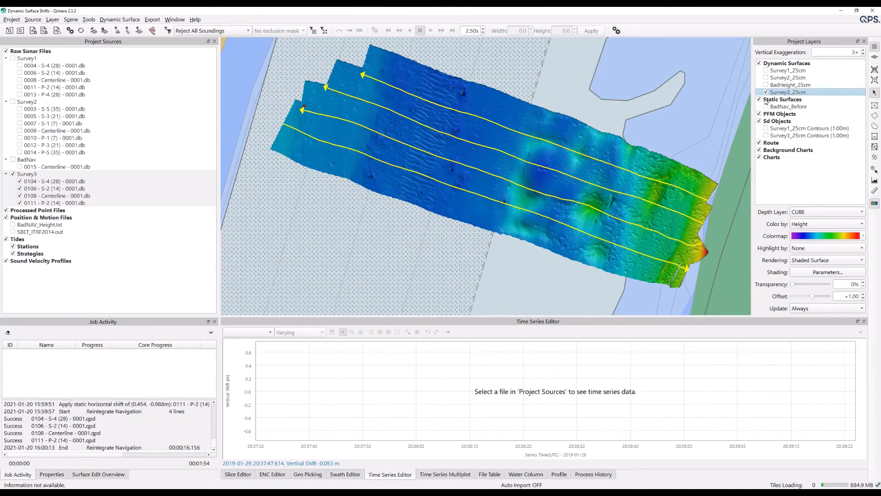
pyautogui.keyDown('ctrl'); pyautogui.click(776, 71); pyautogui.keyUp('ctrl')
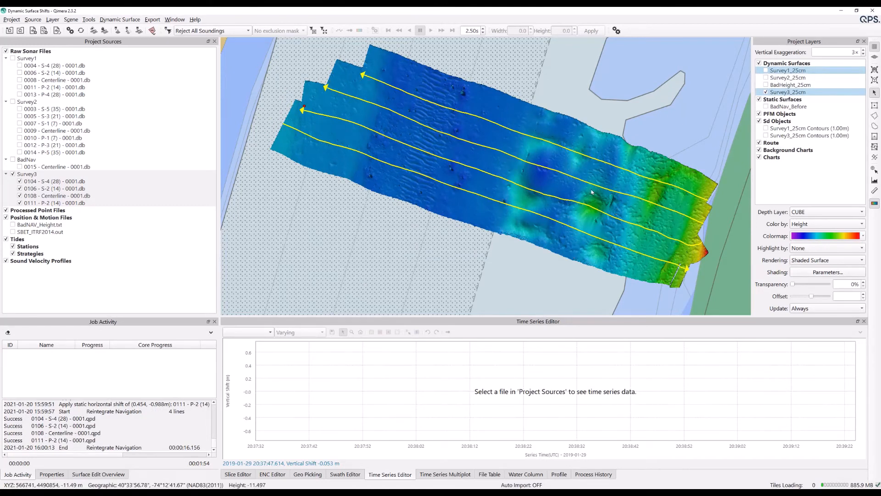
pyautogui.press('space')
pyautogui.press('space')
pyautogui.press('space')
pyautogui.press('space')
pyautogui.press('space')
pyautogui.press('space')
pyautogui.press('space')
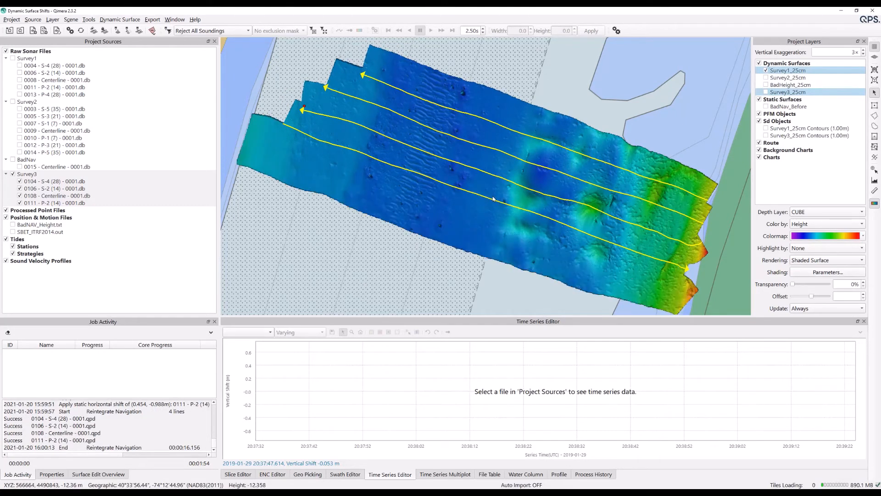
pyautogui.press('space')
pyautogui.press('space')
pyautogui.press('space')
pyautogui.press('space')
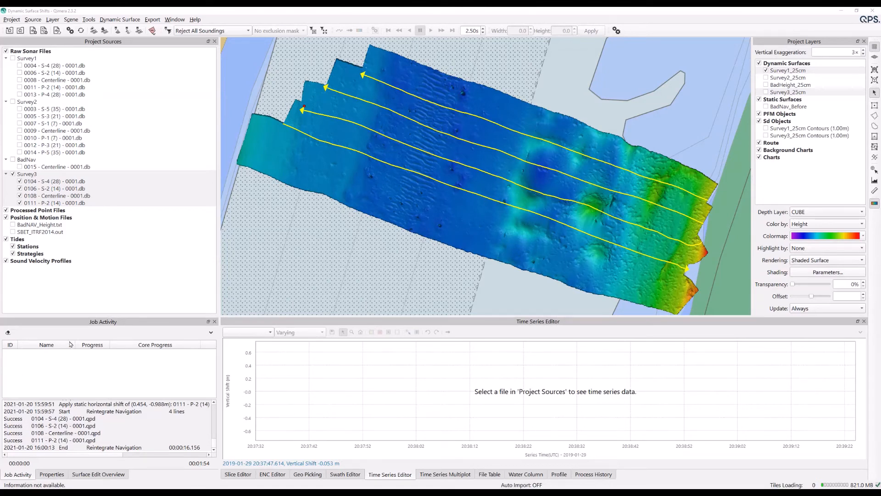
# Review the shifts of all Survey3 files in the processing settings, fitting the static easting and northing columns to their headings
pyautogui.click(40, 178)
pyautogui.click(70, 31)
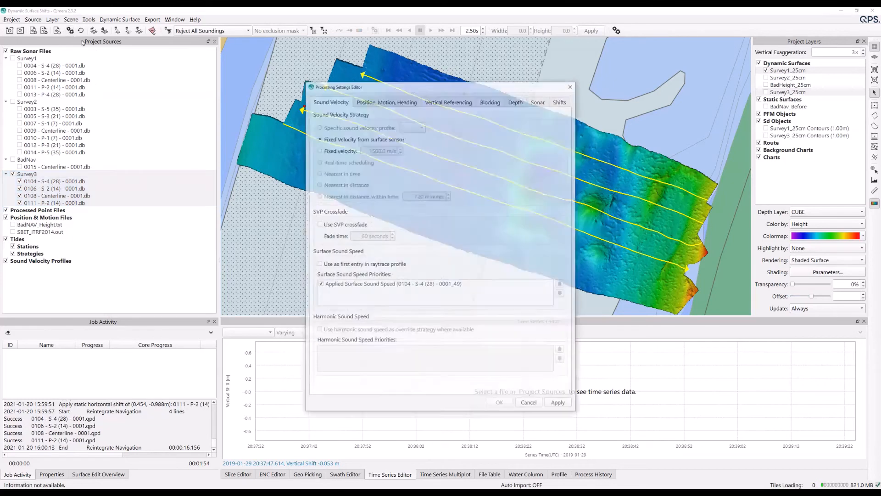
pyautogui.click(566, 102)
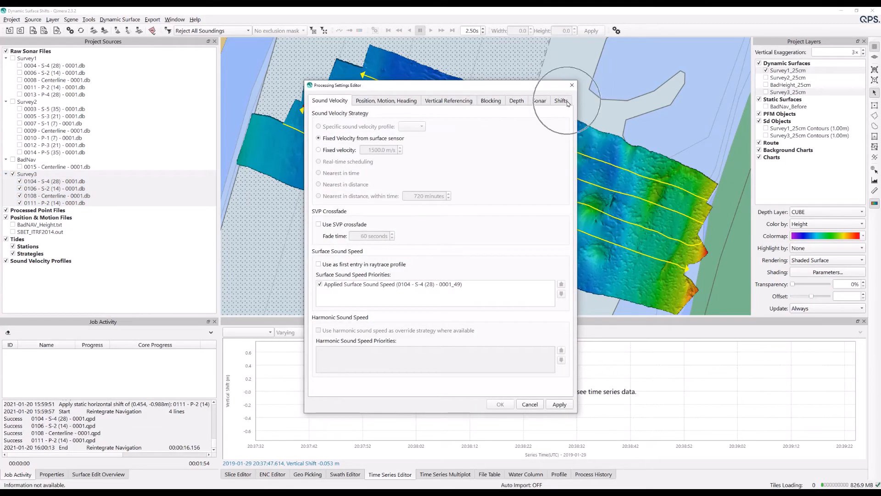
pyautogui.click(436, 191)
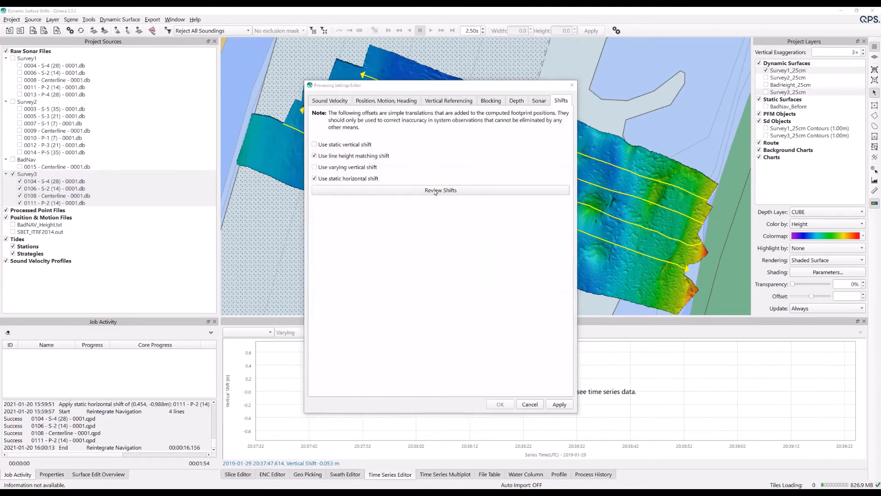
pyautogui.doubleClick(476, 175)
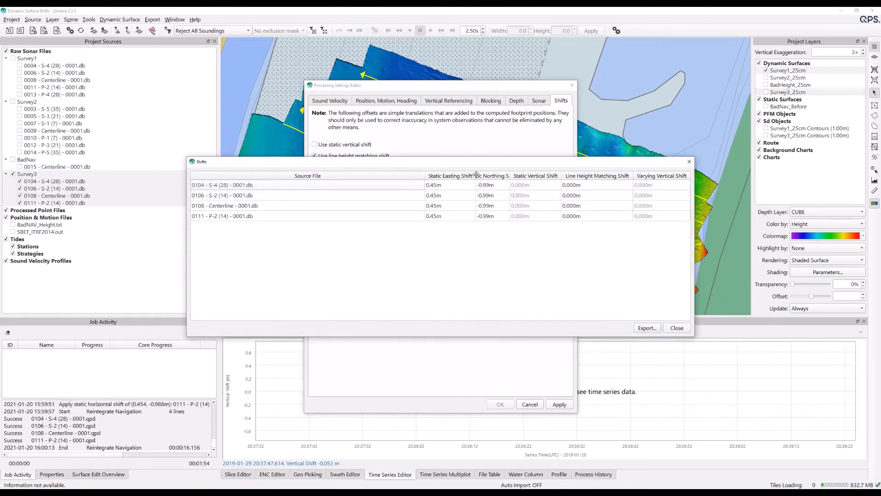
pyautogui.doubleClick(510, 173)
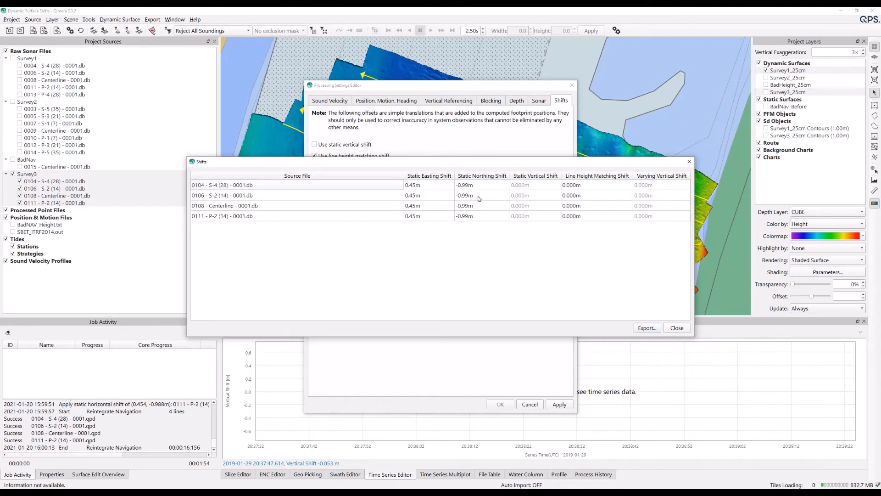
# Preview the shifts table as comma-separated text for export, then close it and the processing settings without saving anything
pyautogui.click(646, 328)
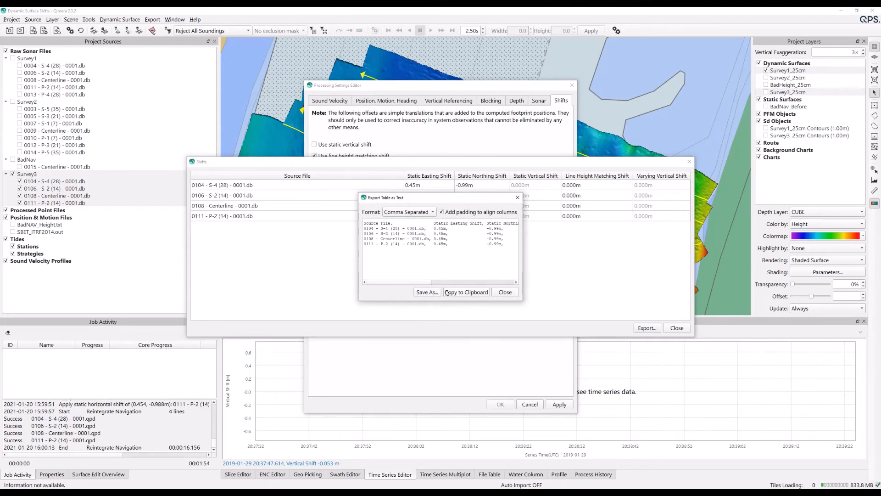
pyautogui.click(506, 293)
pyautogui.click(671, 331)
pyautogui.click(537, 407)
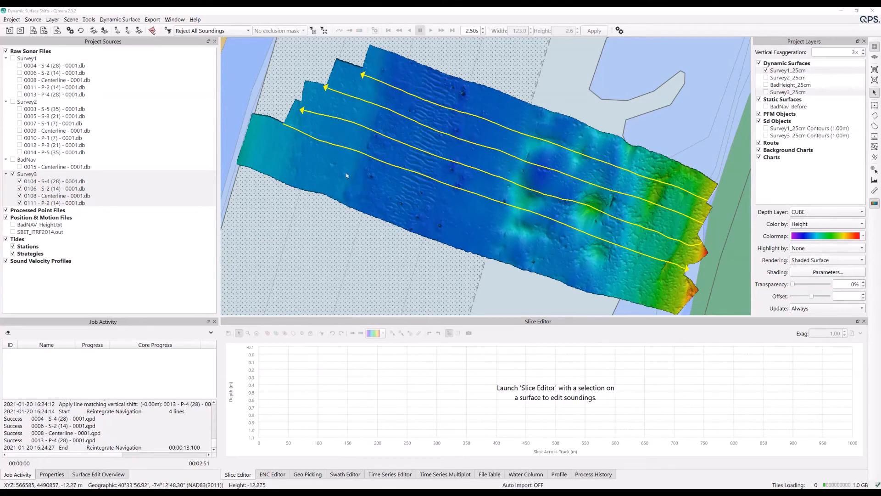
# Reopen the shift processing settings for the Survey3 files and enable the static vertical shift
pyautogui.click(123, 177)
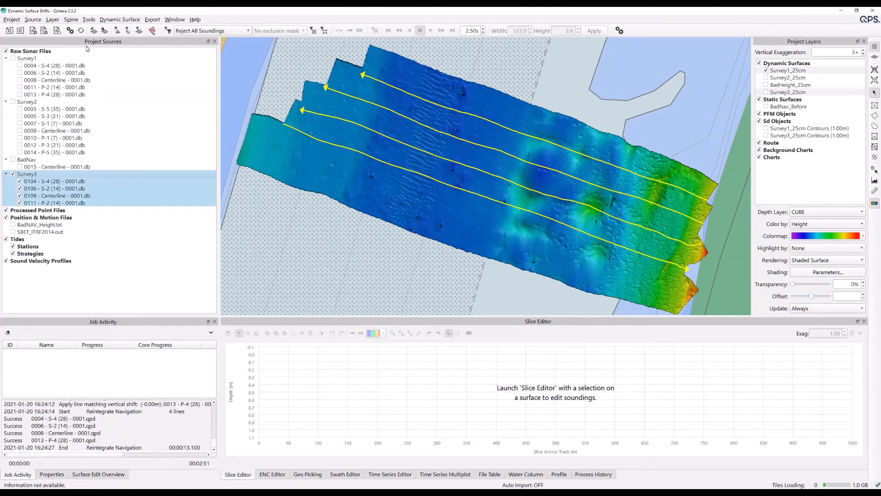
pyautogui.click(71, 31)
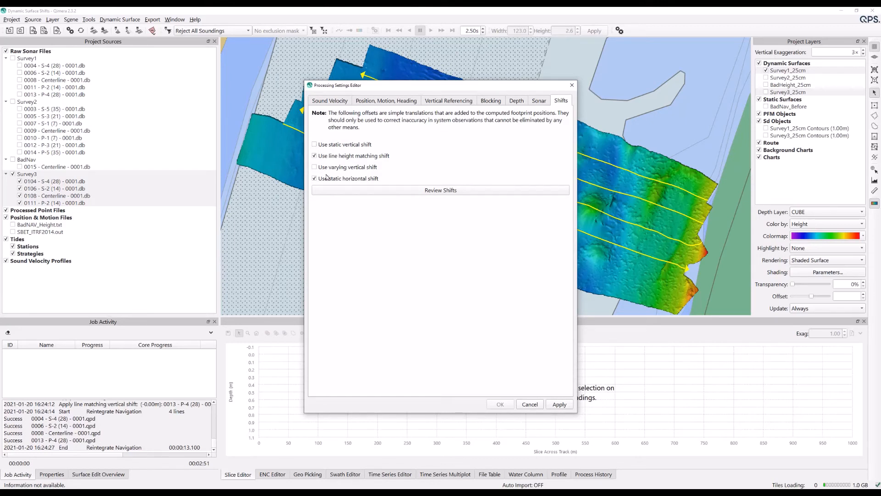
pyautogui.click(314, 145)
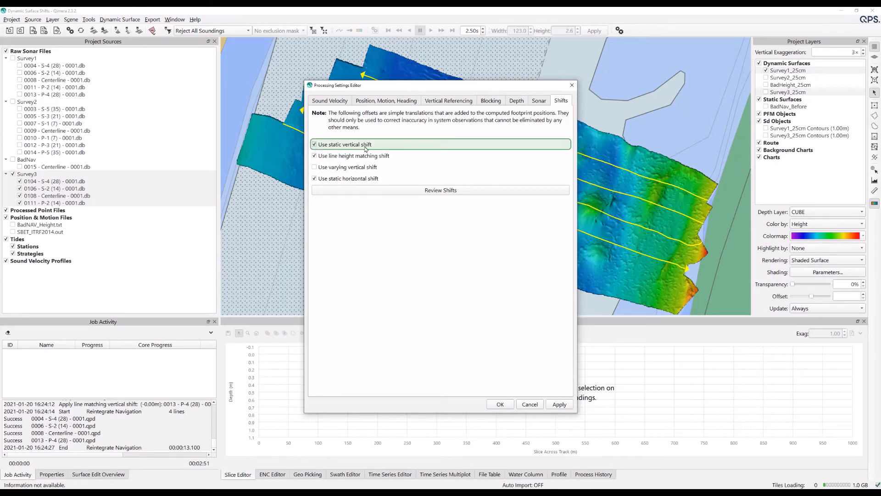
# Turn the varying vertical shift on and back off in the Survey3 shift settings
pyautogui.click(315, 168)
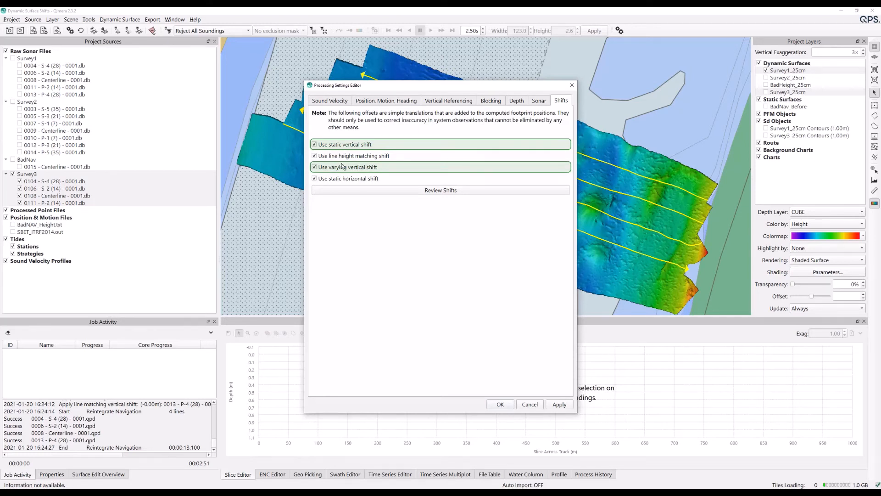
pyautogui.click(315, 167)
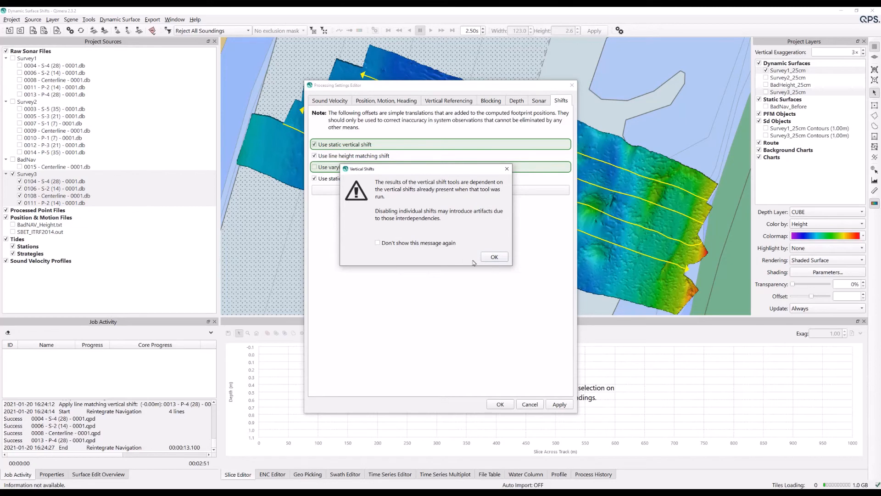
pyautogui.click(490, 258)
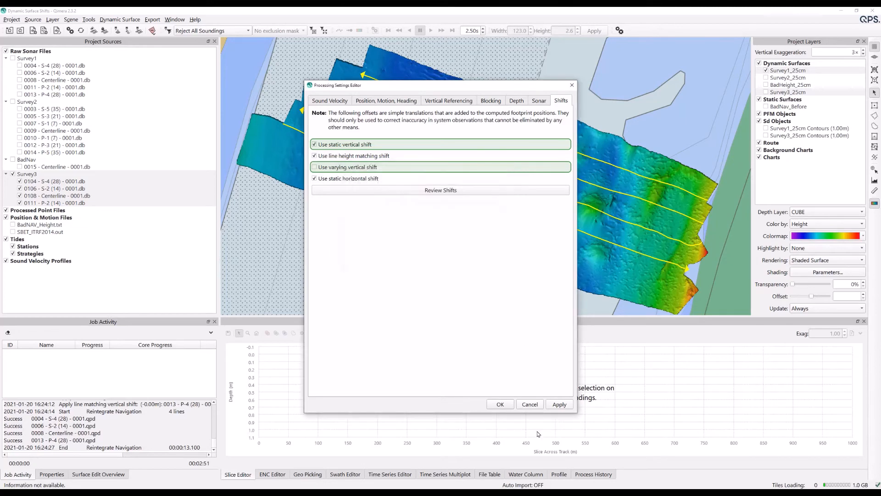
# Cancel the processing settings changes, view the vertical shift adjustment options and available surfaces for Survey1_25cm, and leave without applying anything
pyautogui.click(540, 404)
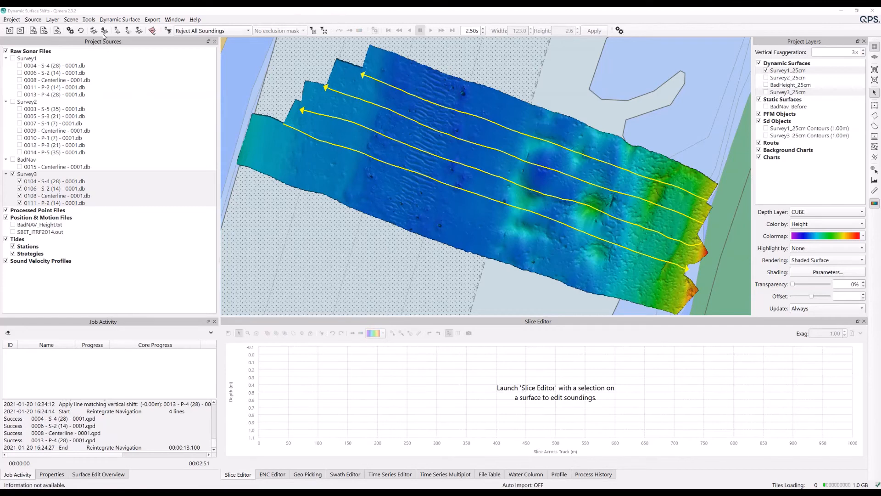
pyautogui.click(89, 19)
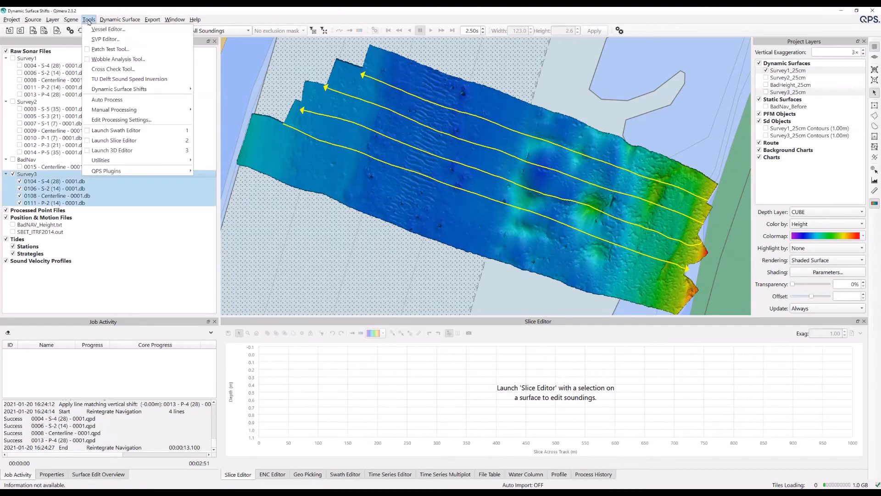
pyautogui.moveTo(127, 88)
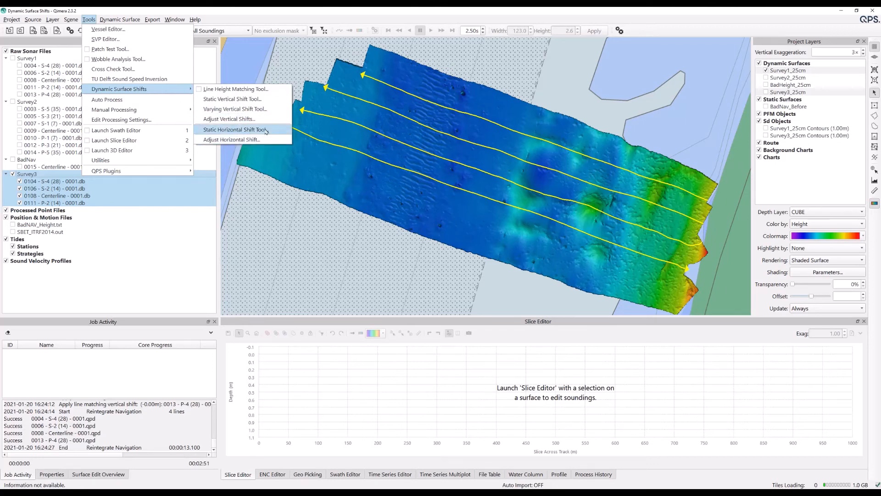
pyautogui.click(232, 121)
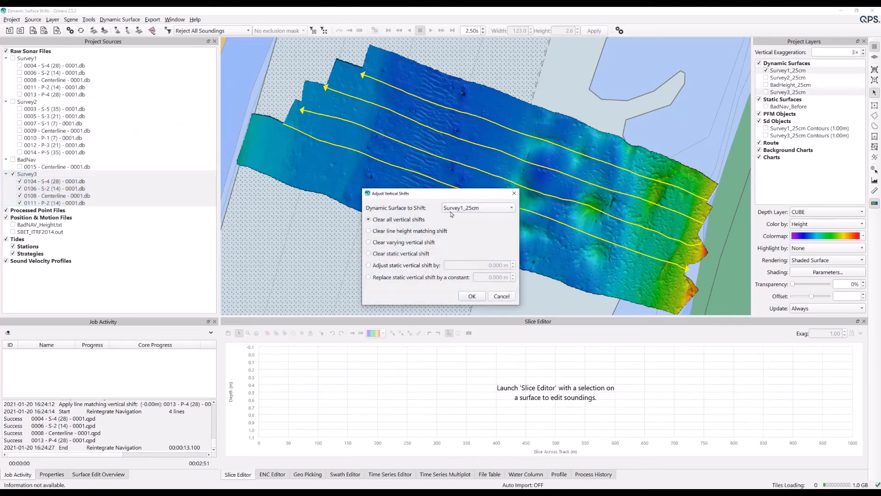
pyautogui.click(485, 211)
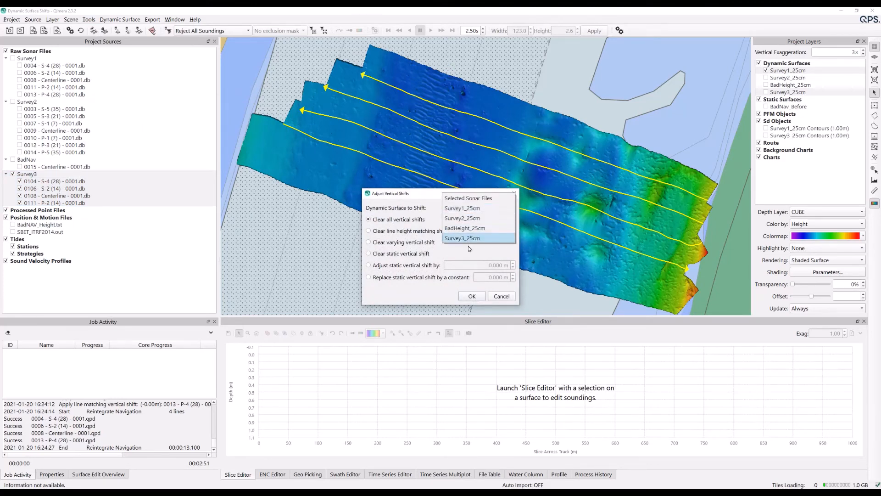
pyautogui.click(468, 209)
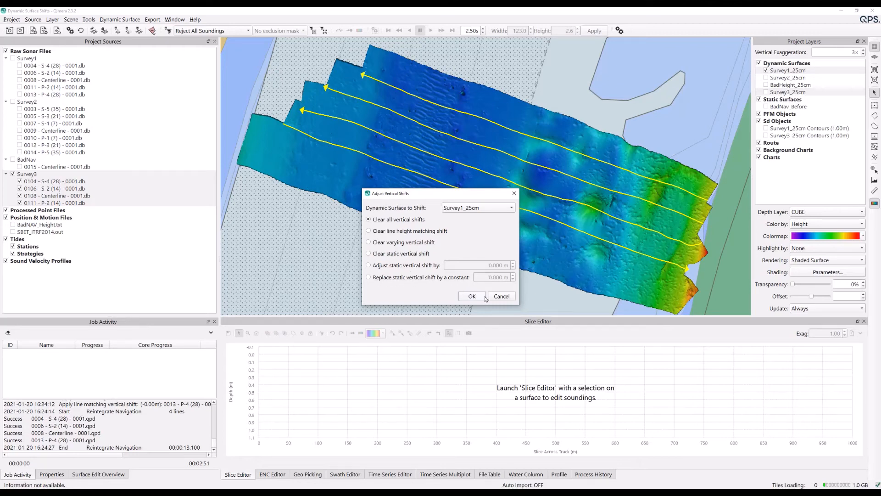
pyautogui.click(501, 296)
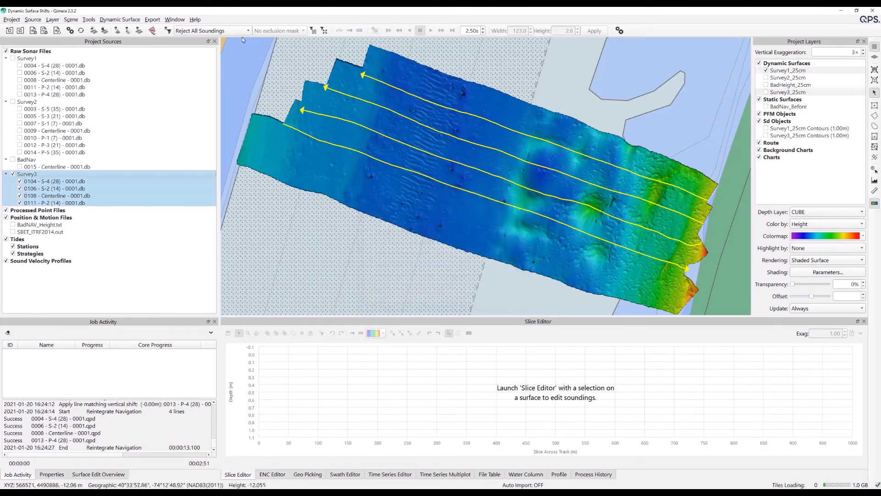
# Clear the static horizontal shift from the raw sonar files of the Survey3_25cm dynamic surface and reprocess the affected files
pyautogui.click(89, 19)
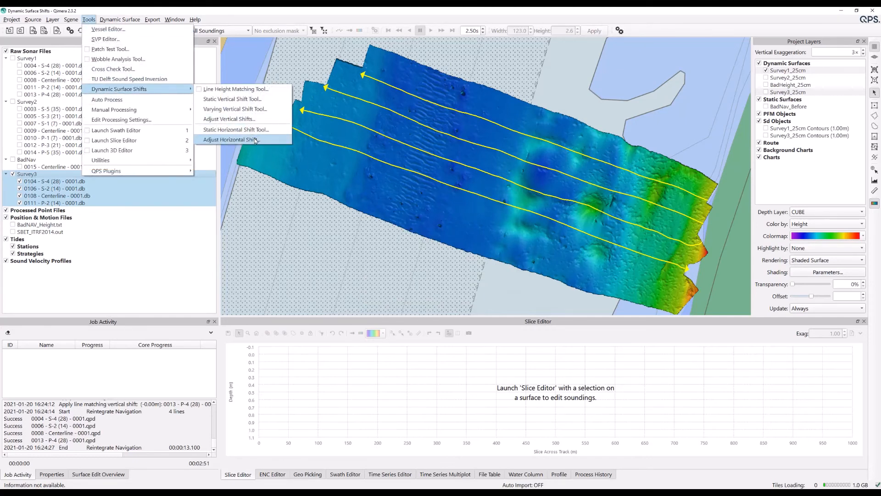
pyautogui.click(268, 142)
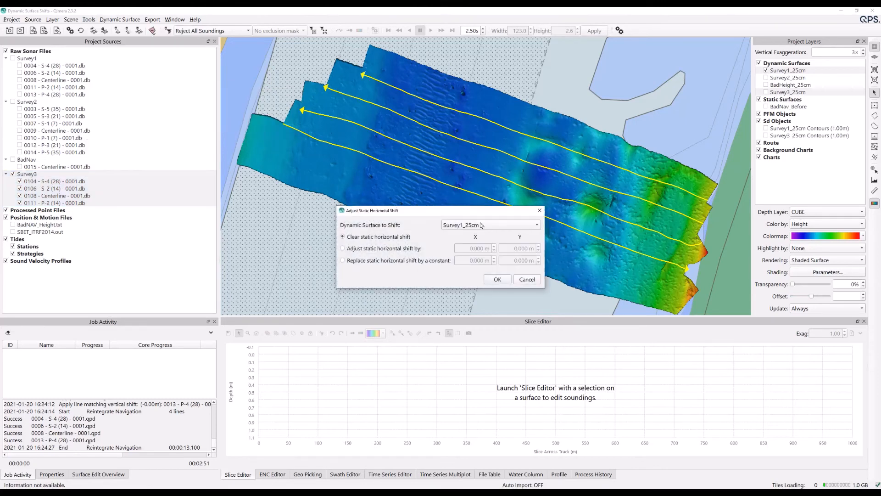
pyautogui.click(498, 227)
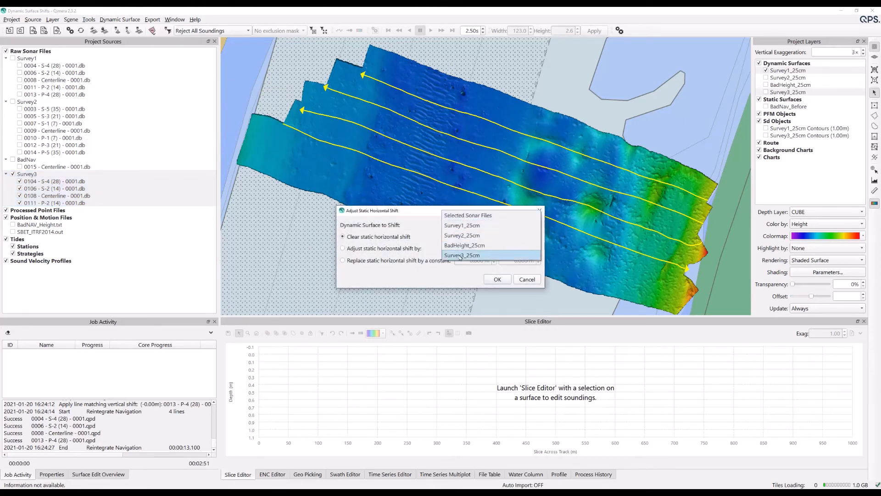
pyautogui.click(505, 258)
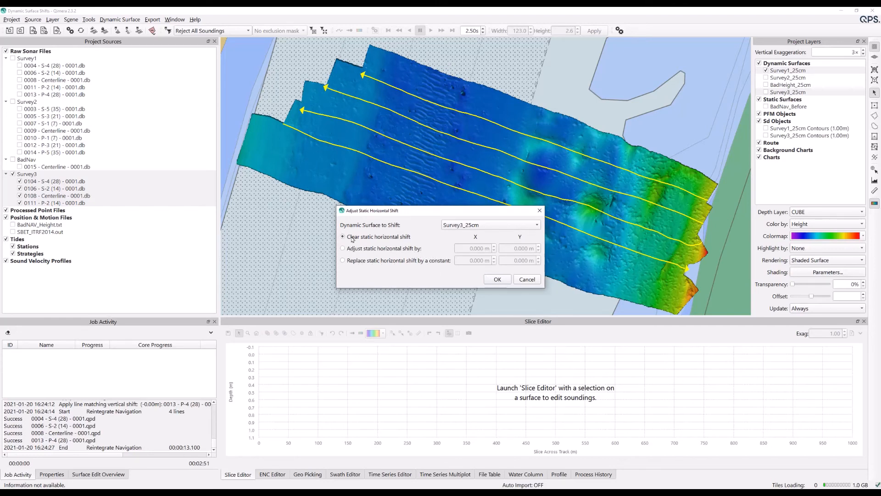
pyautogui.click(496, 280)
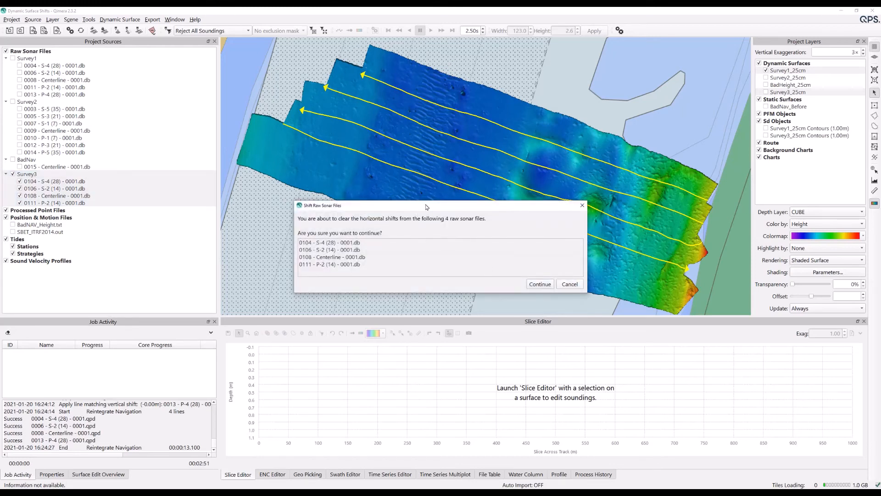
pyautogui.moveTo(427, 207); pyautogui.dragTo(432, 158)
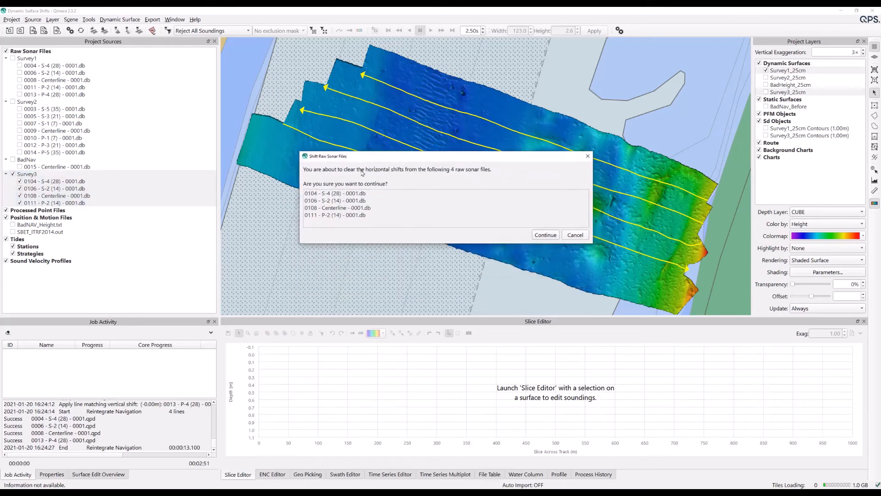
pyautogui.click(544, 234)
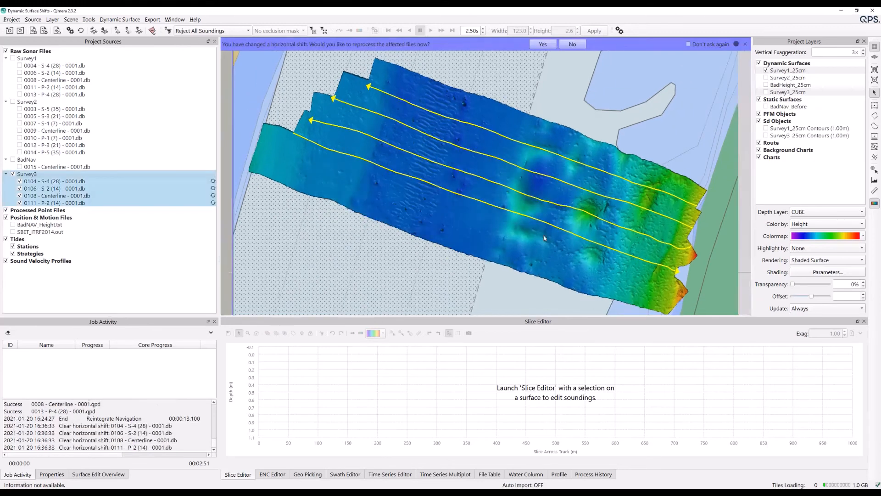
pyautogui.click(542, 44)
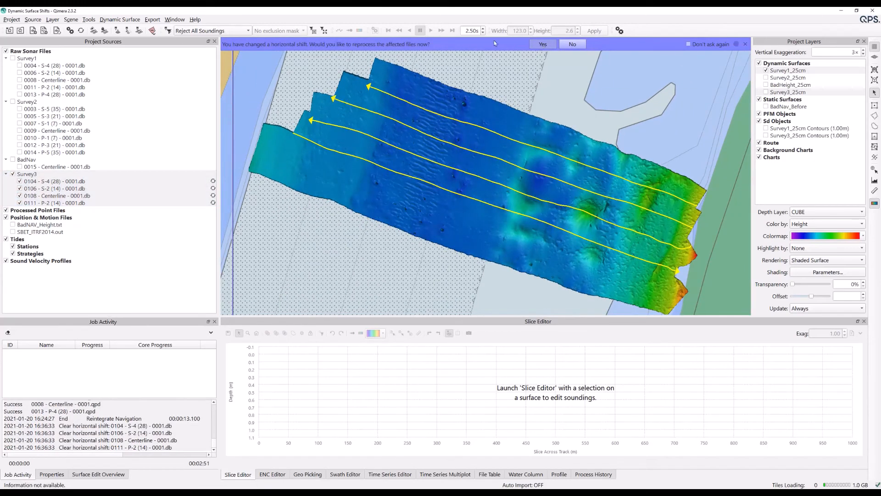